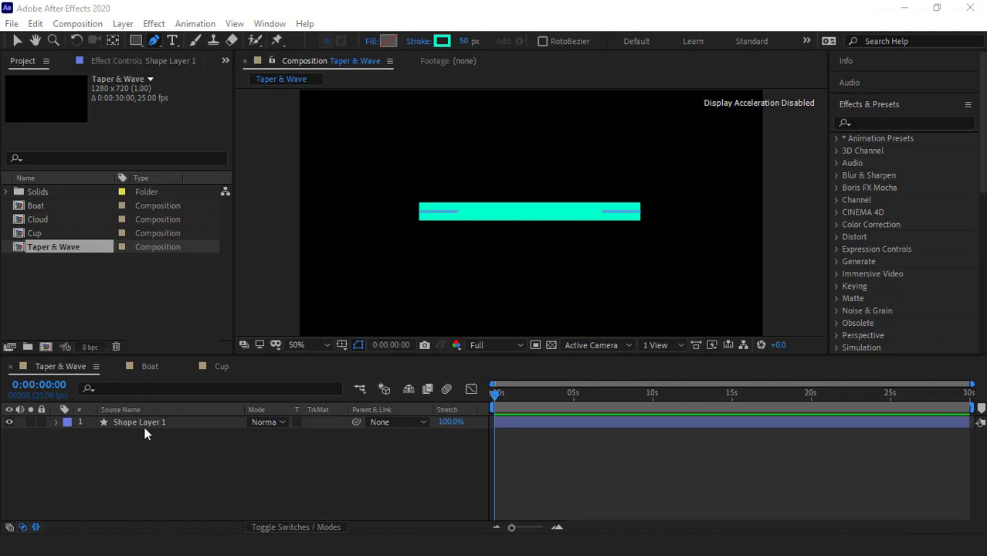
Expand Shape Layer 1 down to the Stroke 1 settings, locate Taper and Wave, and open the Taper properties.
{"action": "left_click", "coordinate": [55, 423]}
{"action": "left_click", "coordinate": [69, 435]}
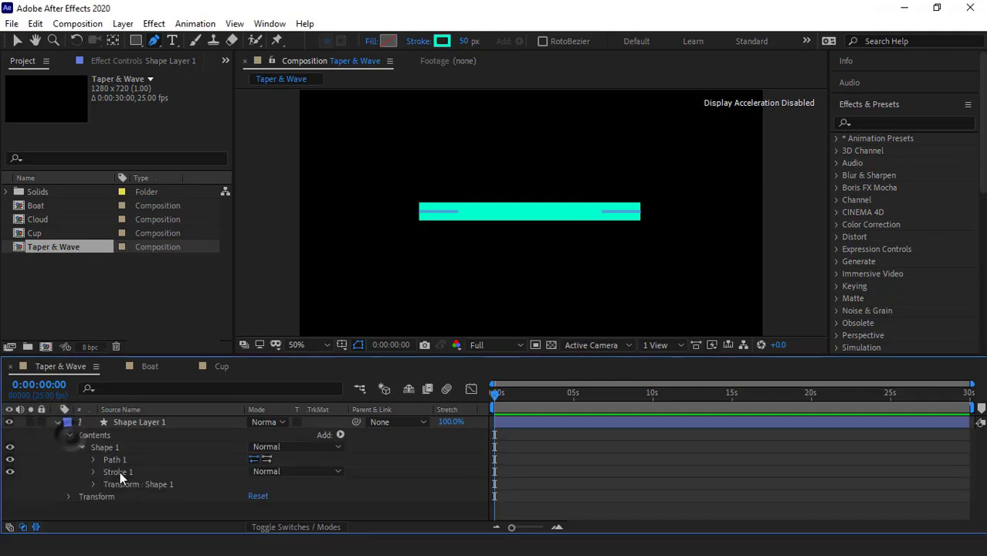
{"action": "left_click", "coordinate": [92, 472]}
{"action": "scroll", "coordinate": [70, 461], "scroll_direction": "down", "scroll_amount": 2}
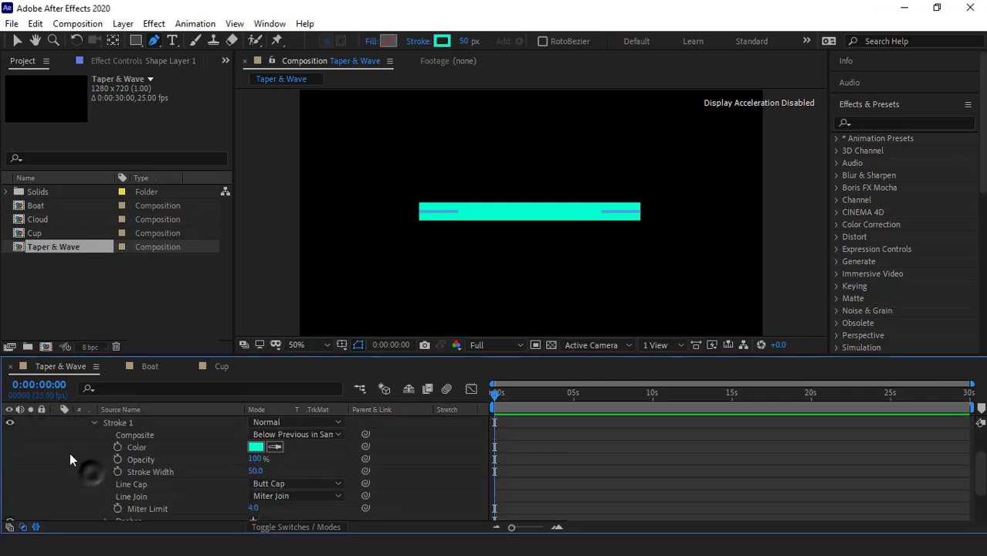
{"action": "scroll", "coordinate": [70, 460], "scroll_direction": "down", "scroll_amount": 2}
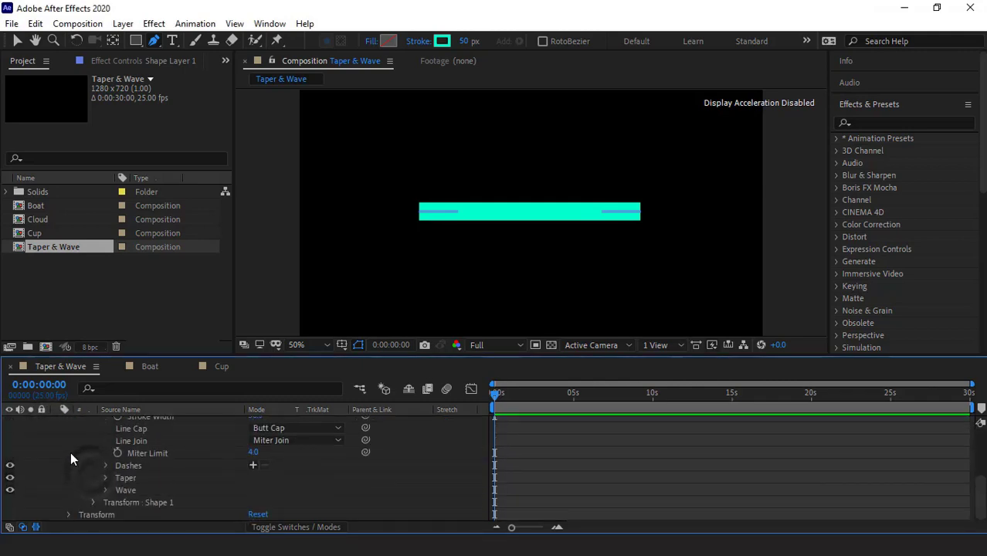
{"action": "left_click", "coordinate": [124, 478]}
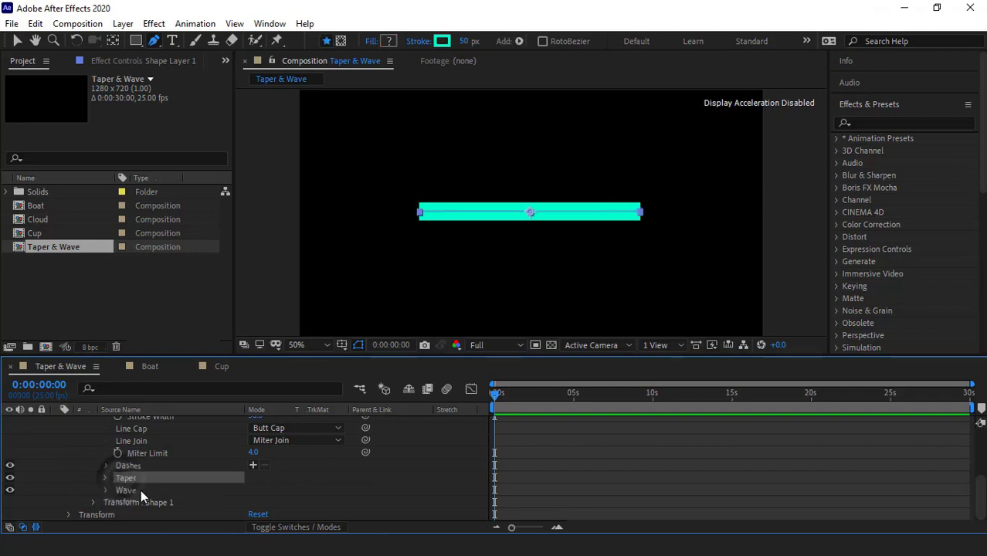
{"action": "left_click", "coordinate": [143, 491]}
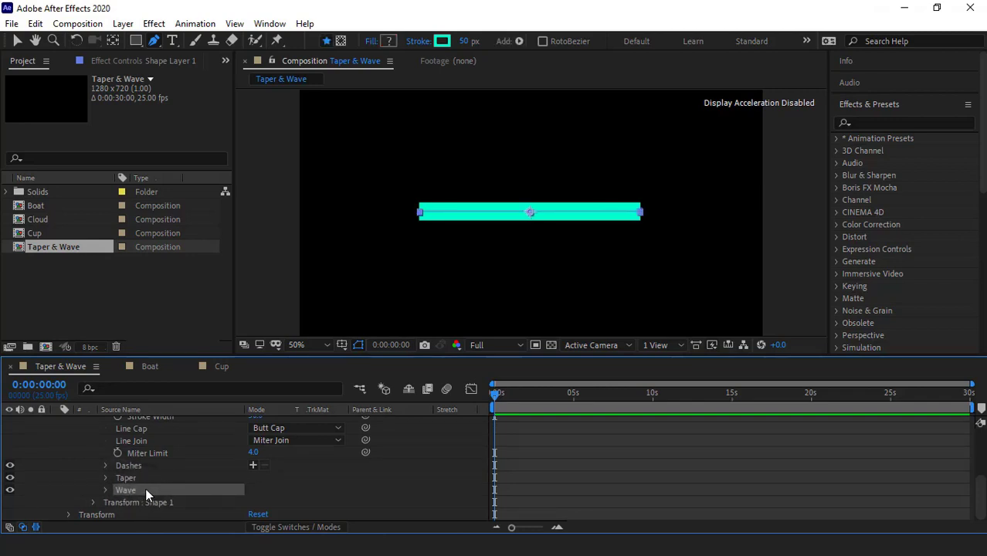
{"action": "left_click", "coordinate": [124, 477]}
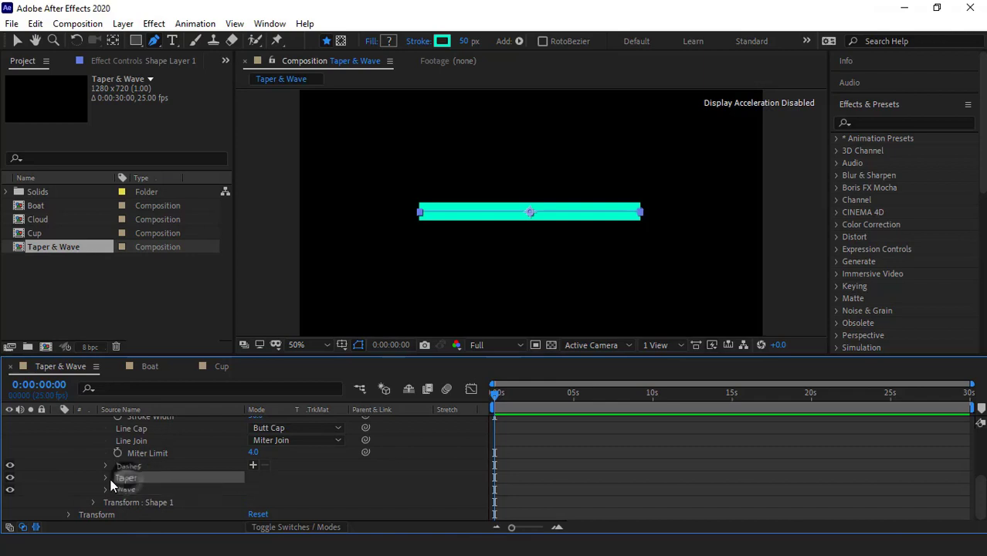
{"action": "left_click", "coordinate": [105, 479]}
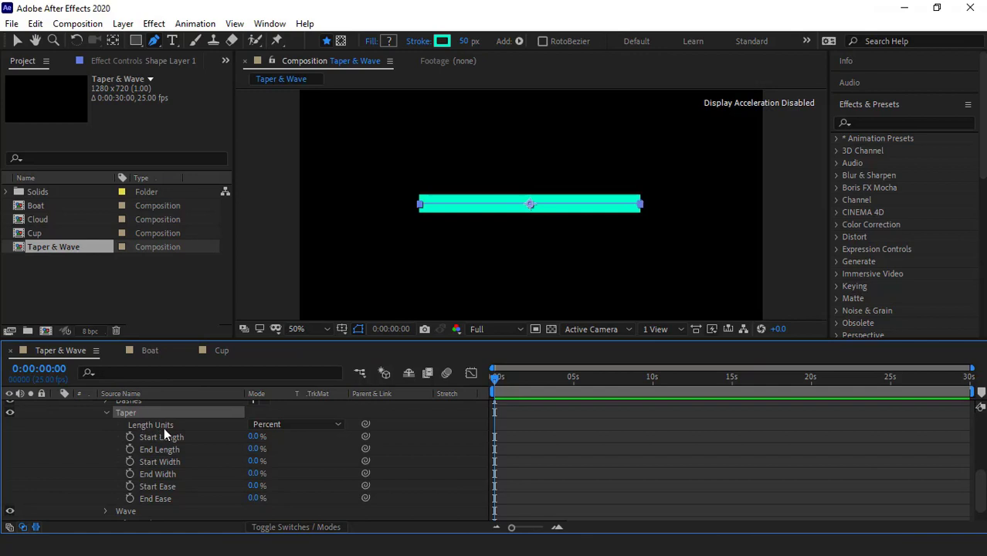
Set the stroke taper's Start Length to 100%, keeping the Length Units in Percent.
{"action": "left_click", "coordinate": [261, 436]}
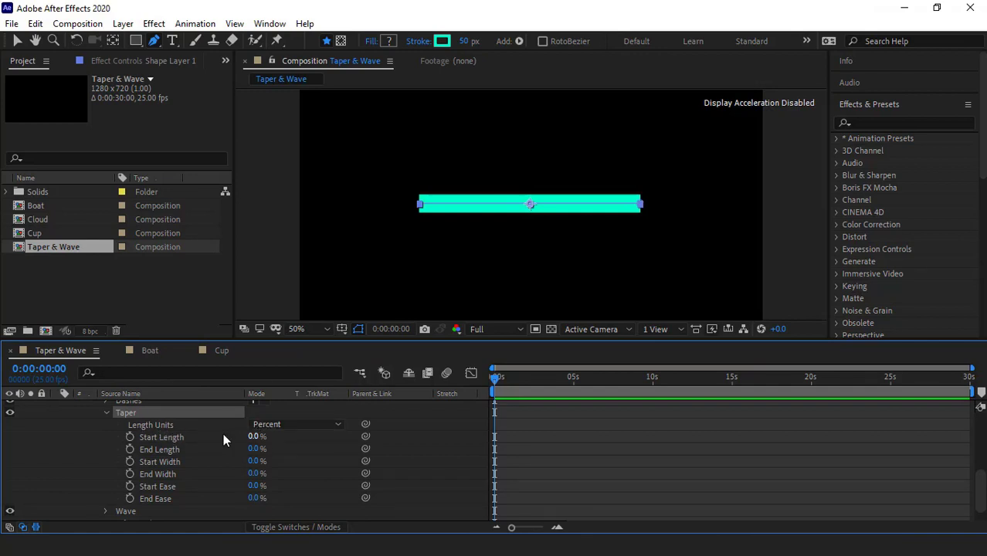
{"action": "left_click", "coordinate": [296, 430]}
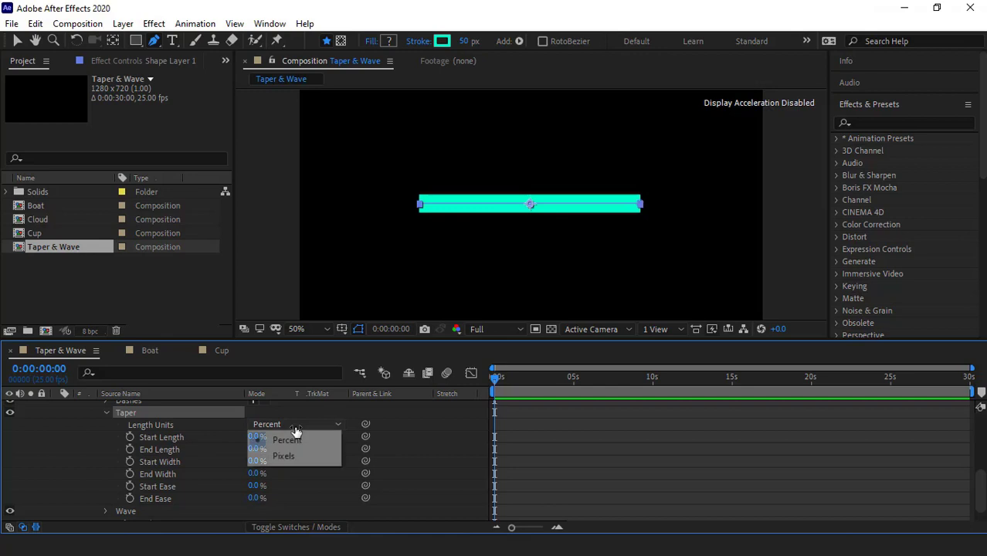
{"action": "left_click", "coordinate": [291, 458]}
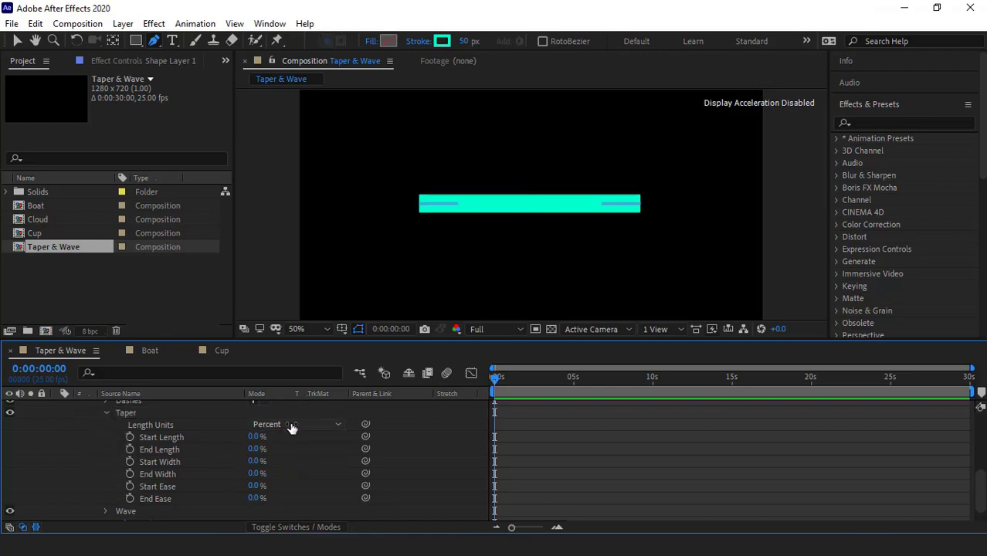
{"action": "left_click_drag", "start_coordinate": [255, 438], "coordinate": [266, 437]}
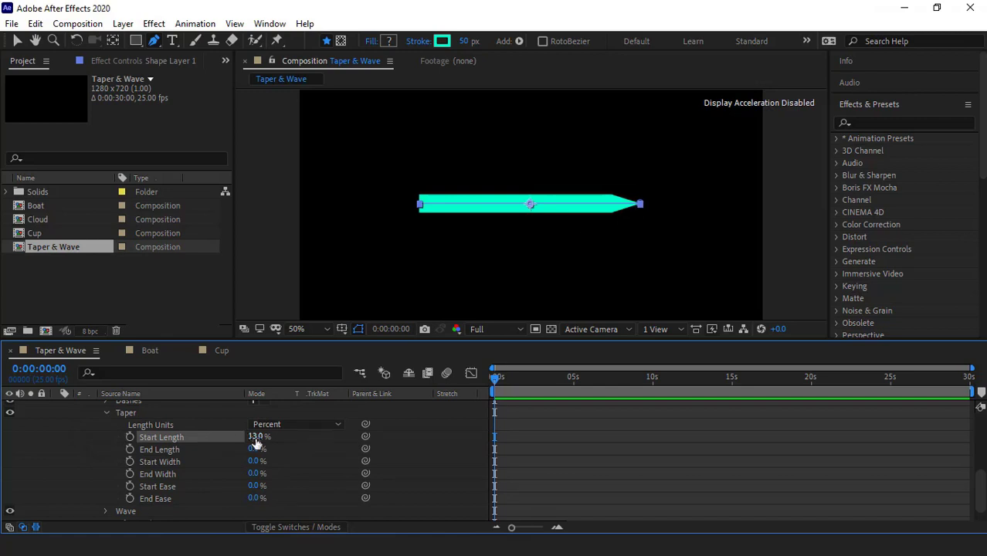
{"action": "left_click_drag", "start_coordinate": [256, 442], "coordinate": [314, 435]}
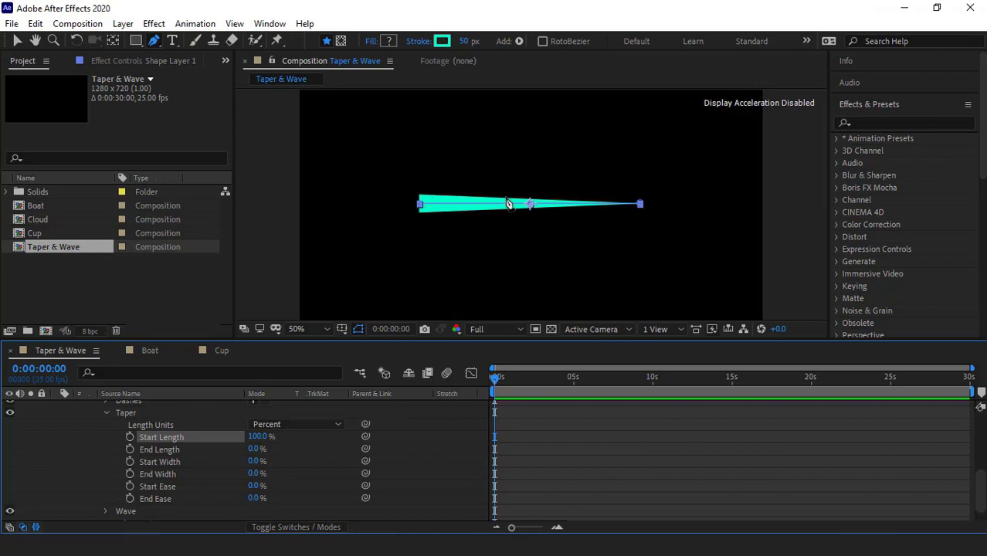
Try the taper in Pixels with a Start Length of 333.4, and return the Length Units to Percent.
{"action": "left_click", "coordinate": [281, 426]}
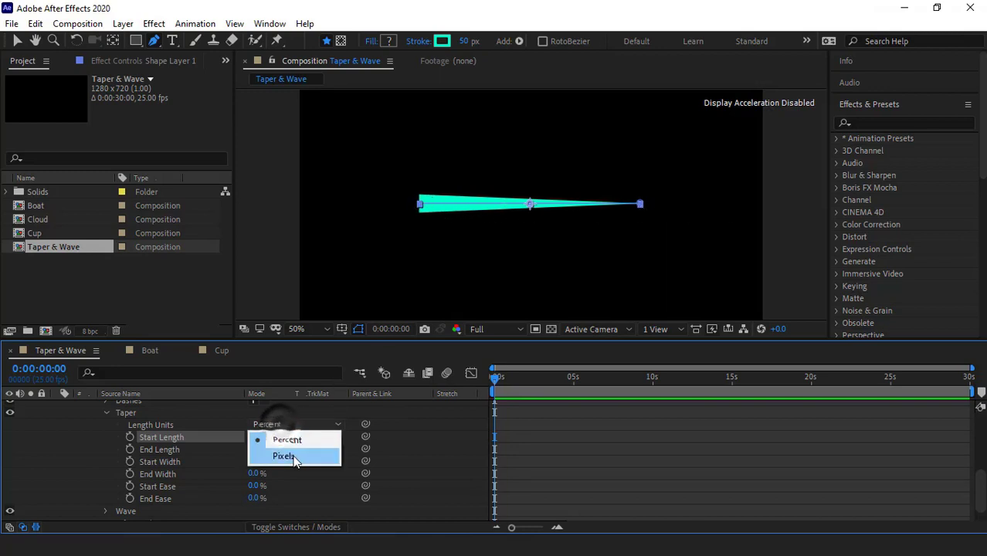
{"action": "left_click", "coordinate": [286, 456]}
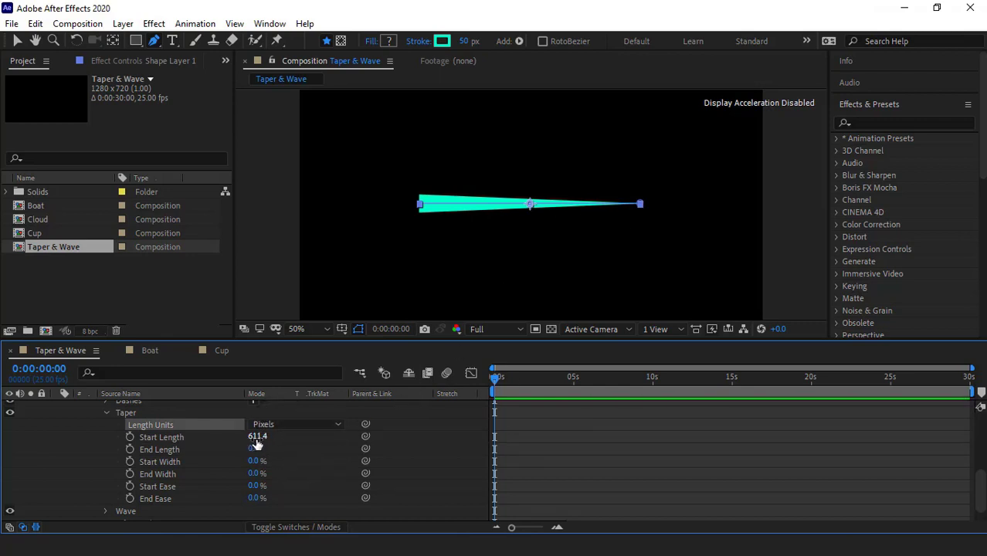
{"action": "left_click_drag", "start_coordinate": [256, 442], "coordinate": [66, 448]}
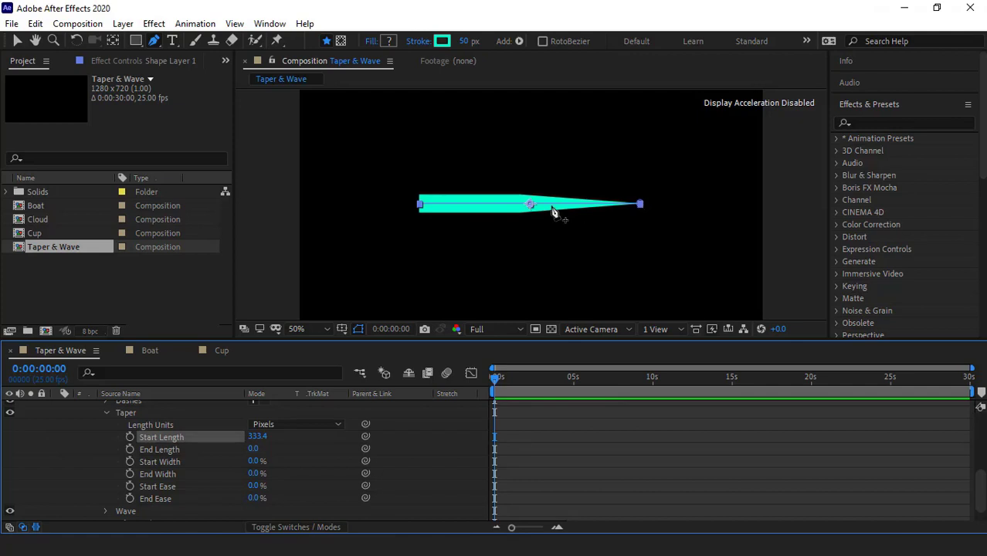
{"action": "left_click", "coordinate": [273, 431]}
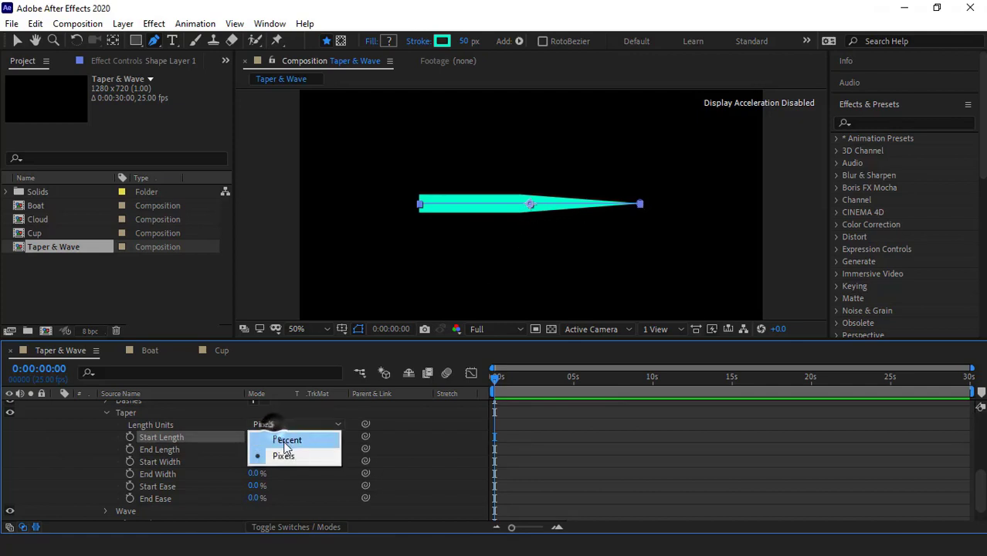
{"action": "left_click", "coordinate": [282, 437]}
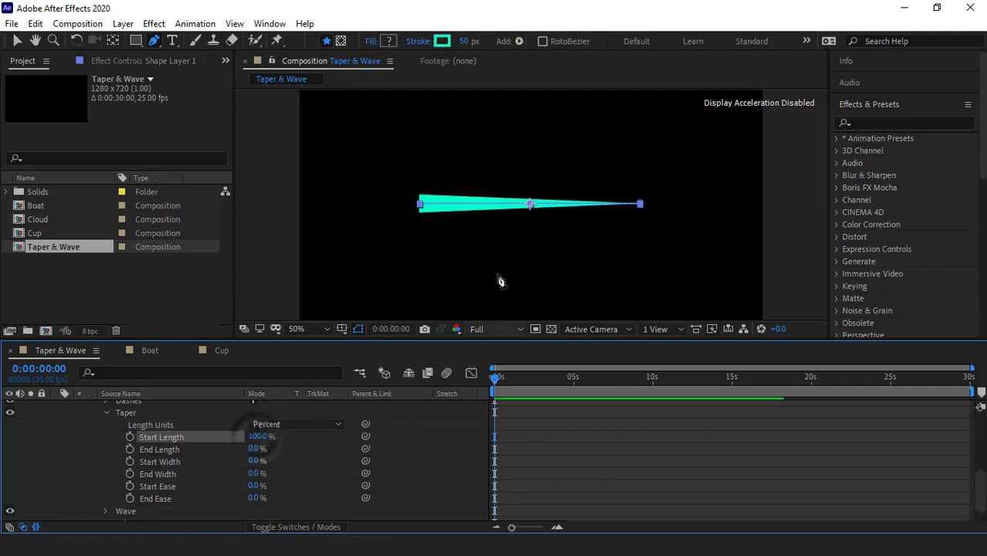
Reset the taper's Start Length to 0% and raise its End Length to 100%.
{"action": "left_click", "coordinate": [257, 437]}
{"action": "type", "text": "0"}
{"action": "key", "text": "Return"}
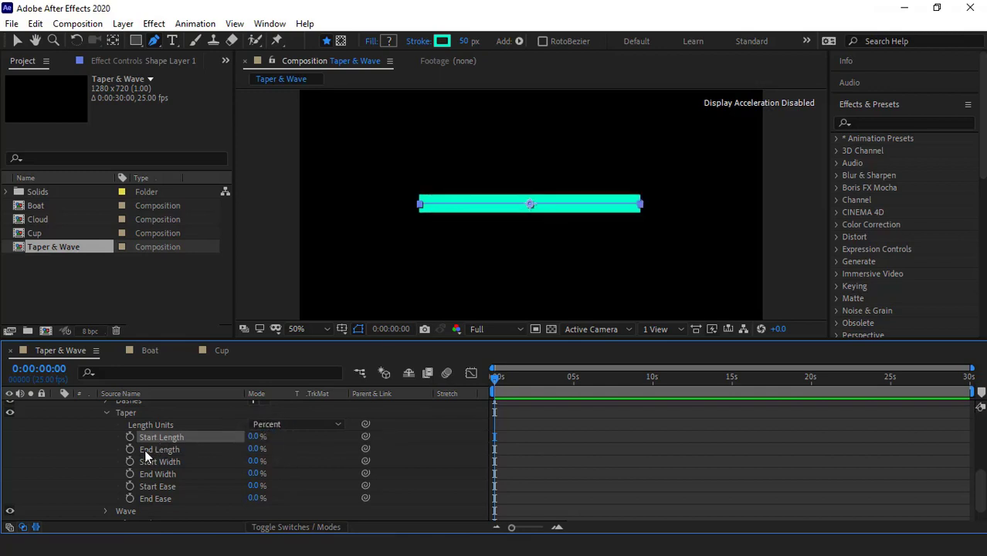
{"action": "left_click_drag", "start_coordinate": [255, 449], "coordinate": [339, 448]}
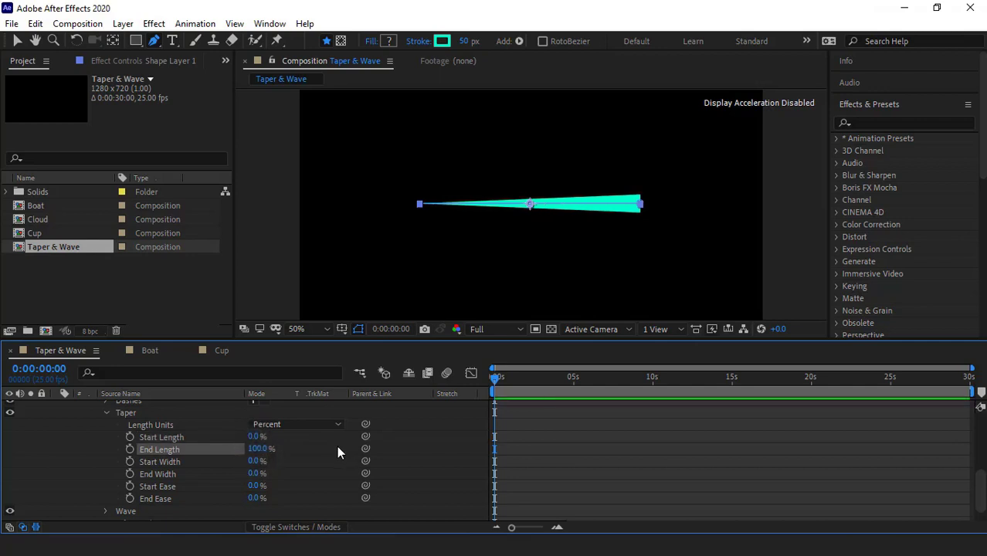
Set both the End Length and the Start Length of the stroke taper to 50%.
{"action": "left_click", "coordinate": [260, 449]}
{"action": "type", "text": "50"}
{"action": "key", "text": "Return"}
{"action": "left_click", "coordinate": [255, 437]}
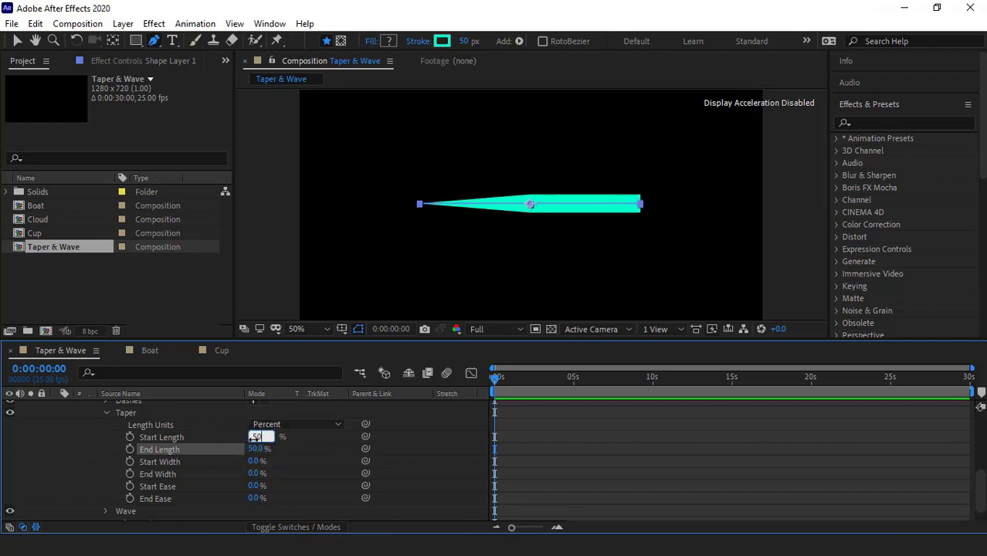
{"action": "type", "text": "50"}
{"action": "key", "text": "Return"}
Try a larger taper Start Width and undo it, and set Start Ease to 43% and End Ease to 50%.
{"action": "left_click", "coordinate": [93, 462]}
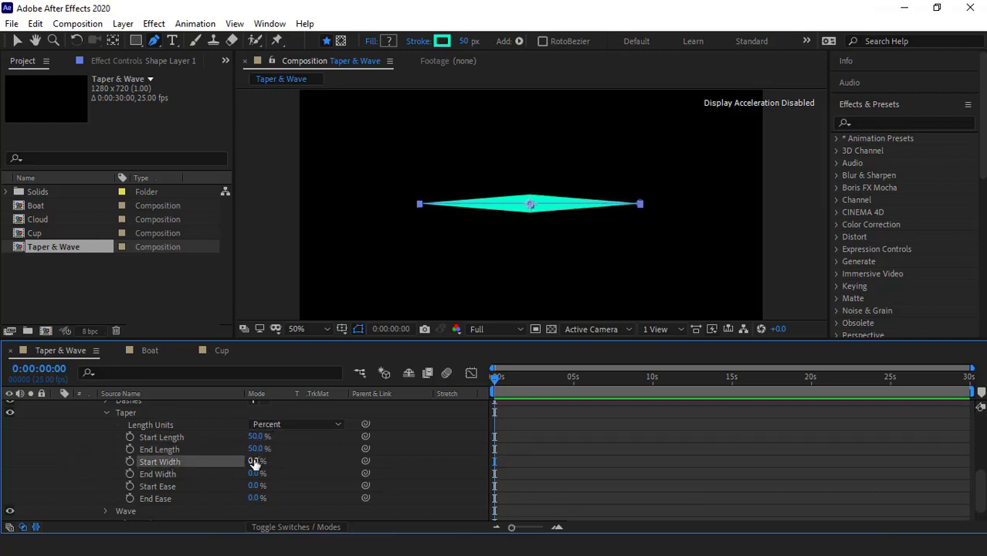
{"action": "mouse_move", "coordinate": [255, 462]}
{"action": "left_mouse_down"}
{"action": "mouse_move", "coordinate": [378, 457]}
{"action": "mouse_move", "coordinate": [263, 462]}
{"action": "mouse_move", "coordinate": [289, 485]}
{"action": "mouse_move", "coordinate": [267, 501]}
{"action": "mouse_move", "coordinate": [297, 500]}
{"action": "left_mouse_up"}
{"action": "key", "text": "ctrl+z"}
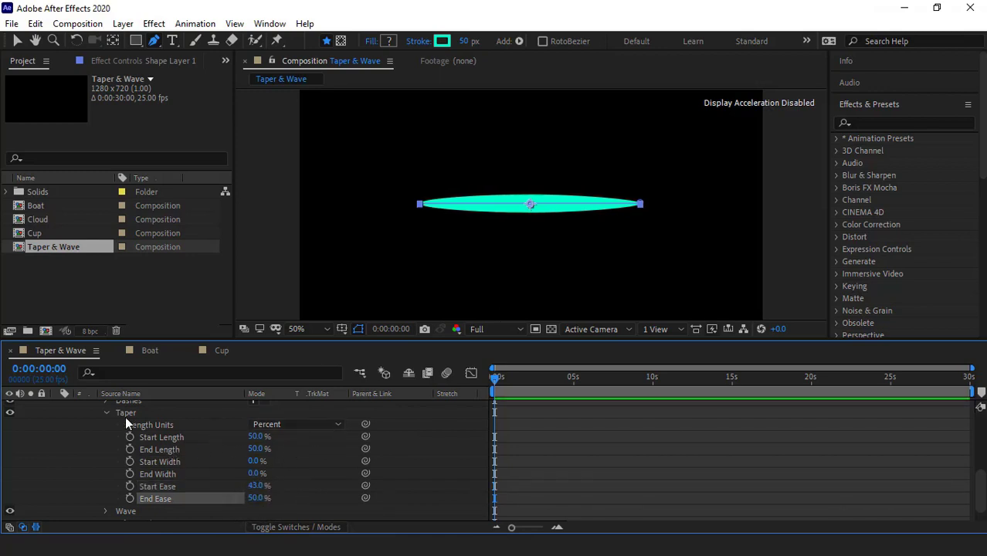
Collapse the Taper properties, open the stroke's Wave properties and set the wave Amount to 46%.
{"action": "left_click", "coordinate": [106, 412]}
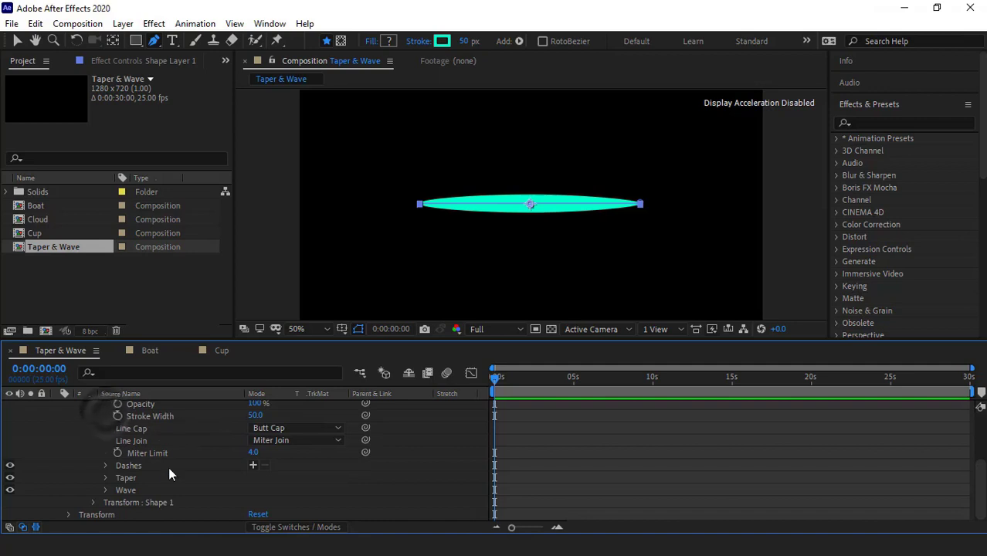
{"action": "left_click", "coordinate": [105, 490]}
{"action": "scroll", "coordinate": [82, 469], "scroll_direction": "down", "scroll_amount": 2}
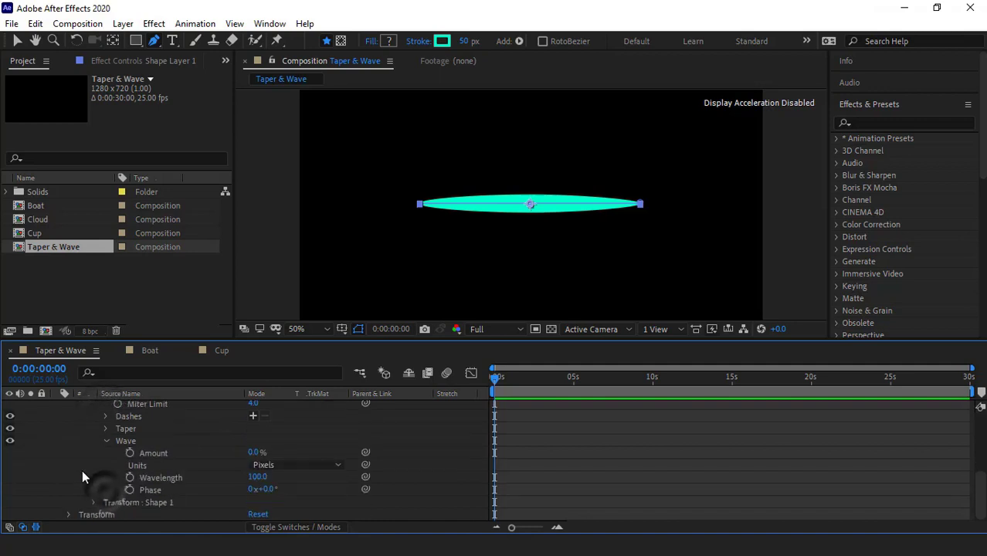
{"action": "left_click", "coordinate": [128, 441]}
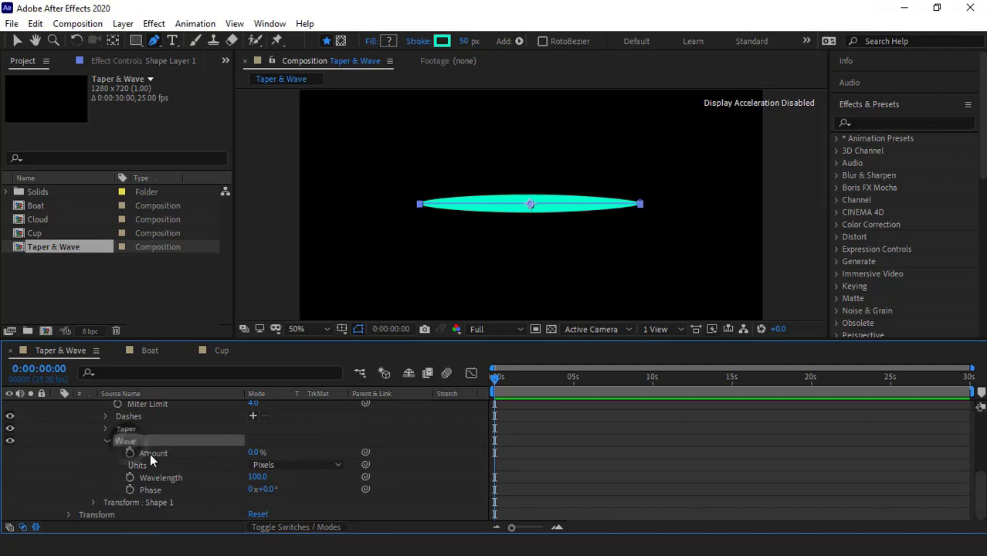
{"action": "left_click_drag", "start_coordinate": [251, 453], "coordinate": [307, 452]}
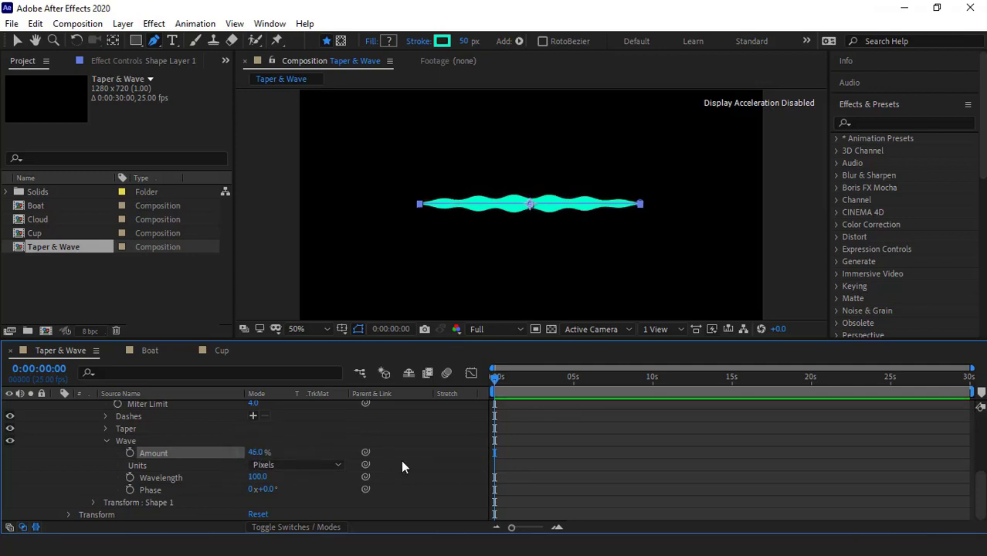
Try a Wavelength of 170 pixels for the stroke wave and undo the change.
{"action": "left_click", "coordinate": [313, 473]}
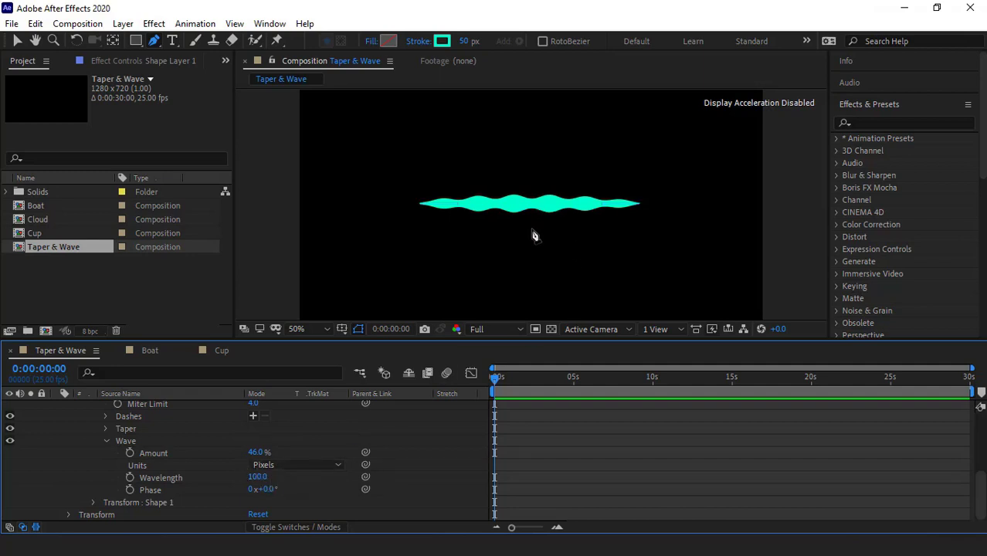
{"action": "left_click_drag", "start_coordinate": [258, 477], "coordinate": [303, 472]}
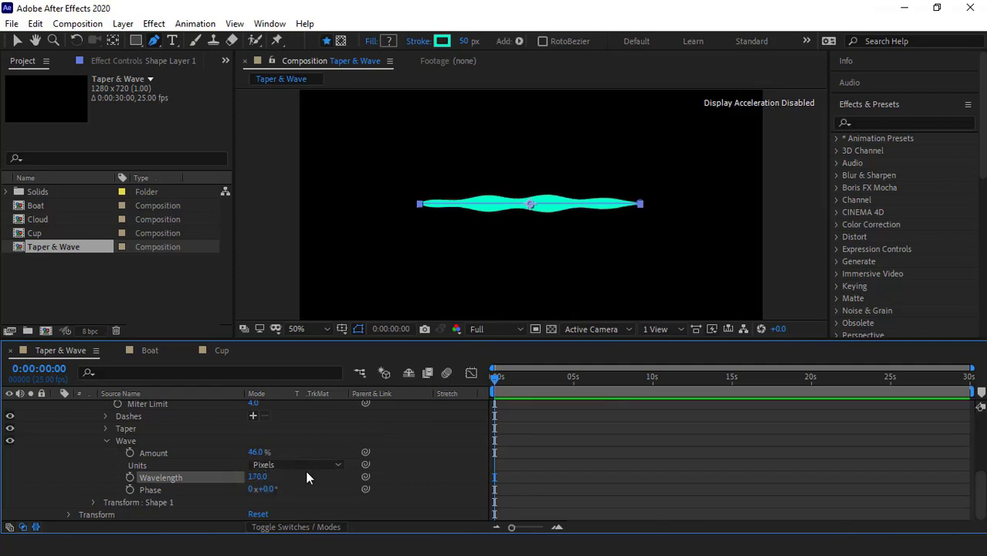
{"action": "key", "text": "ctrl+z"}
Change the wave Units to Cycles and set the number of cycles to 3.
{"action": "left_click", "coordinate": [305, 468]}
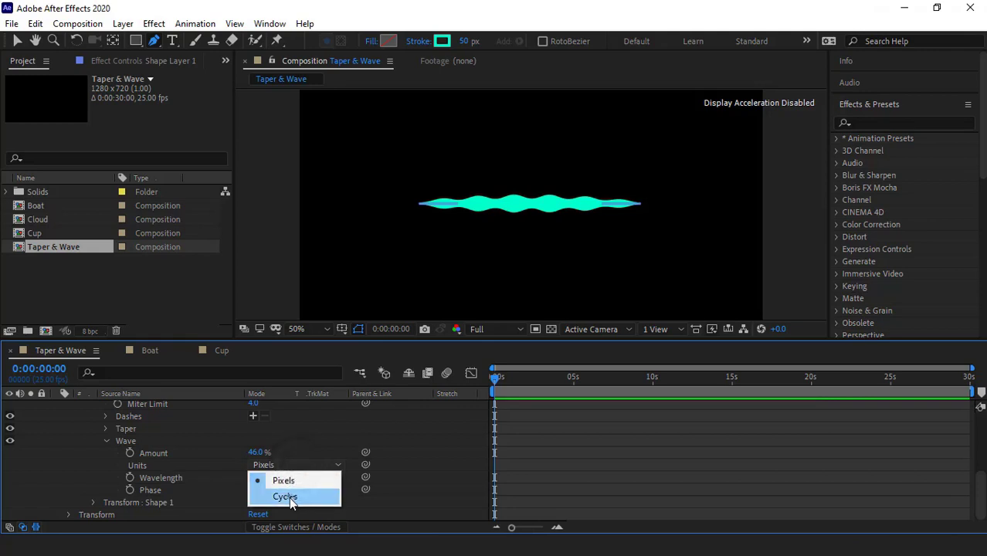
{"action": "left_click", "coordinate": [282, 489]}
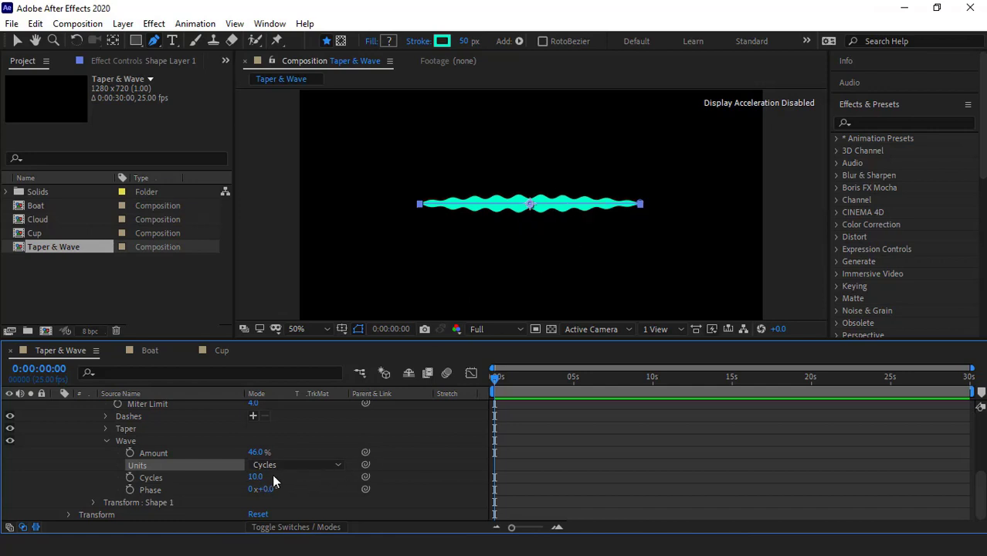
{"action": "left_click", "coordinate": [255, 477]}
{"action": "type", "text": "3"}
{"action": "key", "text": "Return"}
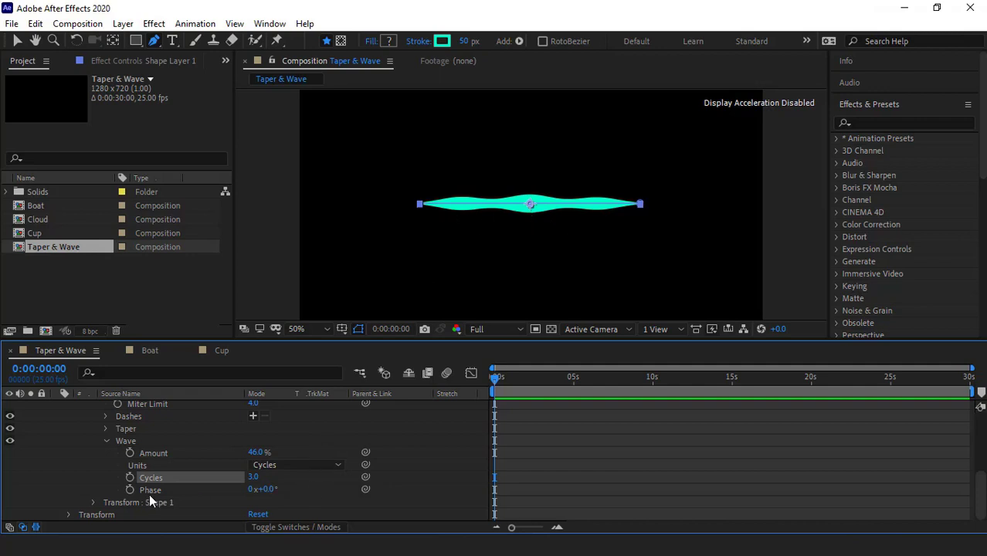
Adjust the Phase of the stroke wave, and collapse and deselect Shape Layer 1.
{"action": "mouse_move", "coordinate": [277, 490]}
{"action": "left_mouse_down"}
{"action": "mouse_move", "coordinate": [509, 460]}
{"action": "mouse_move", "coordinate": [181, 478]}
{"action": "left_mouse_up"}
{"action": "scroll", "coordinate": [109, 446], "scroll_direction": "up", "scroll_amount": 4}
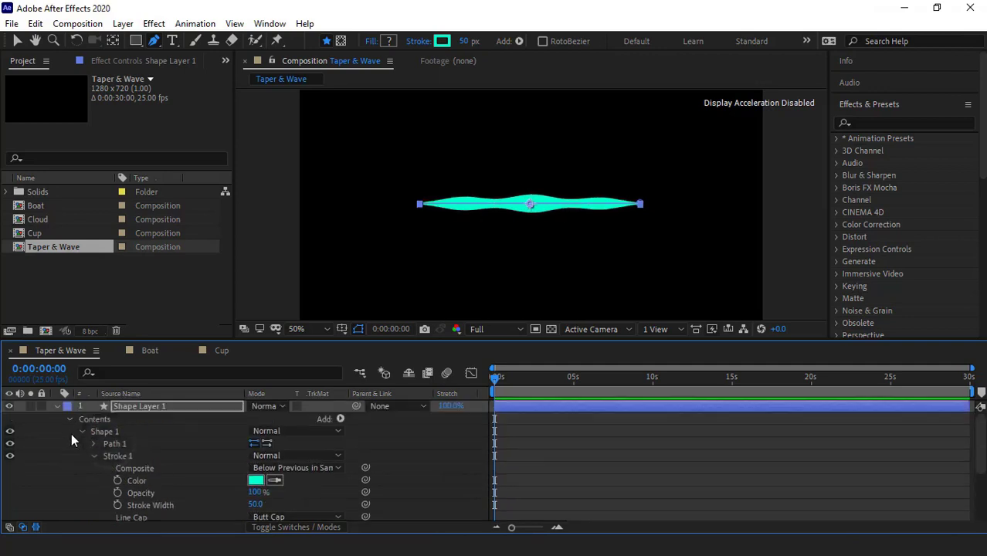
{"action": "left_click", "coordinate": [57, 407]}
{"action": "left_click", "coordinate": [155, 457]}
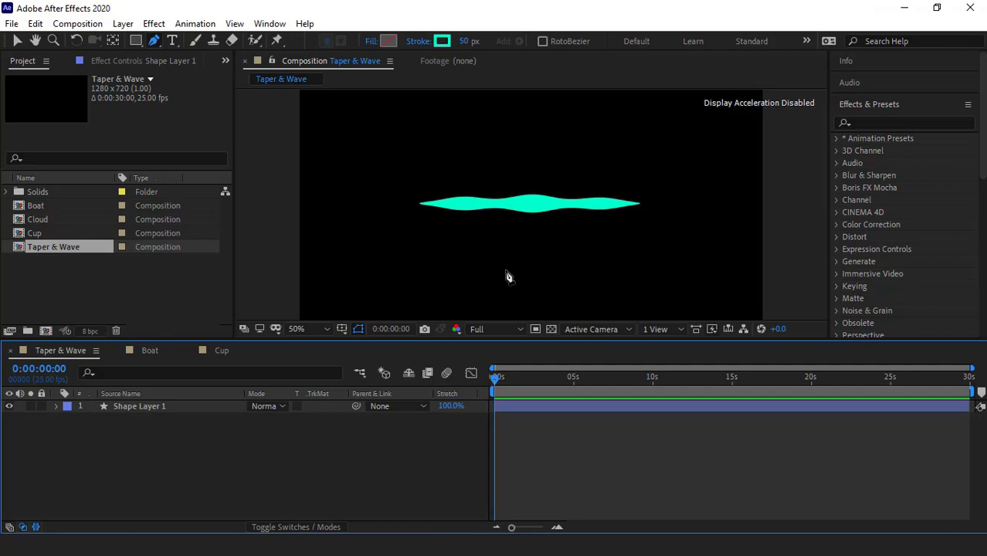
Activate the Selection tool and open the Boat composition with the playhead at the start.
{"action": "left_click", "coordinate": [17, 40]}
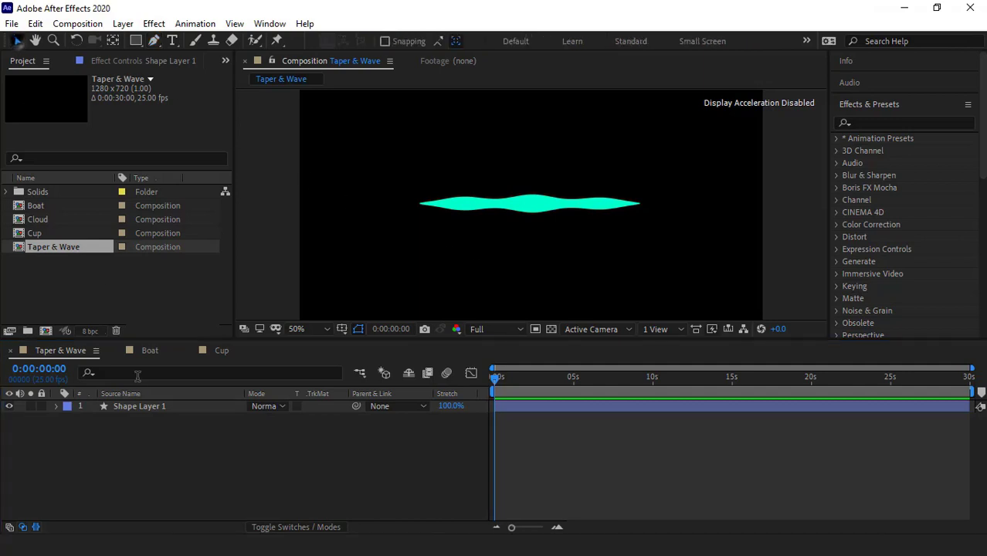
{"action": "left_click", "coordinate": [150, 351]}
{"action": "left_click", "coordinate": [496, 377]}
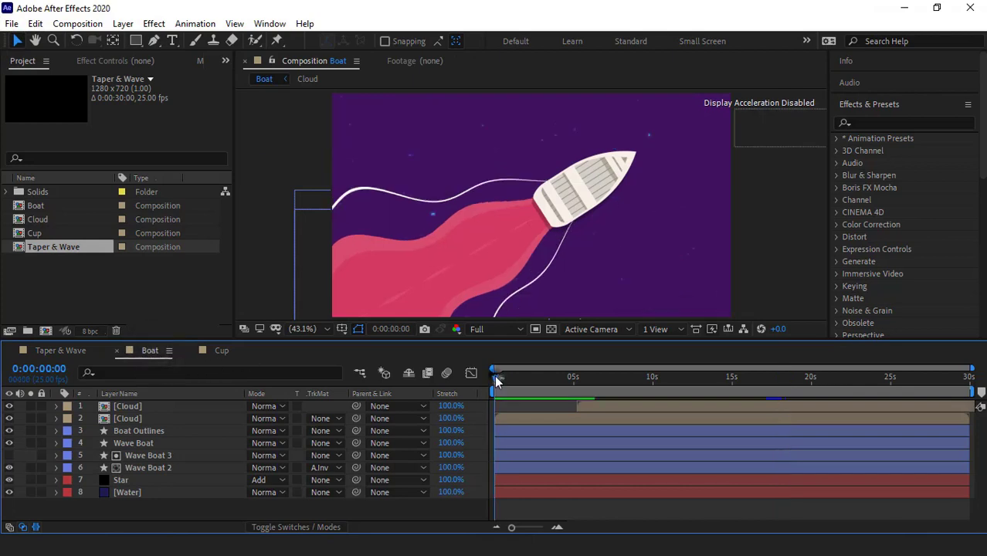
Preview the Boat animation, then delete the Wave Boat, Wave Boat 2 and Wave Boat 3 layers.
{"action": "key", "text": "space"}
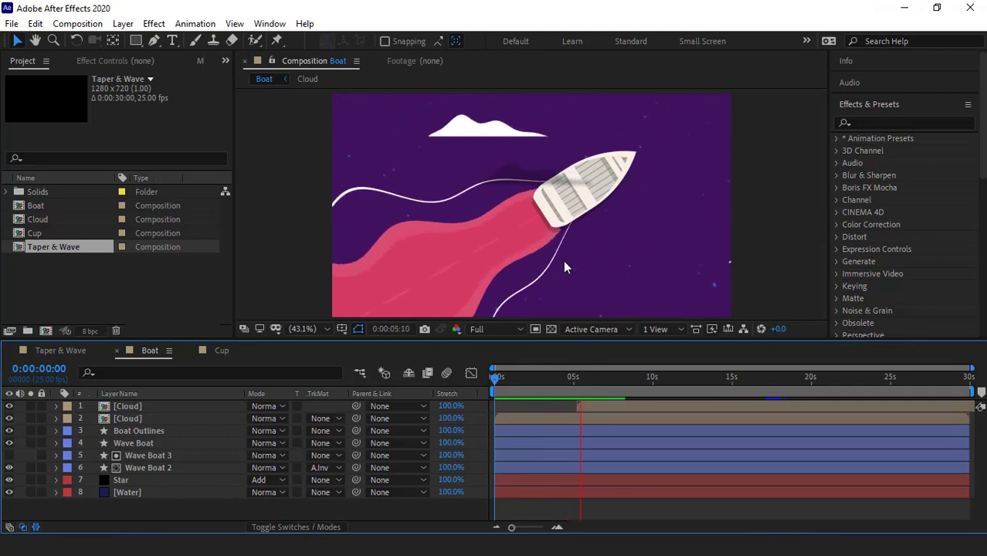
{"action": "key", "text": "space"}
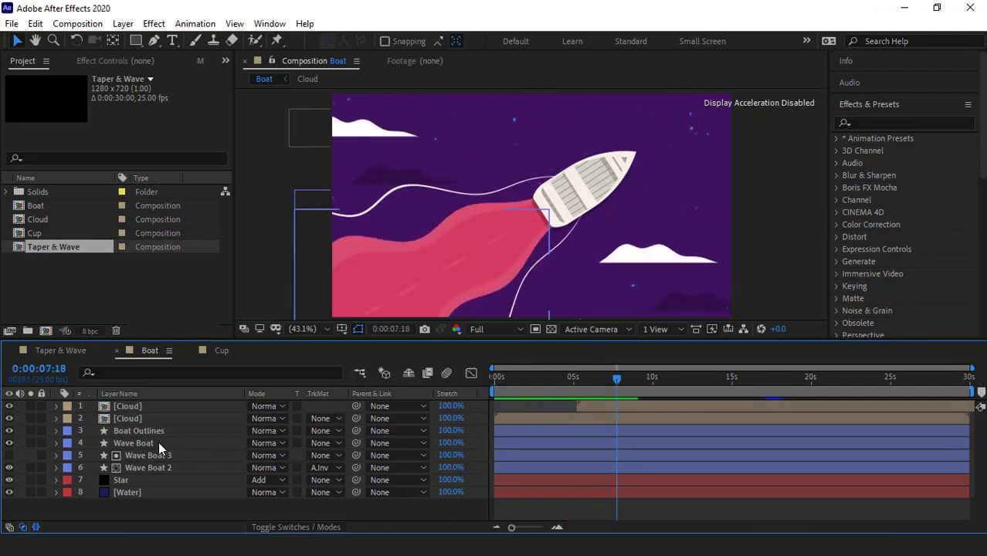
{"action": "left_click", "coordinate": [150, 445]}
{"action": "left_click", "coordinate": [154, 465], "text": "shift"}
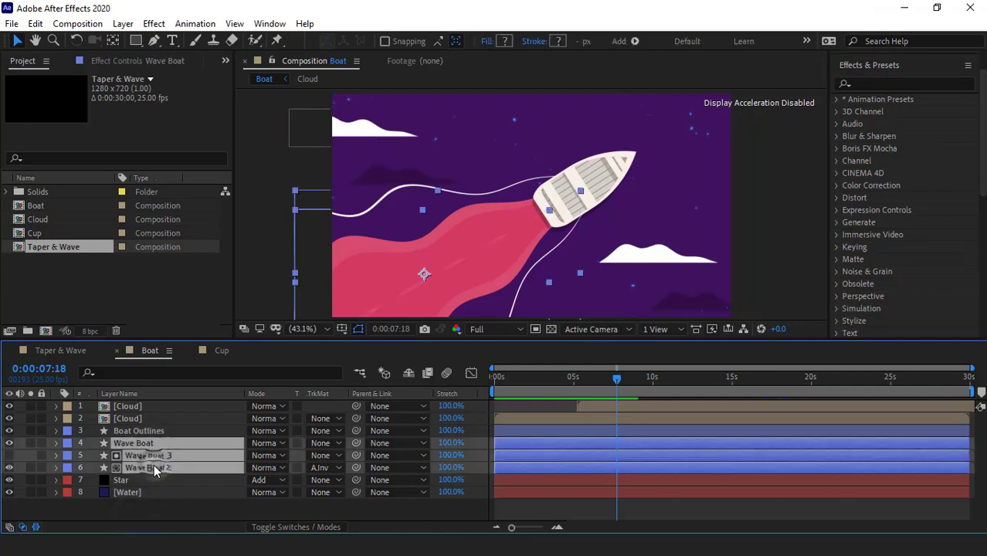
{"action": "key", "text": "Delete"}
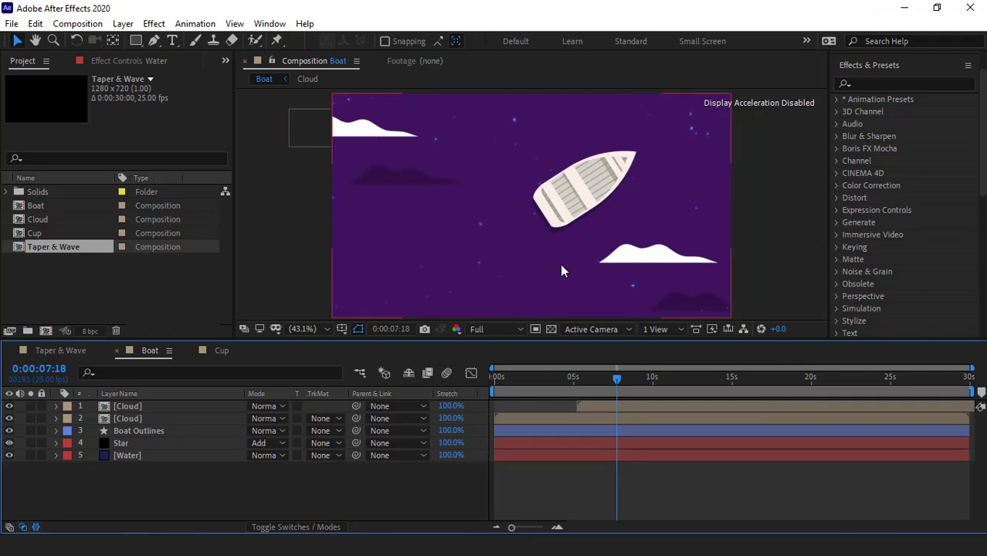
Draw a straight Pen tool line from the middle of the boat to just outside the frame's lower-left corner.
{"action": "left_click", "coordinate": [155, 41]}
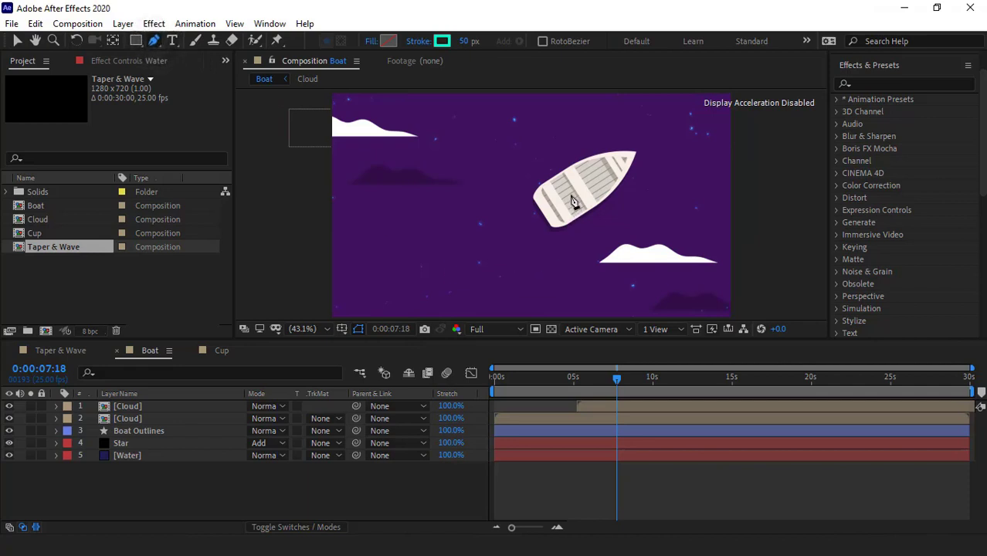
{"action": "left_click", "coordinate": [531, 205]}
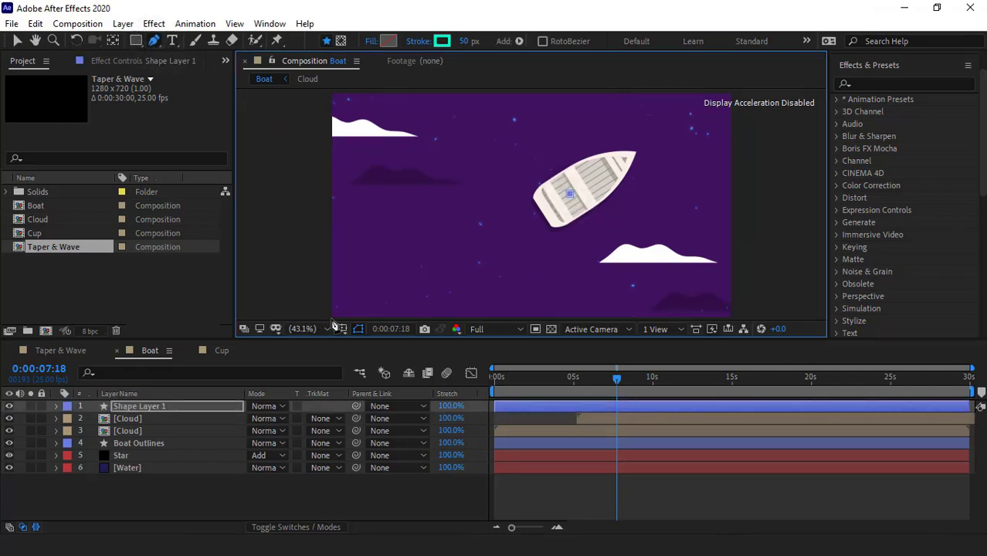
{"action": "scroll", "coordinate": [440, 258], "scroll_direction": "down", "scroll_amount": 4}
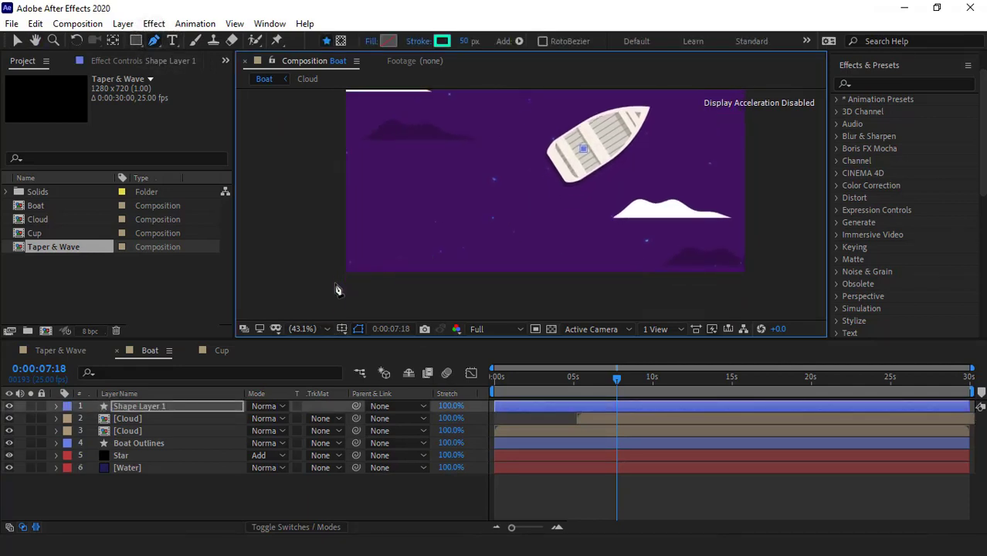
{"action": "left_click", "coordinate": [336, 290]}
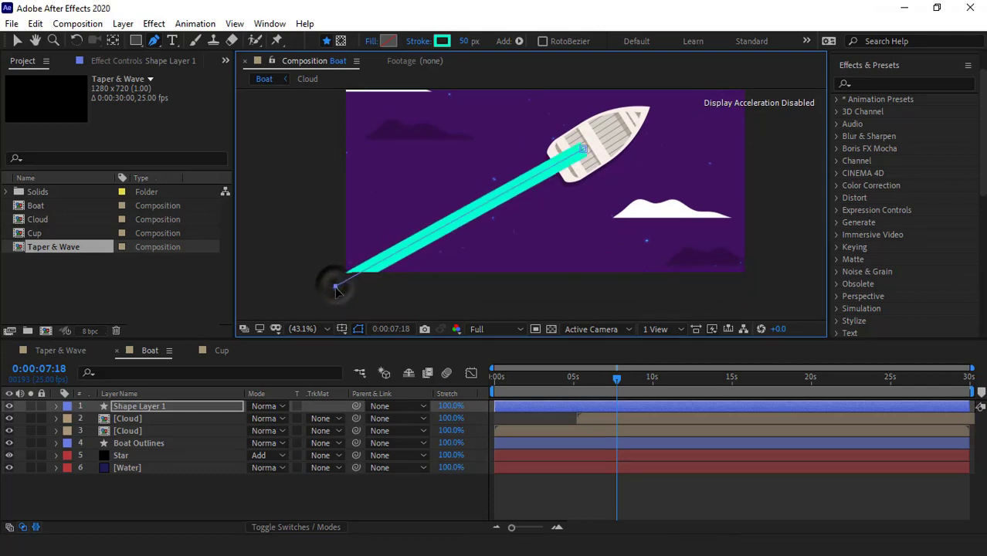
{"action": "scroll", "coordinate": [496, 197], "scroll_direction": "up", "scroll_amount": 2}
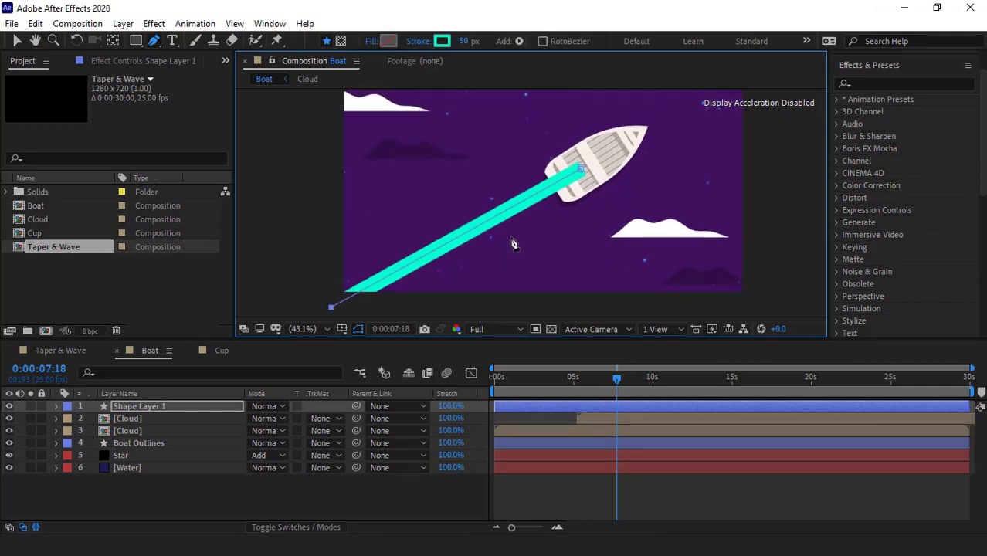
Set the line's stroke width to 214 px and move Shape Layer 1 directly below Boat Outlines in the layer stack.
{"action": "mouse_move", "coordinate": [460, 46]}
{"action": "left_mouse_down"}
{"action": "mouse_move", "coordinate": [591, 44]}
{"action": "mouse_move", "coordinate": [579, 44]}
{"action": "left_mouse_up"}
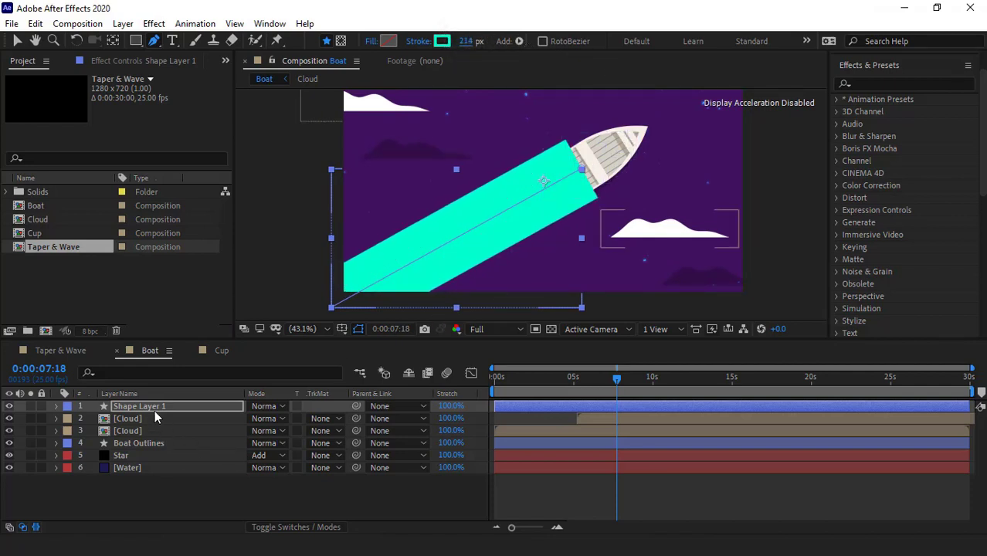
{"action": "left_click_drag", "start_coordinate": [154, 407], "coordinate": [164, 443]}
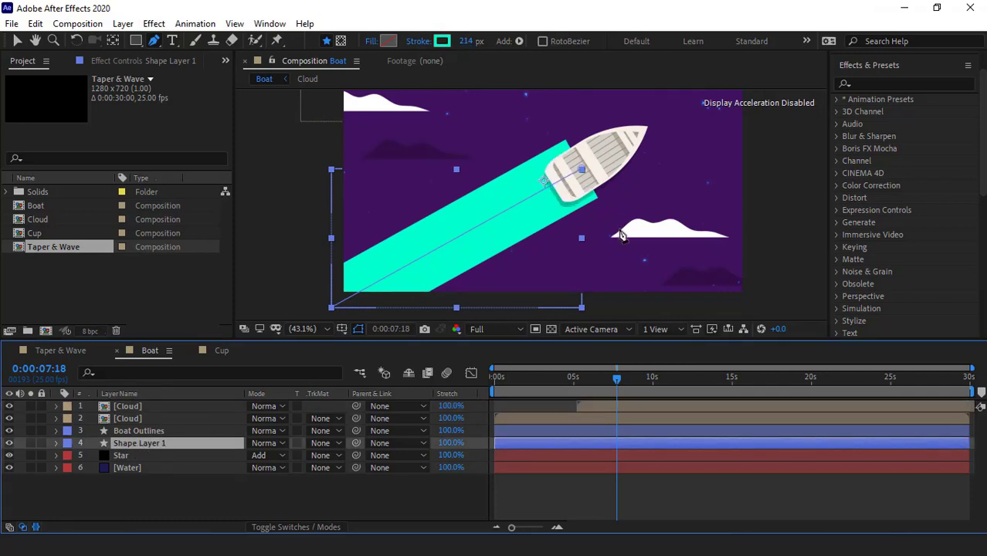
{"action": "left_click", "coordinate": [17, 40]}
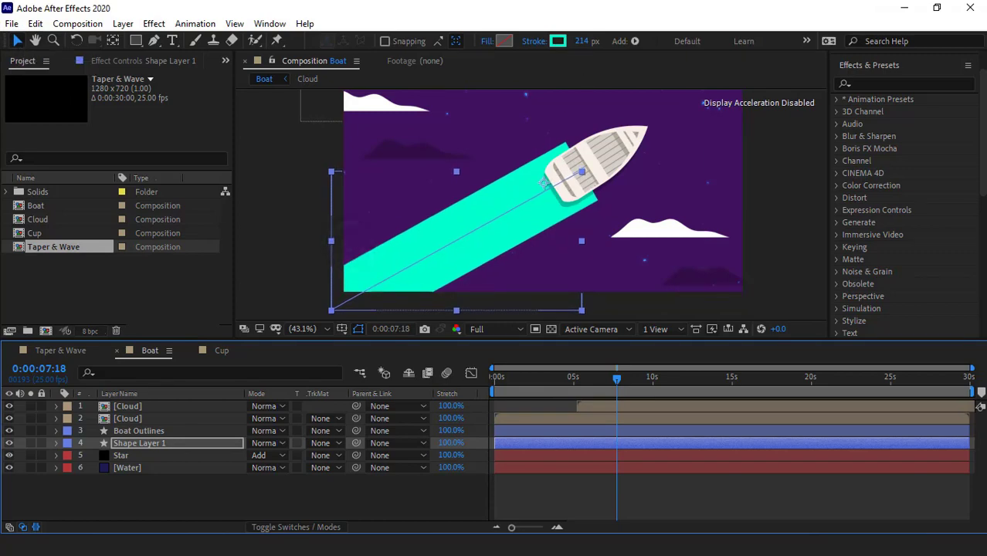
Change the line's stroke color to the pink D43961 by sampling the Character fill swatch.
{"action": "scroll", "coordinate": [904, 193], "scroll_direction": "down", "scroll_amount": 3}
{"action": "scroll", "coordinate": [909, 208], "scroll_direction": "down", "scroll_amount": 3}
{"action": "left_click", "coordinate": [865, 263]}
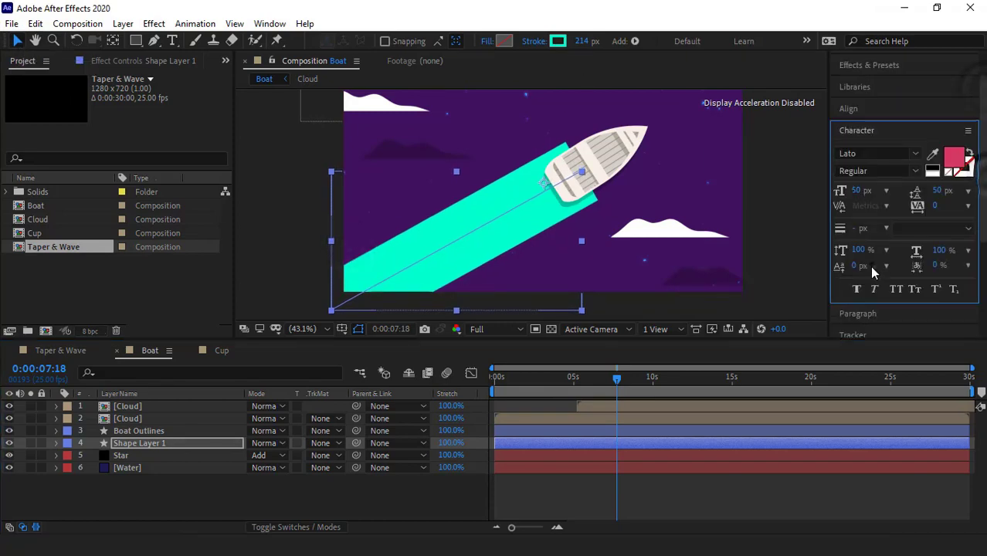
{"action": "left_click", "coordinate": [558, 41]}
{"action": "left_click", "coordinate": [317, 296]}
{"action": "left_click", "coordinate": [955, 158]}
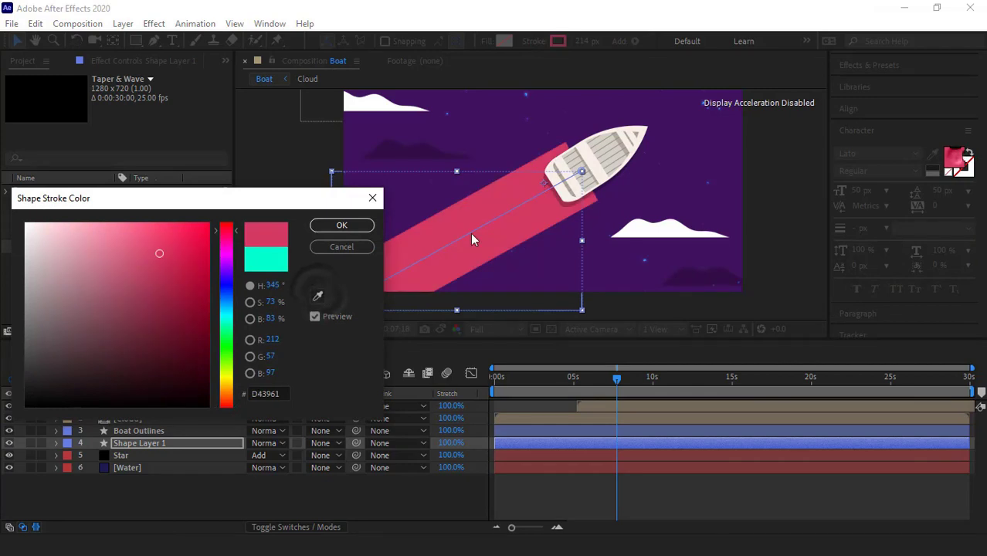
{"action": "left_click", "coordinate": [354, 229]}
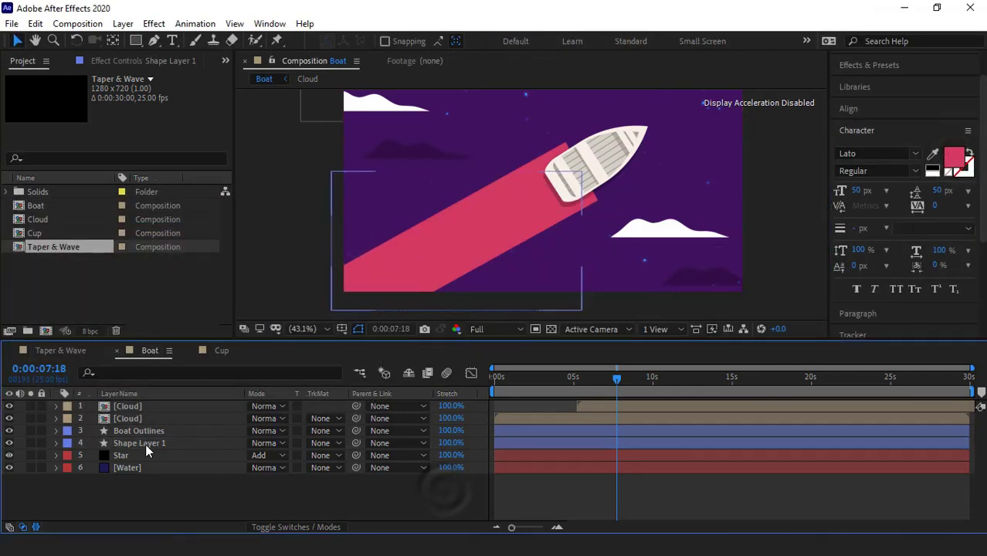
Expand the contents of Shape Layer 1 and delete Fill 1 from Shape 1.
{"action": "left_click", "coordinate": [56, 443]}
{"action": "left_click", "coordinate": [69, 456]}
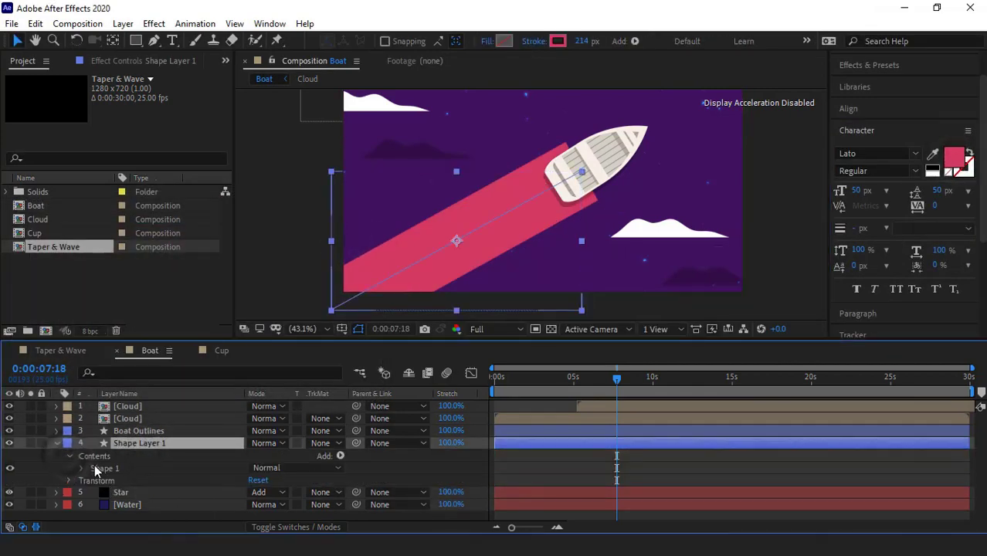
{"action": "left_click", "coordinate": [81, 468]}
{"action": "left_click", "coordinate": [121, 467]}
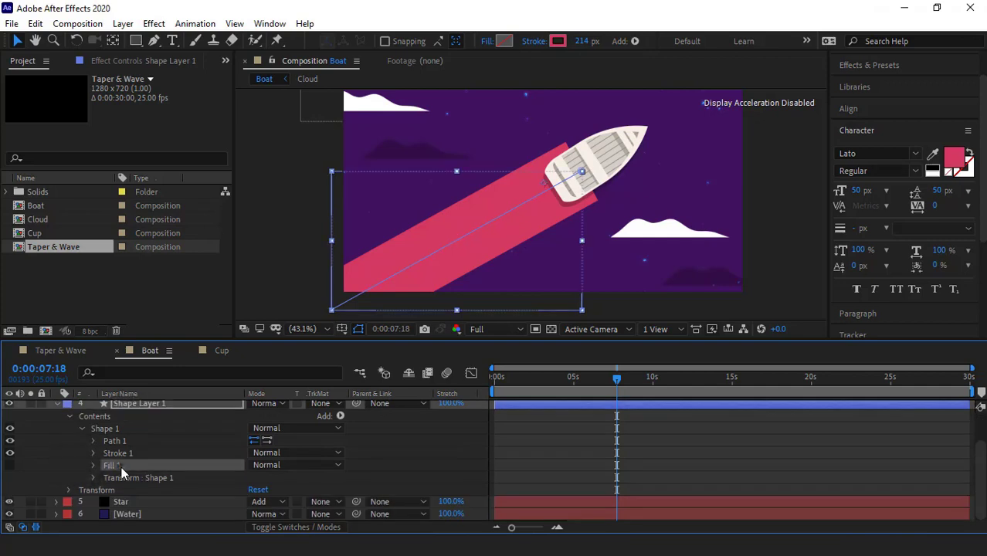
{"action": "key", "text": "Delete"}
Expand the Taper properties of Stroke 1 and set Start Length to 100%.
{"action": "left_click", "coordinate": [92, 466]}
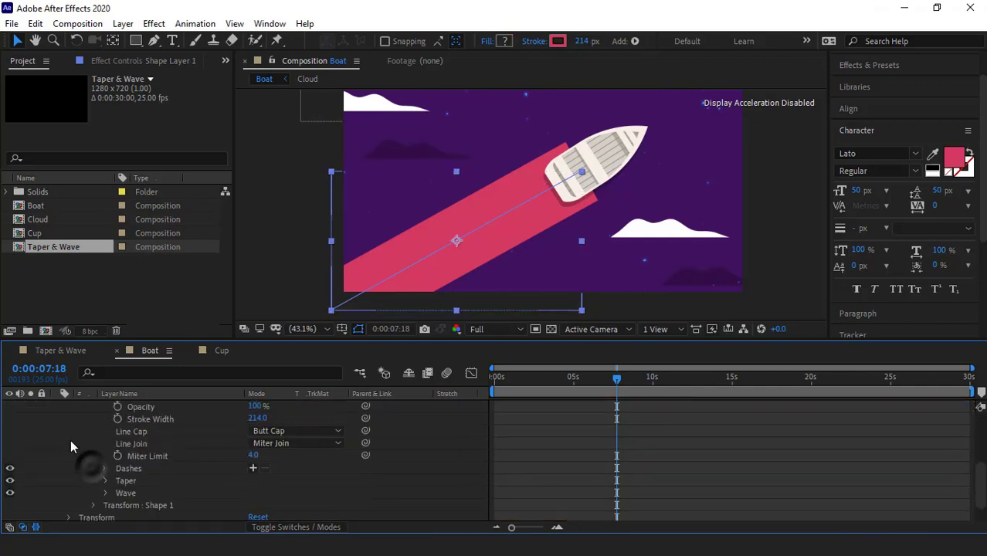
{"action": "left_click", "coordinate": [105, 481]}
{"action": "scroll", "coordinate": [88, 459], "scroll_direction": "down", "scroll_amount": 4}
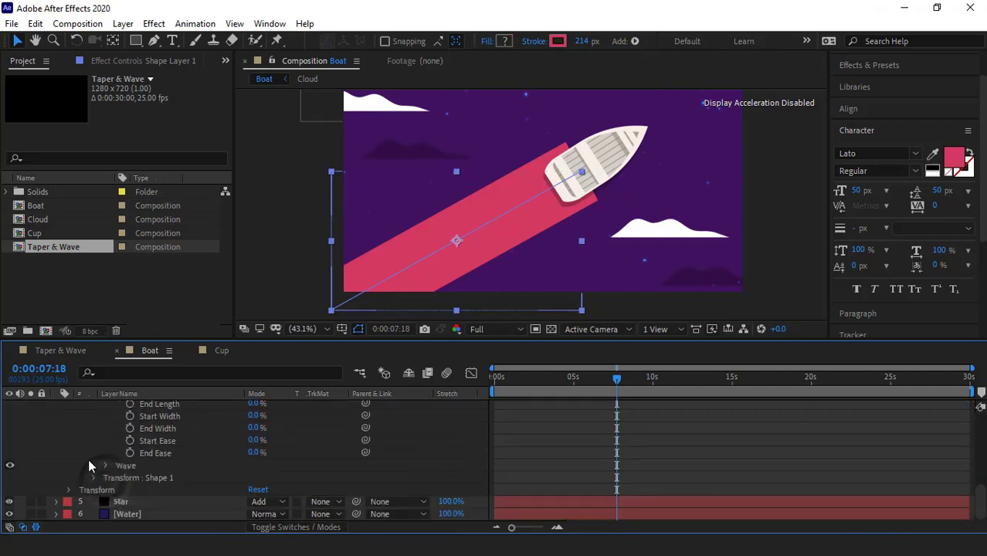
{"action": "scroll", "coordinate": [88, 459], "scroll_direction": "up", "scroll_amount": 2}
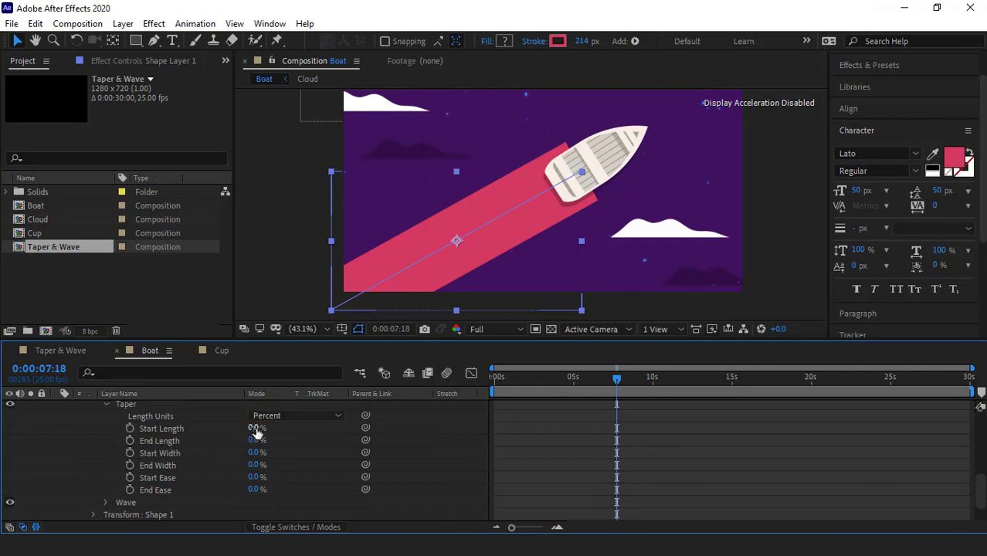
{"action": "left_click_drag", "start_coordinate": [256, 432], "coordinate": [340, 433]}
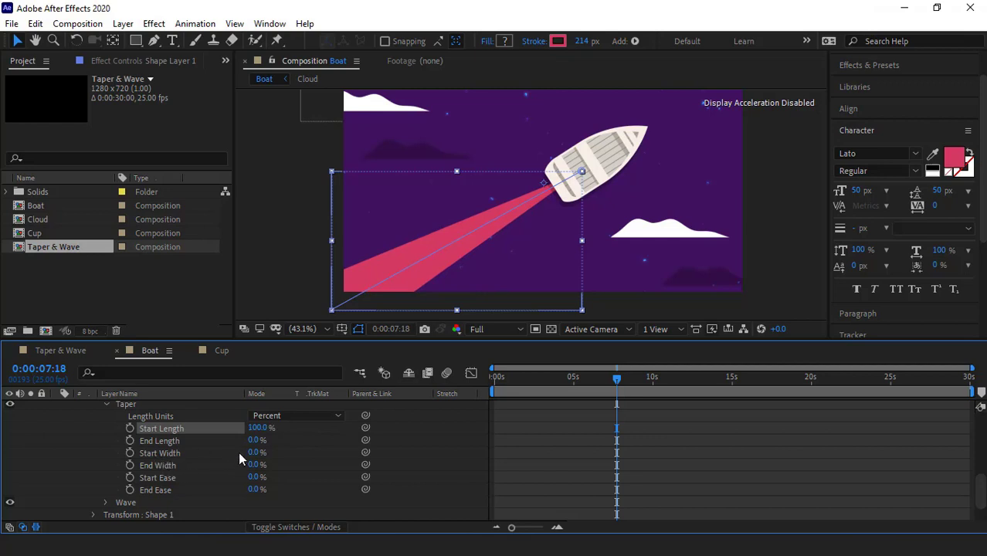
Widen the stroke to 458 px and set the taper's Start Width to 13%.
{"action": "left_click_drag", "start_coordinate": [254, 453], "coordinate": [300, 470]}
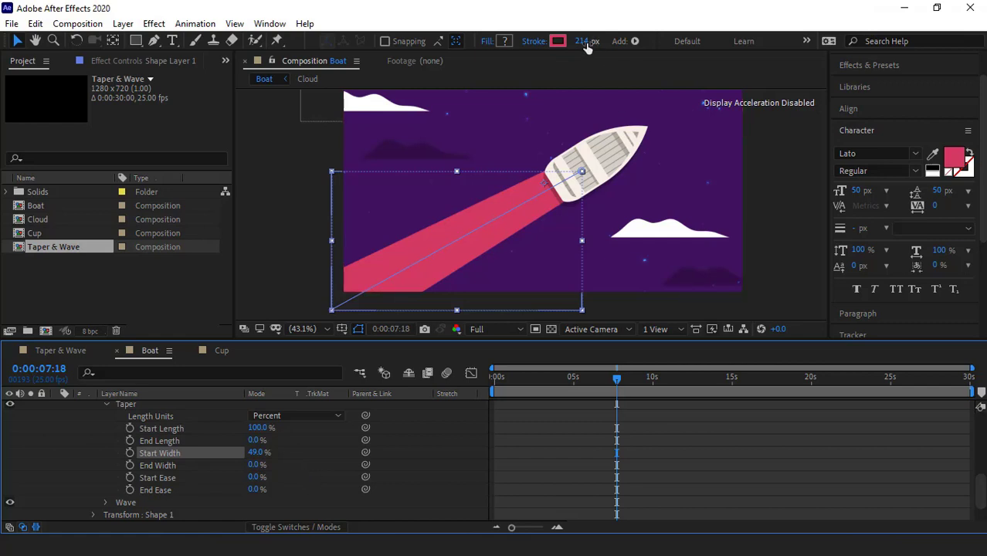
{"action": "left_click_drag", "start_coordinate": [584, 41], "coordinate": [776, 55]}
{"action": "left_click_drag", "start_coordinate": [256, 452], "coordinate": [237, 457]}
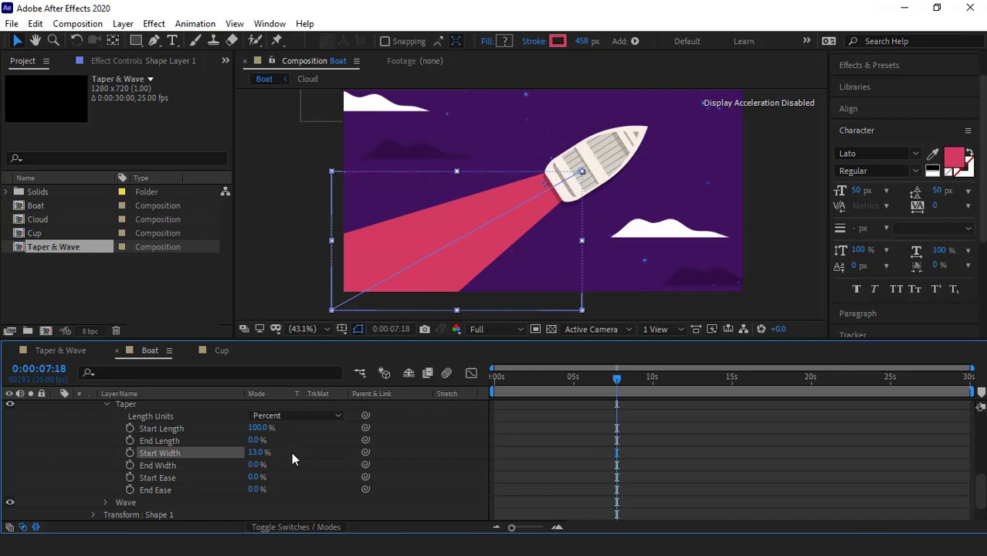
Expand the stroke's Wave properties, set Amount to 29% and increase the Wavelength.
{"action": "scroll", "coordinate": [106, 466], "scroll_direction": "down", "scroll_amount": 2}
{"action": "left_click", "coordinate": [105, 465]}
{"action": "scroll", "coordinate": [80, 453], "scroll_direction": "down", "scroll_amount": 2}
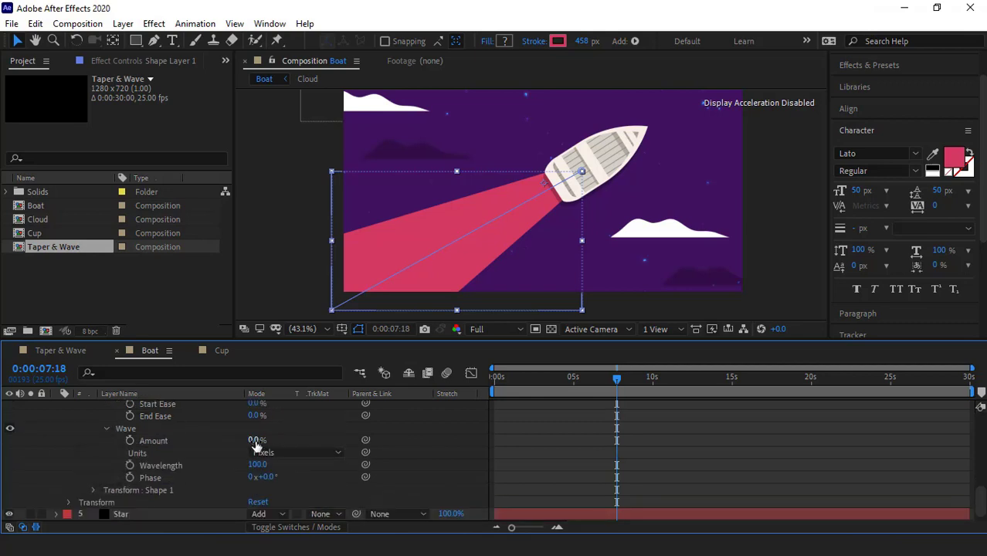
{"action": "mouse_move", "coordinate": [255, 445]}
{"action": "left_mouse_down"}
{"action": "mouse_move", "coordinate": [274, 439]}
{"action": "mouse_move", "coordinate": [301, 465]}
{"action": "mouse_move", "coordinate": [468, 466]}
{"action": "left_mouse_up"}
Switch the wave Units to Cycles, set Cycles to 3 and preview the wake briefly.
{"action": "left_click", "coordinate": [324, 454]}
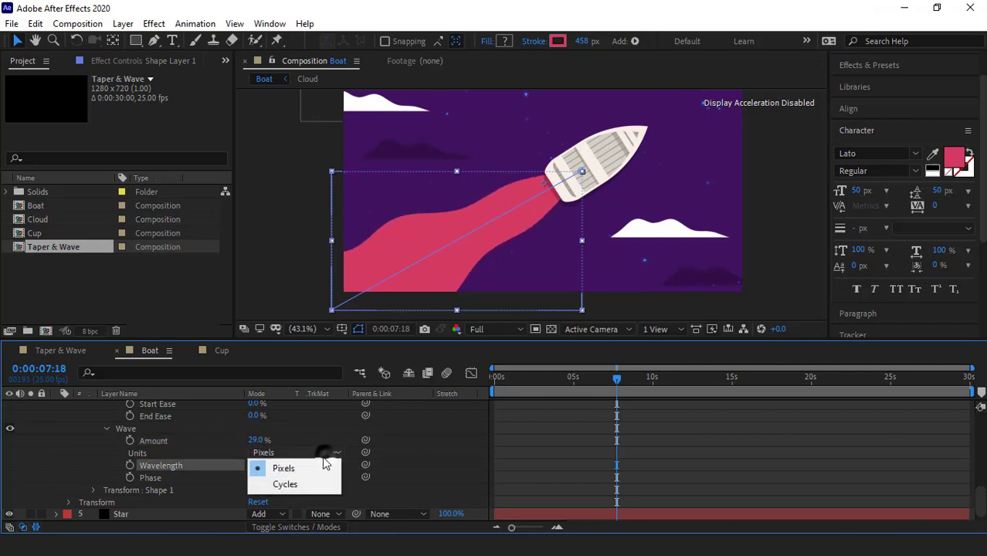
{"action": "left_click", "coordinate": [305, 485]}
{"action": "left_click", "coordinate": [257, 465]}
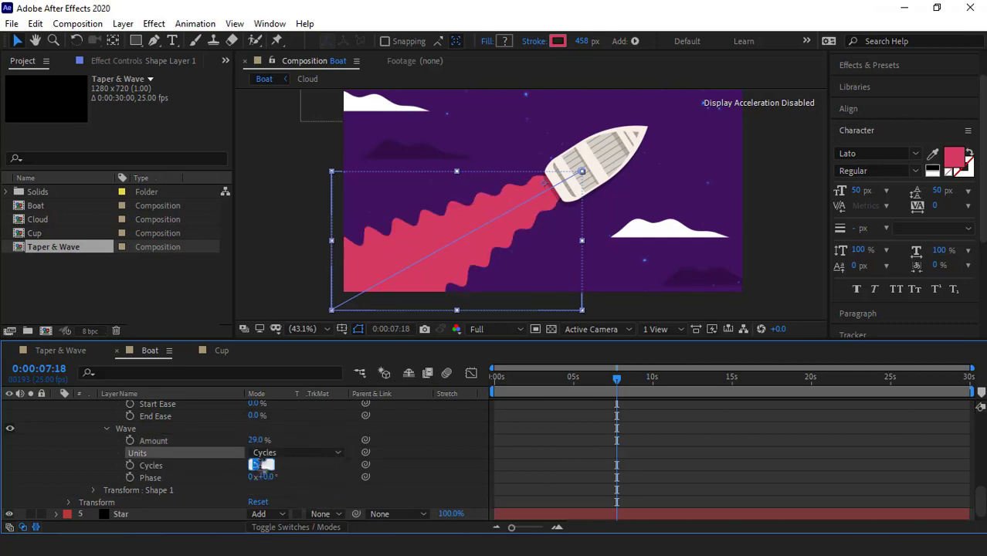
{"action": "type", "text": "3"}
{"action": "key", "text": "Return"}
{"action": "key", "text": "space"}
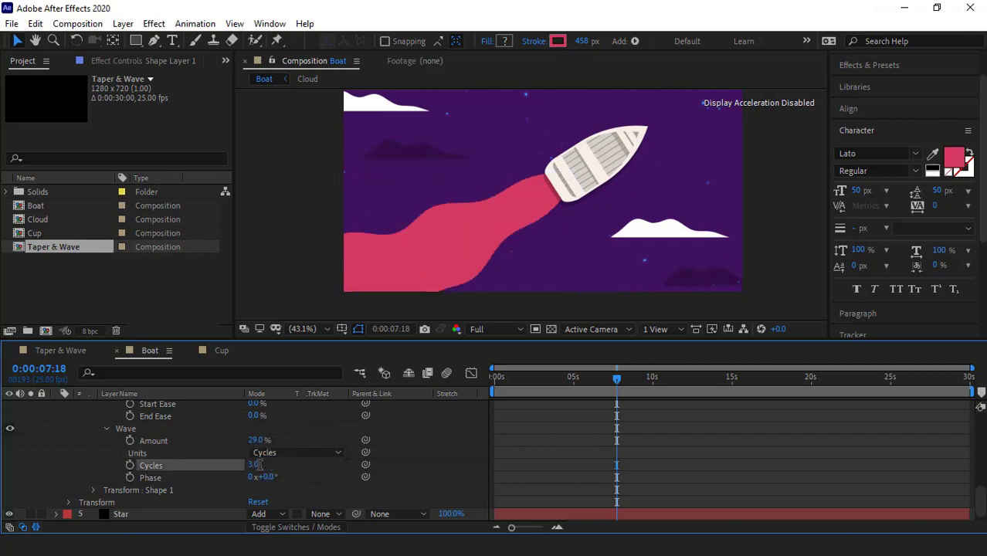
{"action": "key", "text": "space"}
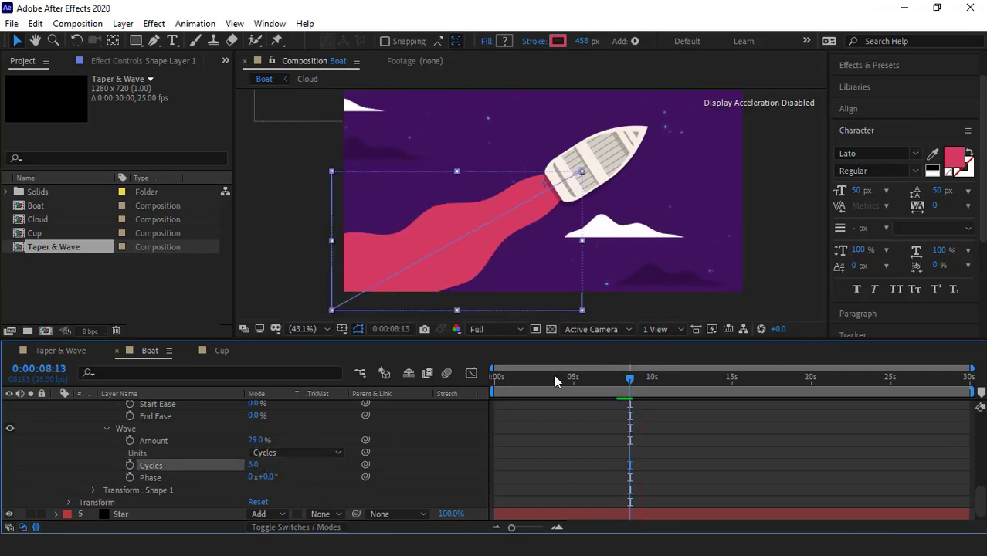
Add the expression time*-100 to the wave's Phase and preview the moving wake.
{"action": "left_click", "coordinate": [130, 477], "text": "alt"}
{"action": "type", "text": "ti"}
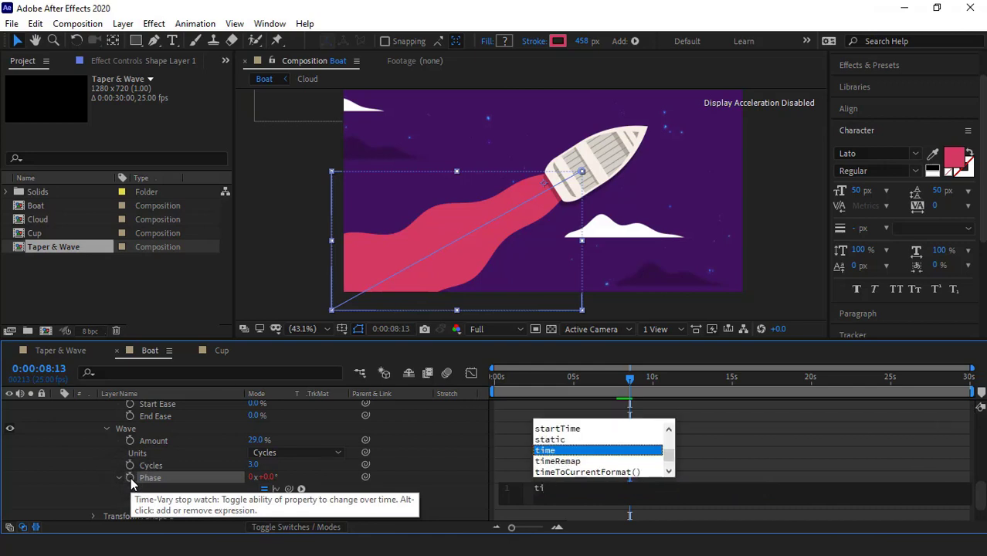
{"action": "type", "text": "me*"}
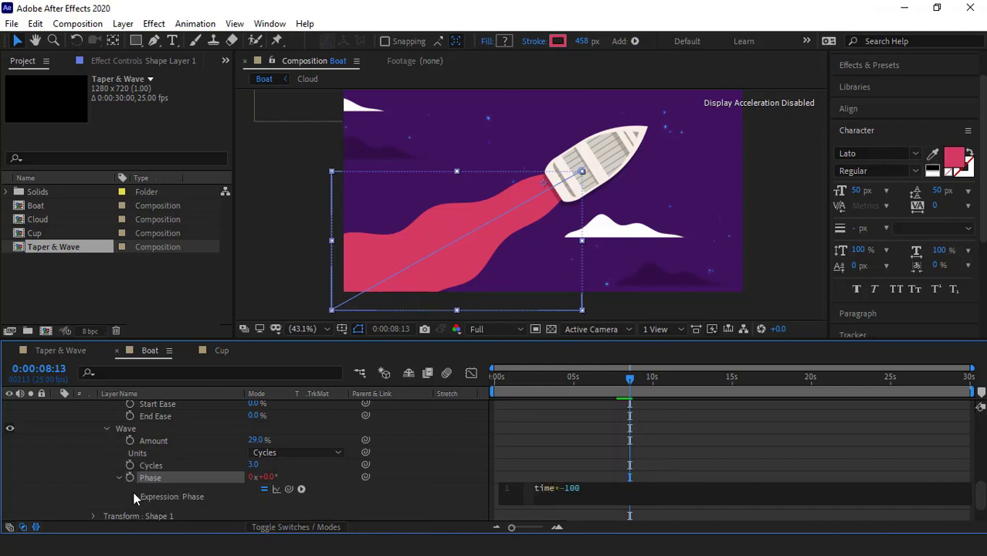
{"action": "left_click", "coordinate": [92, 459]}
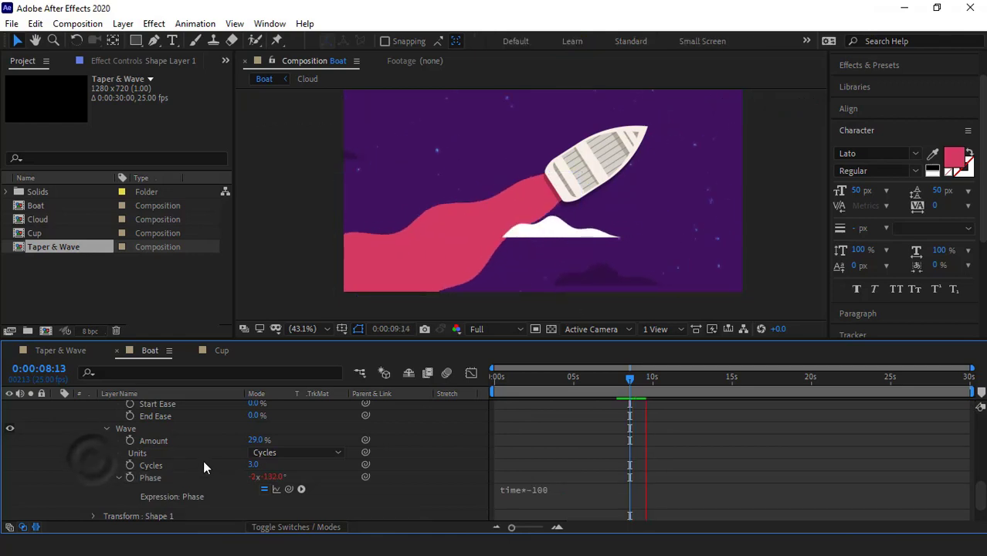
{"action": "left_click", "coordinate": [618, 377]}
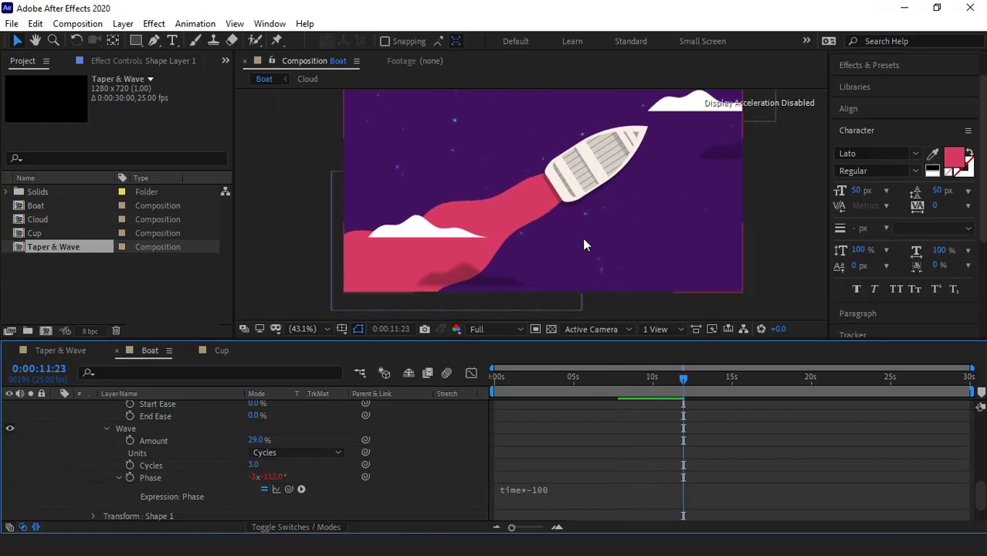
{"action": "left_click", "coordinate": [670, 379]}
Set the taper's Start Width to 22.2% and preview the animation again.
{"action": "scroll", "coordinate": [225, 495], "scroll_direction": "up", "scroll_amount": 4}
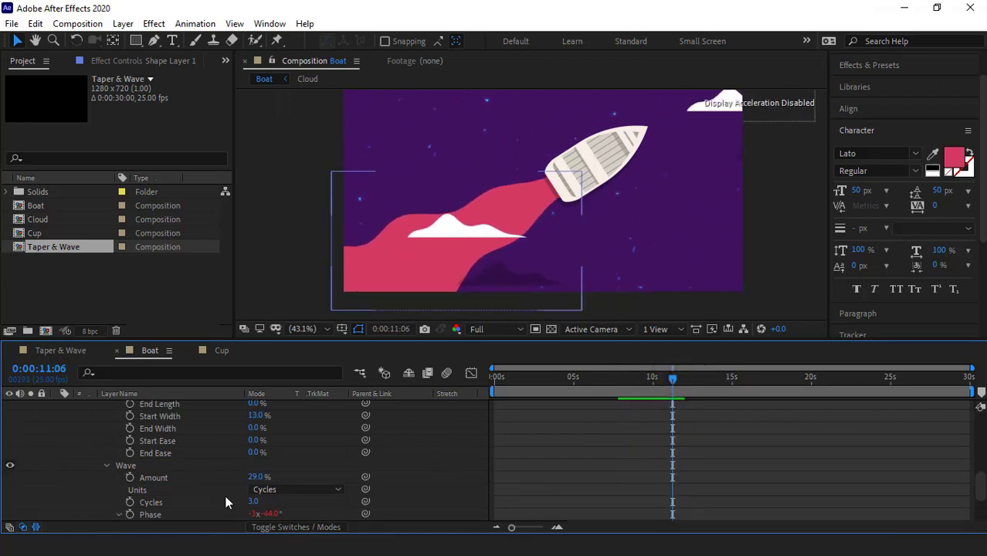
{"action": "left_click_drag", "start_coordinate": [257, 453], "coordinate": [323, 453]}
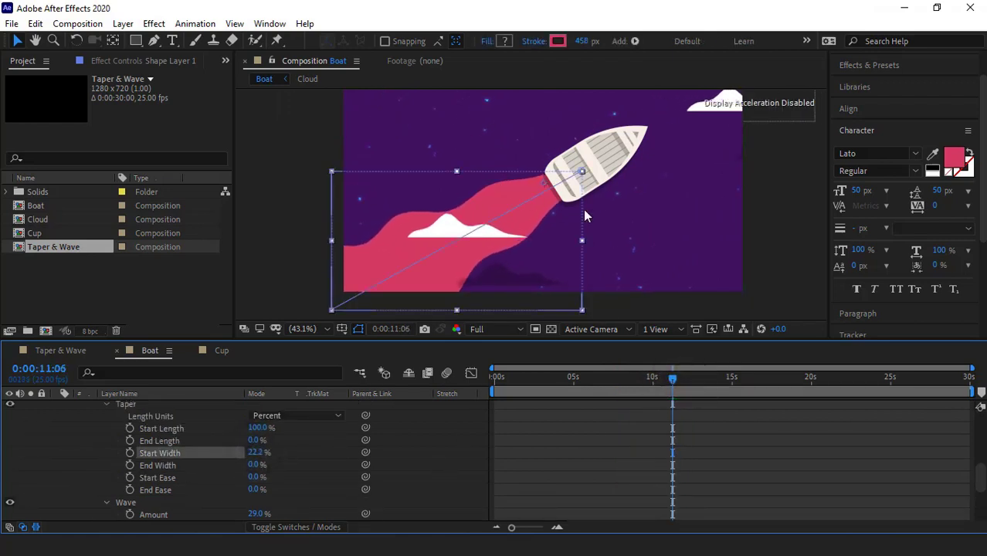
{"action": "left_click", "coordinate": [93, 460]}
{"action": "key", "text": "space"}
{"action": "key", "text": "space"}
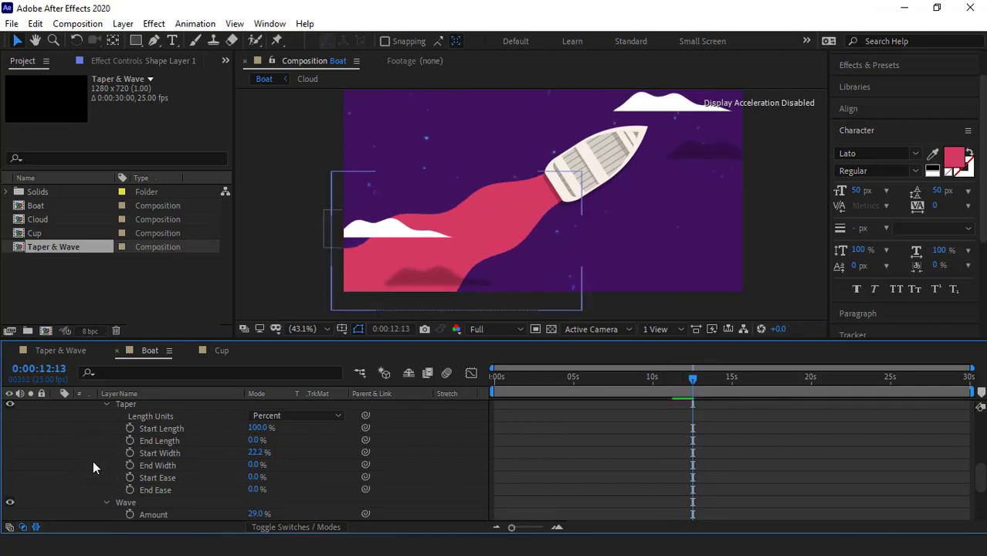
Collapse the stroke properties of Shape 1 in Shape Layer 1 and duplicate that shape group.
{"action": "scroll", "coordinate": [96, 463], "scroll_direction": "up", "scroll_amount": 2}
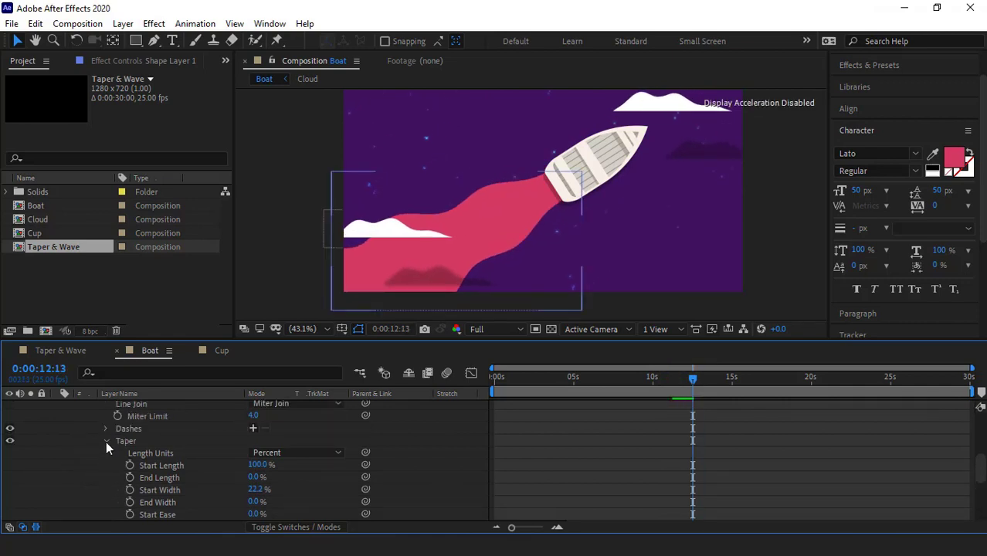
{"action": "left_click", "coordinate": [106, 440]}
{"action": "scroll", "coordinate": [97, 474], "scroll_direction": "up", "scroll_amount": 3}
{"action": "scroll", "coordinate": [96, 463], "scroll_direction": "up", "scroll_amount": 3}
{"action": "left_click", "coordinate": [96, 438]}
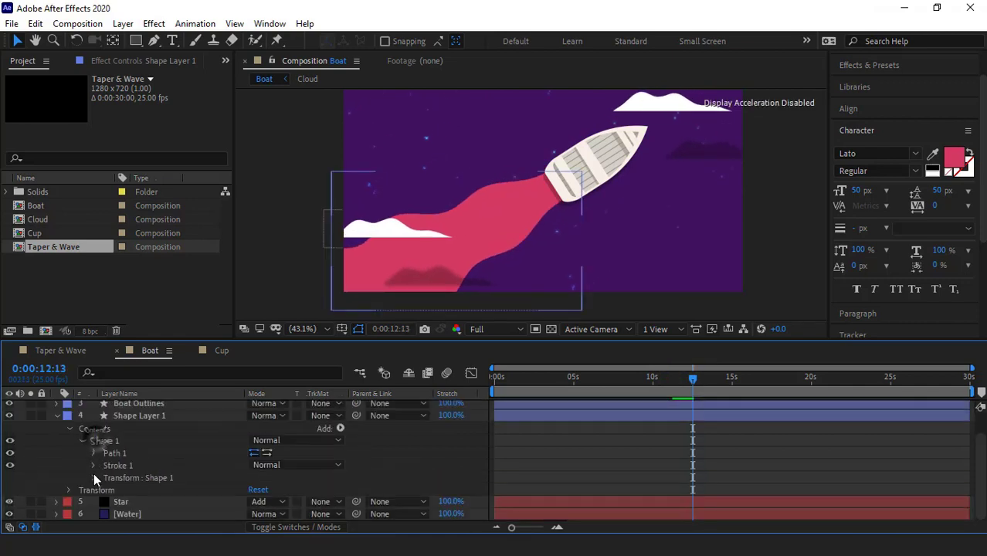
{"action": "left_click", "coordinate": [80, 436]}
{"action": "left_click", "coordinate": [115, 471]}
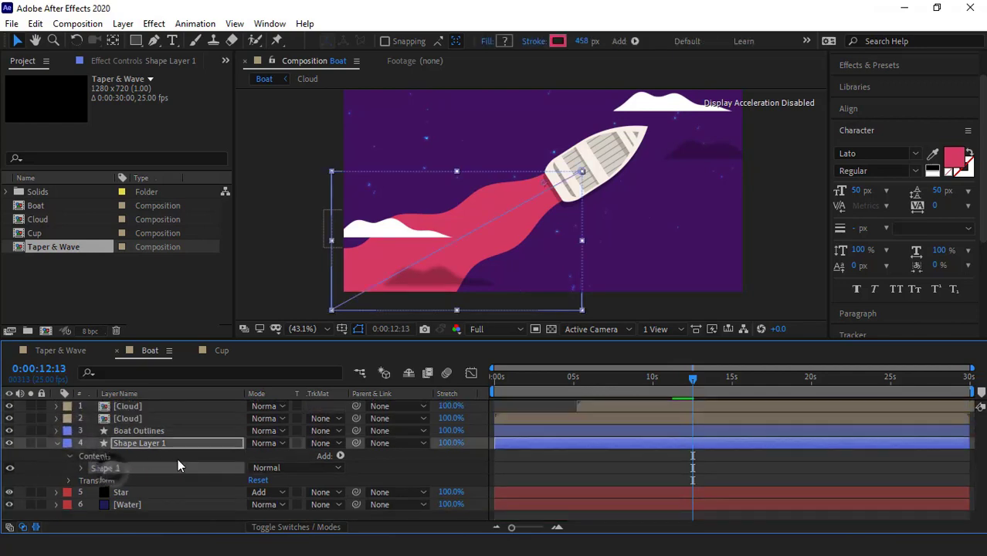
{"action": "key", "text": "ctrl+d"}
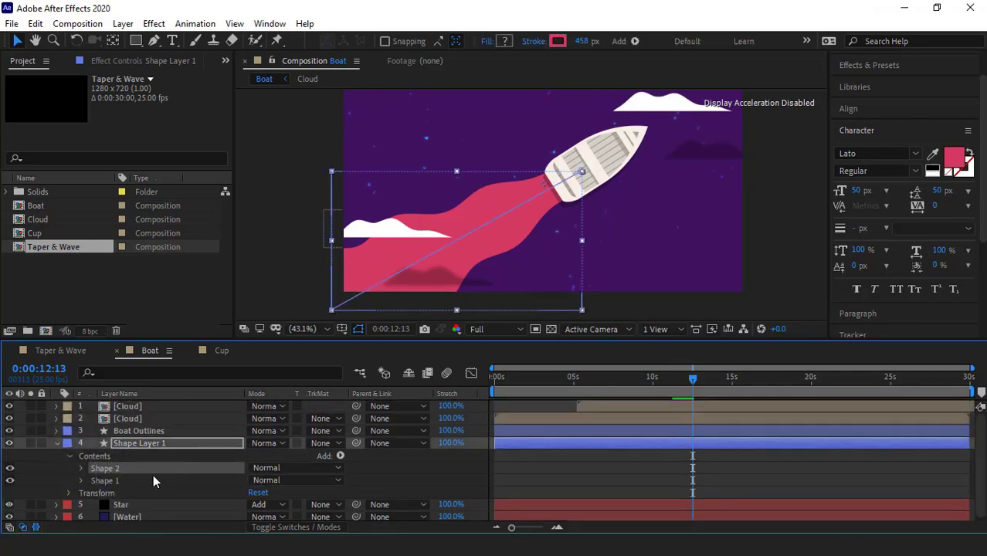
Change the stroke color of Shape 2 to the lighter pink E44870.
{"action": "left_click", "coordinate": [78, 467]}
{"action": "scroll", "coordinate": [87, 462], "scroll_direction": "down", "scroll_amount": 1}
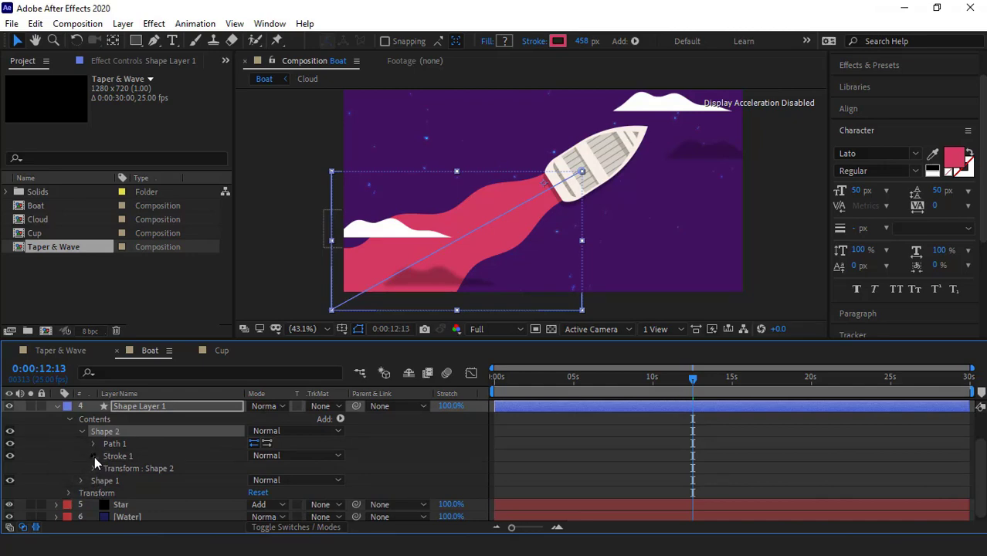
{"action": "left_click", "coordinate": [94, 457]}
{"action": "scroll", "coordinate": [116, 466], "scroll_direction": "down", "scroll_amount": 2}
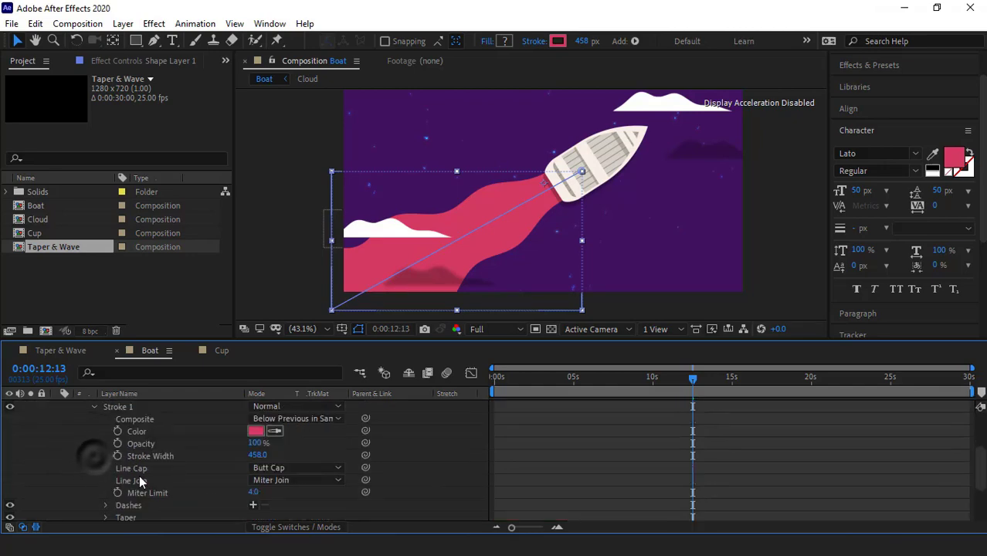
{"action": "left_click", "coordinate": [255, 432]}
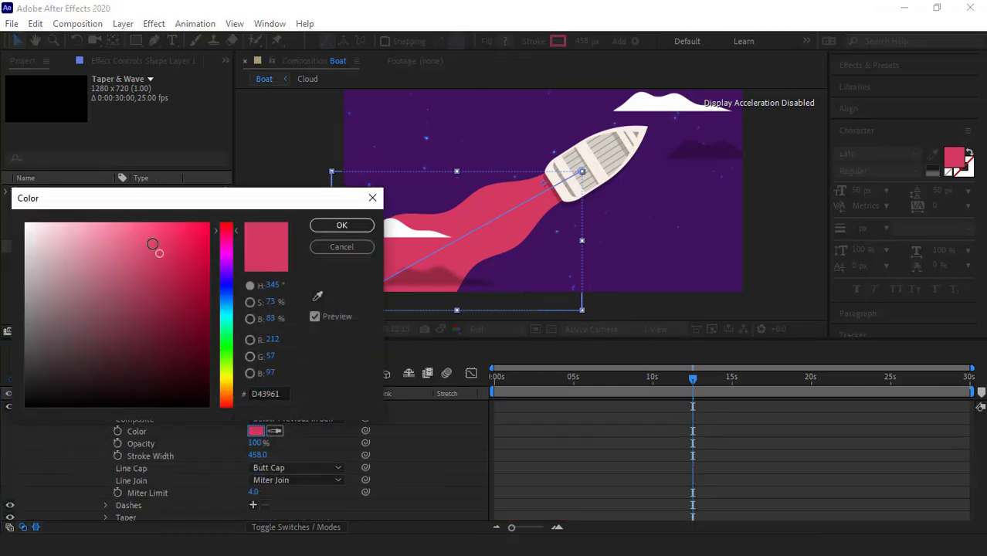
{"action": "left_click_drag", "start_coordinate": [158, 252], "coordinate": [147, 232]}
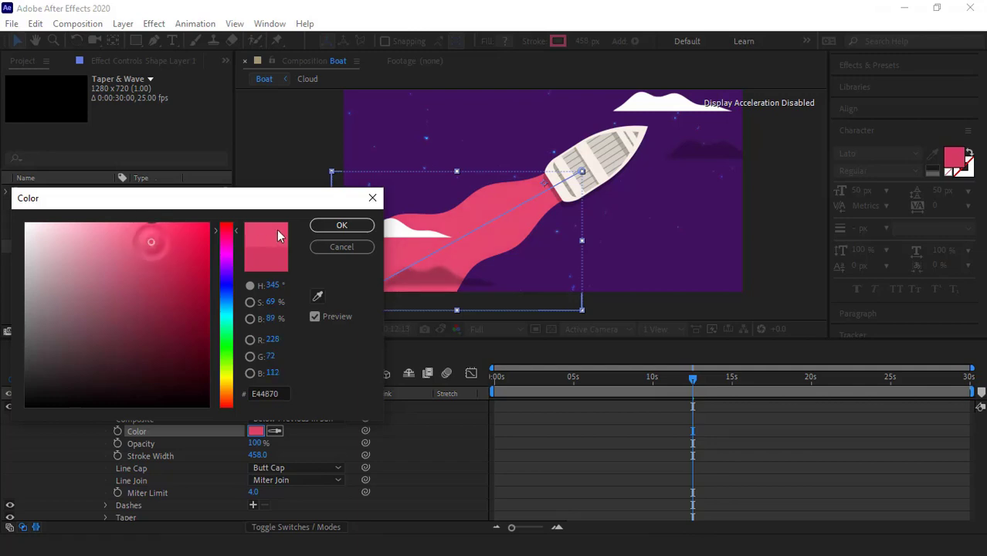
{"action": "left_click", "coordinate": [342, 225]}
Move Shape 2 below Shape 1 in the layer contents and increase its Stroke Width to 628.
{"action": "scroll", "coordinate": [352, 435], "scroll_direction": "up", "scroll_amount": 1}
{"action": "scroll", "coordinate": [205, 472], "scroll_direction": "up", "scroll_amount": 1}
{"action": "left_click", "coordinate": [82, 456]}
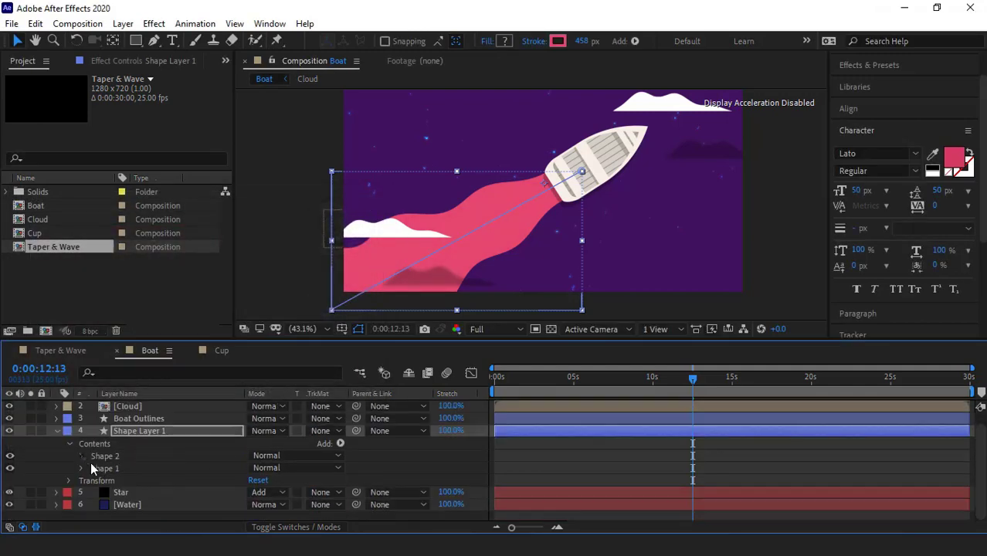
{"action": "left_click_drag", "start_coordinate": [104, 465], "coordinate": [116, 485]}
{"action": "left_click", "coordinate": [81, 476]}
{"action": "scroll", "coordinate": [154, 475], "scroll_direction": "down", "scroll_amount": 2}
{"action": "left_click_drag", "start_coordinate": [257, 480], "coordinate": [375, 480]}
Fine-tune the pink stroke color of Shape 2 against the darker wake above it.
{"action": "left_click", "coordinate": [256, 455]}
{"action": "left_click", "coordinate": [135, 240]}
{"action": "left_click_drag", "start_coordinate": [135, 240], "coordinate": [150, 242]}
{"action": "left_click", "coordinate": [340, 226]}
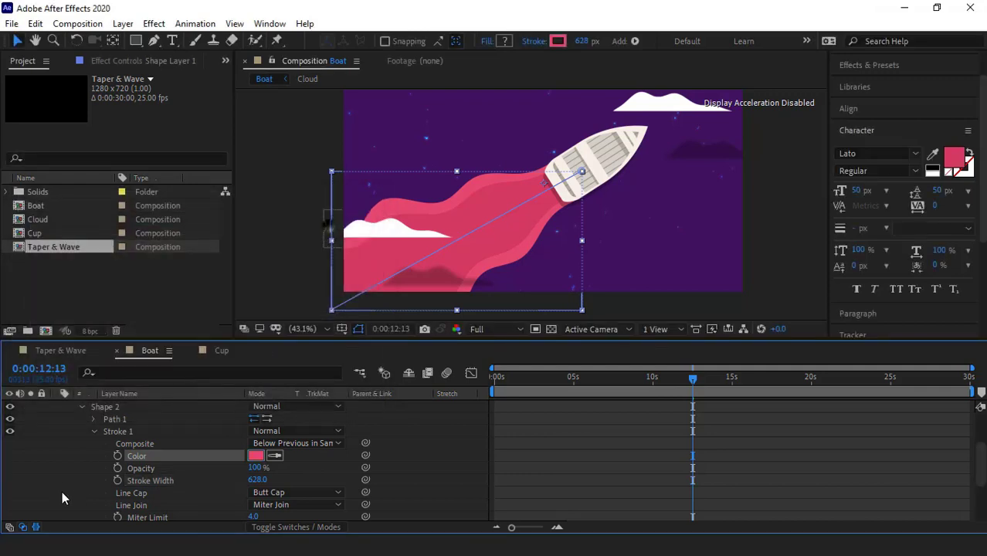
Duplicate Shape 2 and place the copy above Shape 1 at the top of the layer contents.
{"action": "scroll", "coordinate": [139, 481], "scroll_direction": "up", "scroll_amount": 1}
{"action": "left_click", "coordinate": [83, 443]}
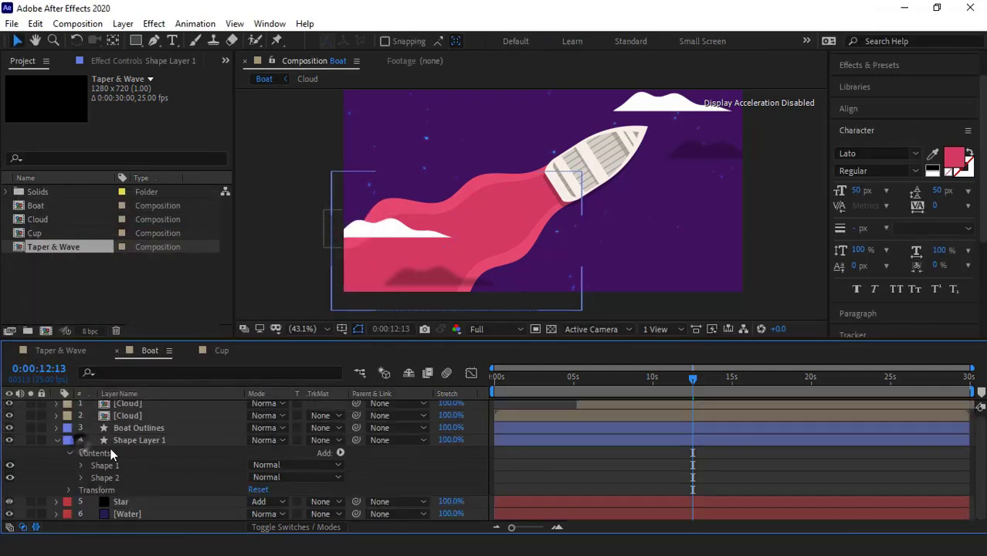
{"action": "left_click", "coordinate": [113, 478]}
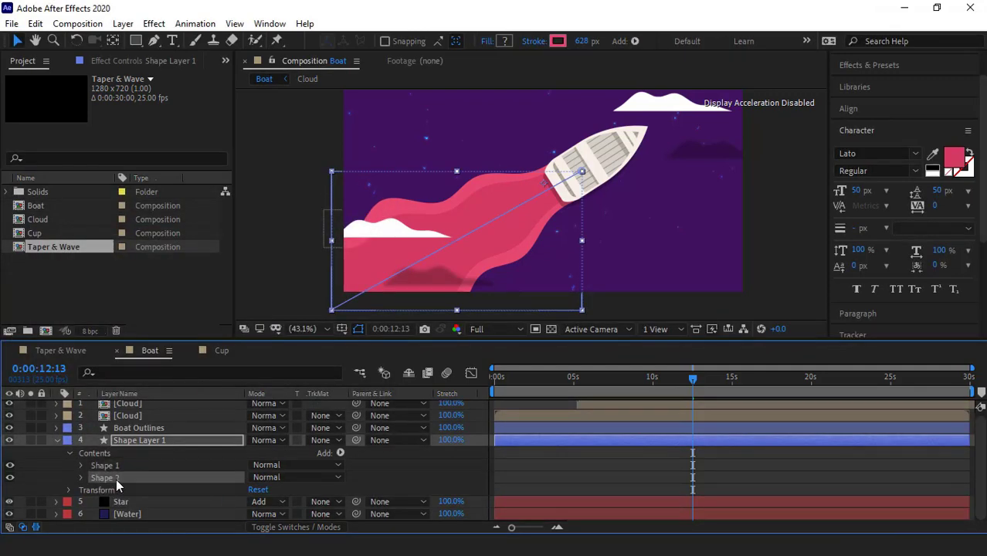
{"action": "key", "text": "ctrl+d"}
{"action": "left_click_drag", "start_coordinate": [114, 480], "coordinate": [116, 460]}
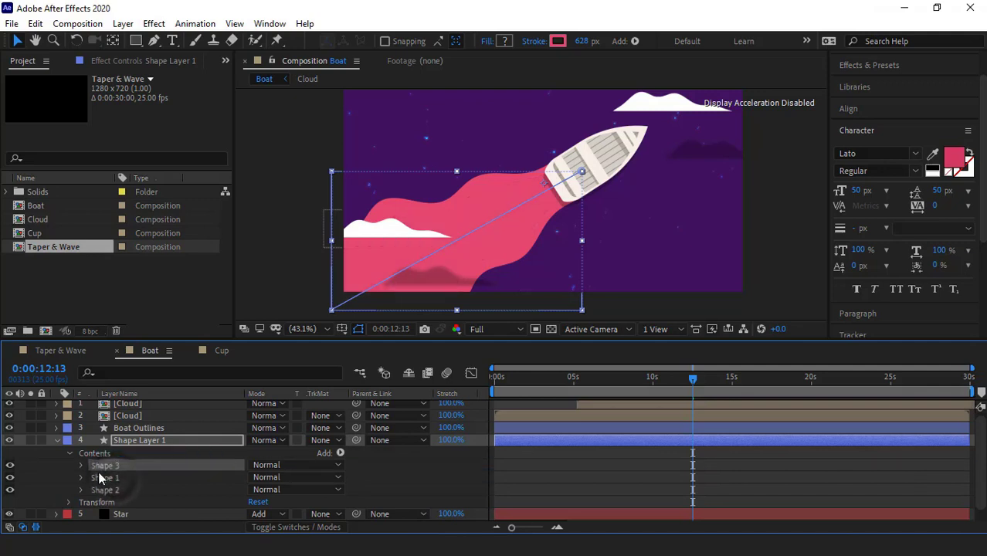
Reduce the Stroke Width of Shape 3 to 31 to make a thin highlight inside the wake.
{"action": "left_click", "coordinate": [80, 466]}
{"action": "left_click", "coordinate": [90, 490]}
{"action": "scroll", "coordinate": [92, 489], "scroll_direction": "down", "scroll_amount": 3}
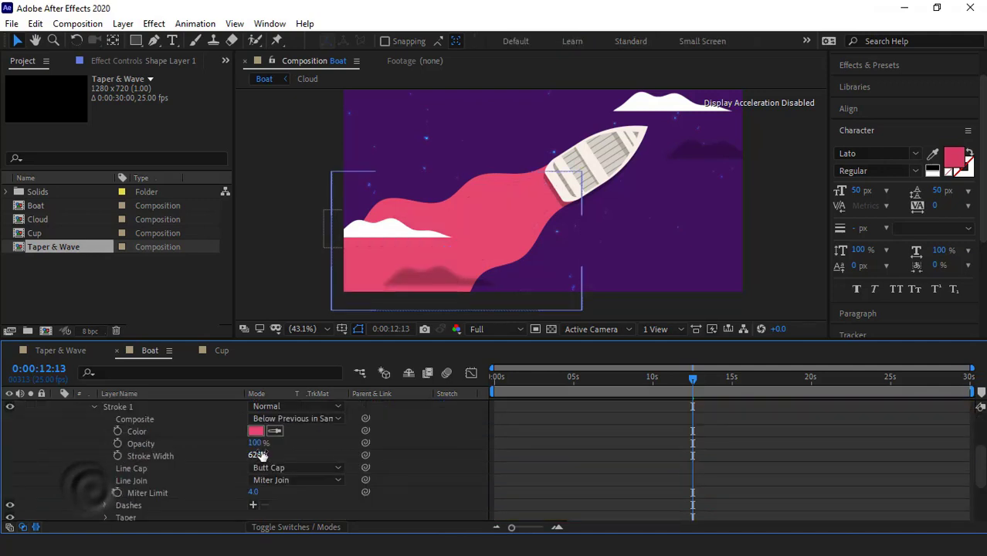
{"action": "left_click", "coordinate": [150, 456]}
{"action": "left_click_drag", "start_coordinate": [258, 456], "coordinate": [240, 455]}
{"action": "left_click_drag", "start_coordinate": [51, 456], "coordinate": [78, 456]}
Expand the Wave properties of Shape 3's stroke and set Cycles to 5.
{"action": "scroll", "coordinate": [204, 454], "scroll_direction": "down", "scroll_amount": 5}
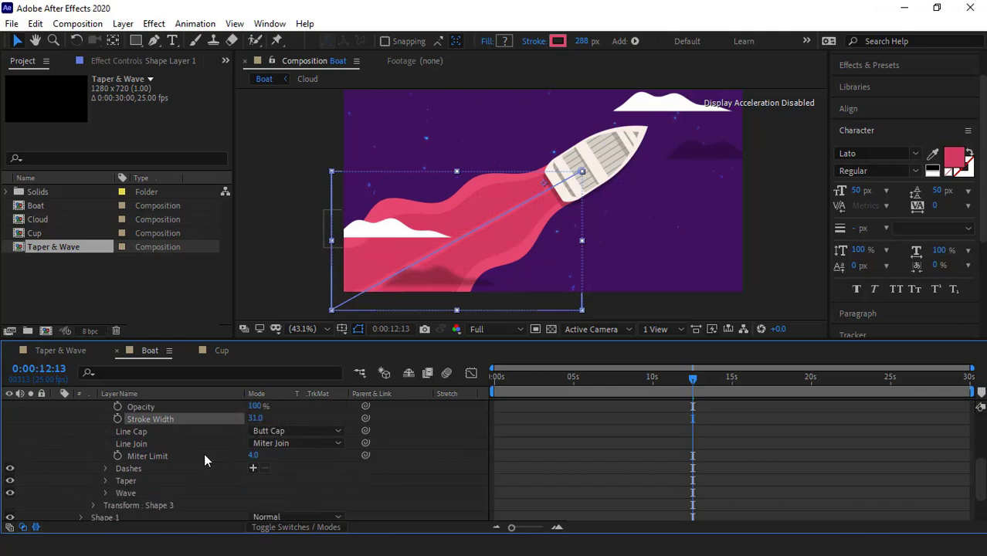
{"action": "left_click", "coordinate": [106, 443]}
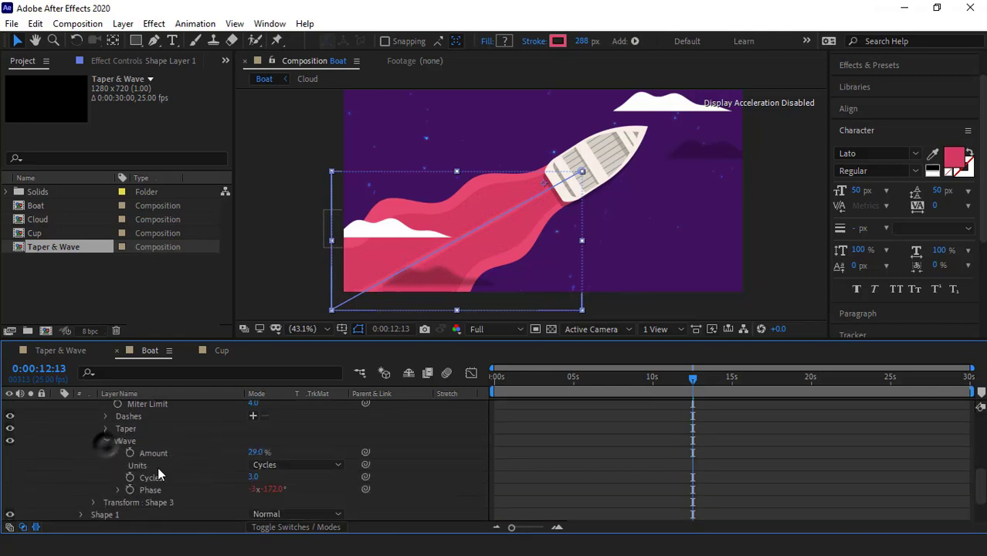
{"action": "left_click", "coordinate": [255, 478]}
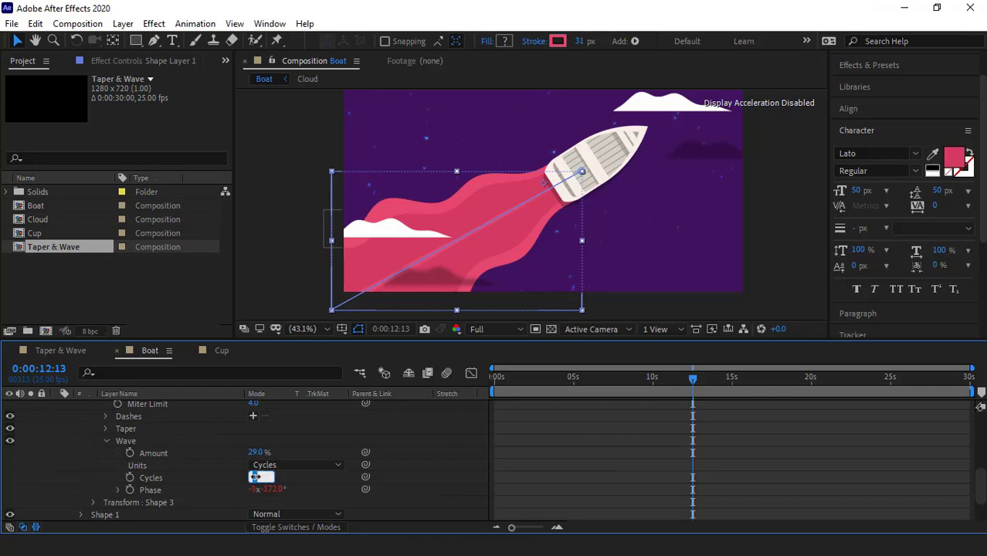
{"action": "key", "text": "Return"}
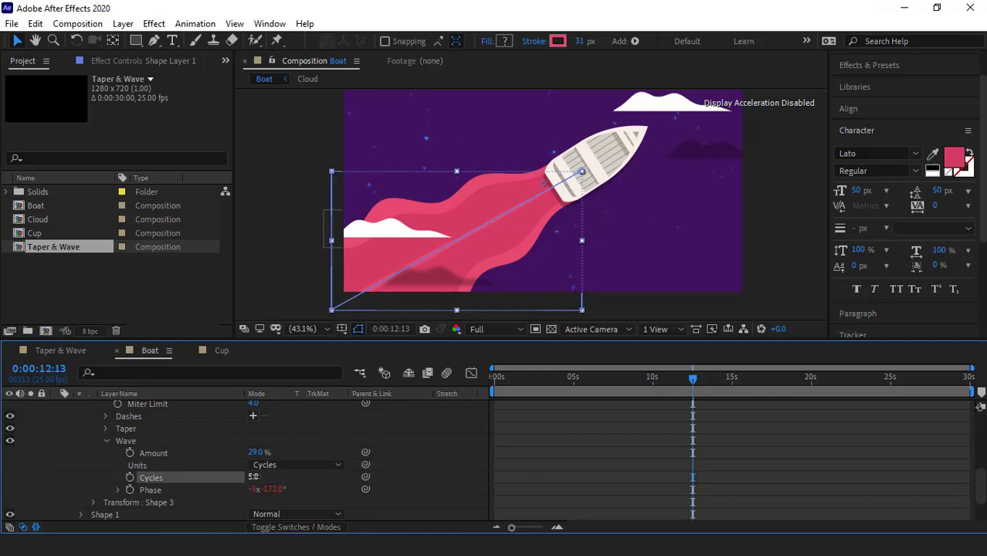
{"action": "left_click", "coordinate": [100, 455]}
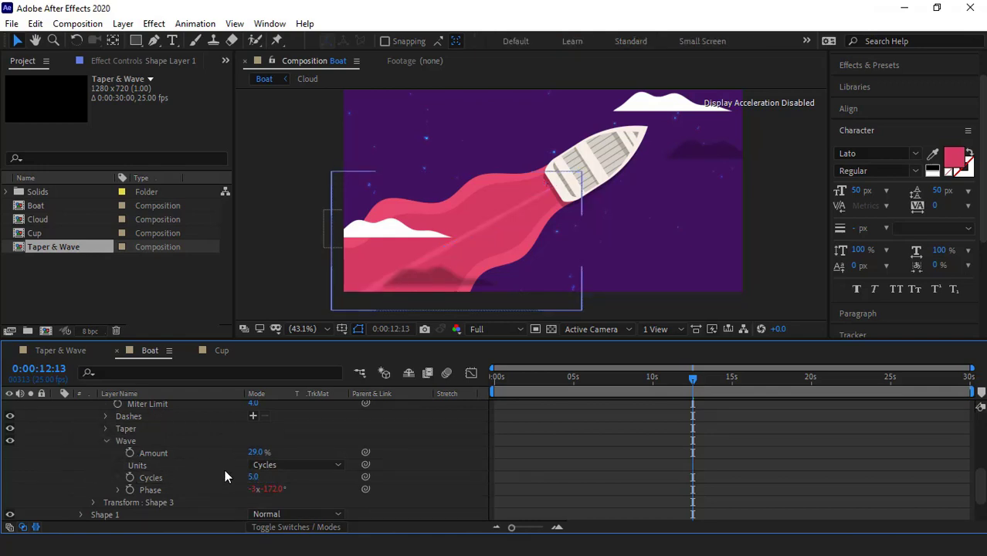
Set the wave Amount of Shape 3 to 100%.
{"action": "left_click", "coordinate": [255, 453]}
{"action": "type", "text": "100"}
{"action": "key", "text": "Return"}
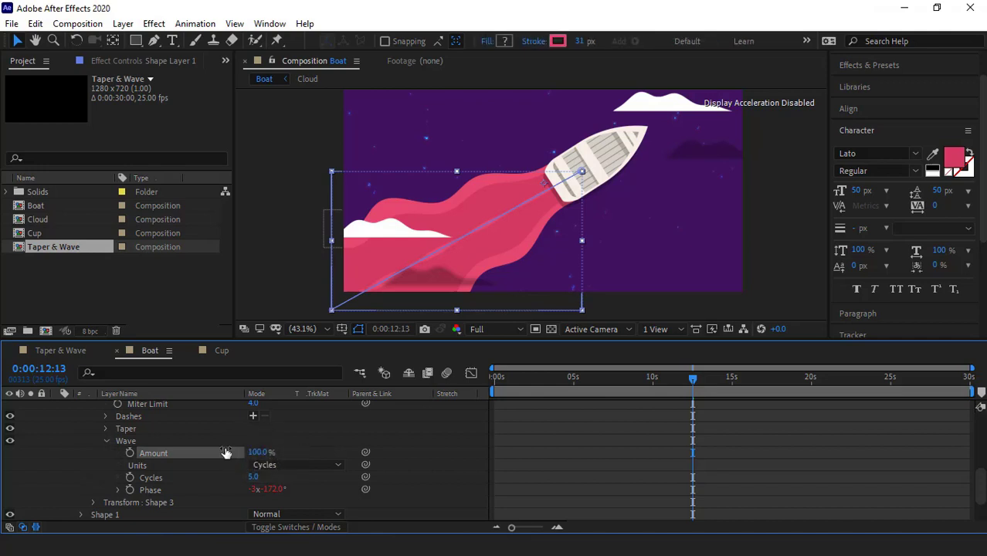
{"action": "left_click", "coordinate": [54, 466]}
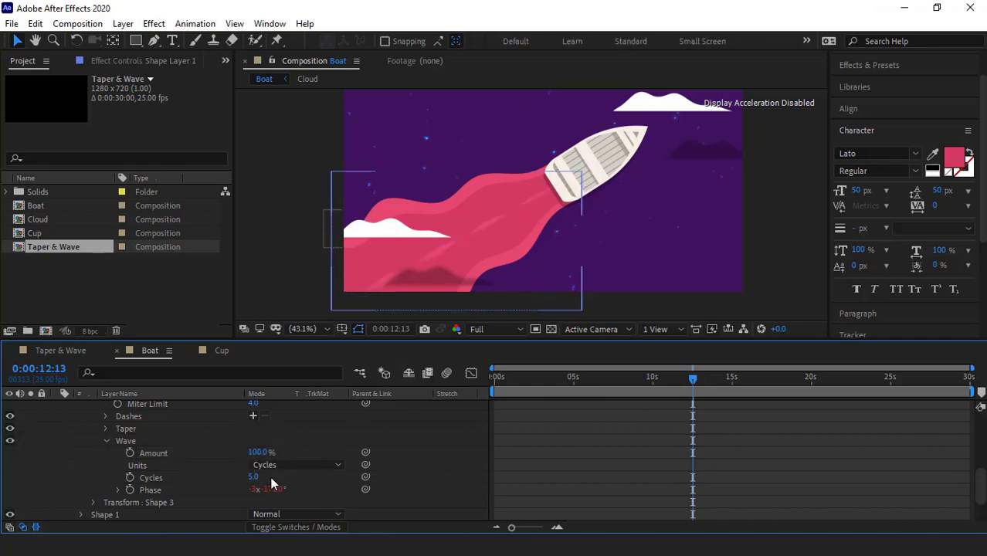
Lower Shape 3's wave Amount to 70% and reduce its Stroke Width to 21.9.
{"action": "left_click_drag", "start_coordinate": [258, 453], "coordinate": [234, 458]}
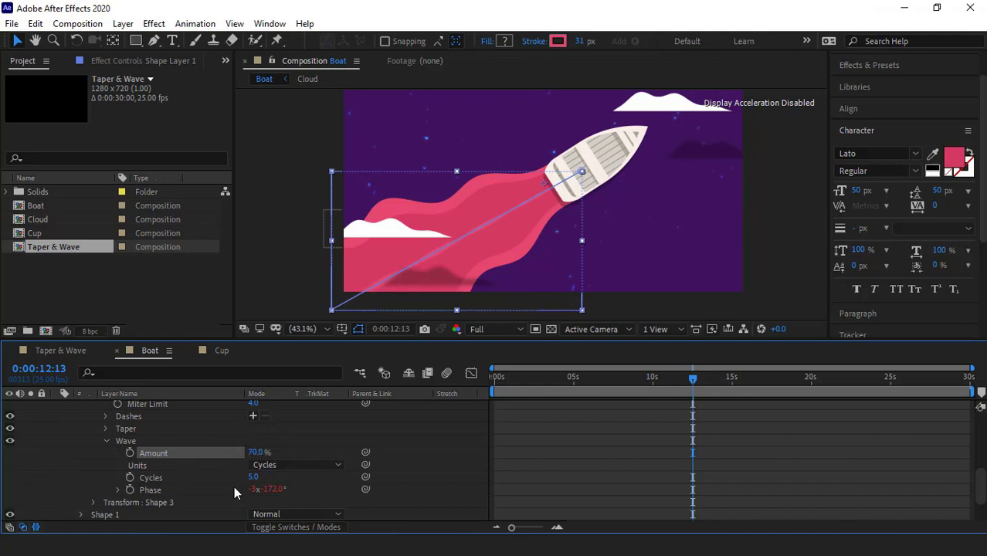
{"action": "scroll", "coordinate": [224, 479], "scroll_direction": "up", "scroll_amount": 5}
{"action": "left_click_drag", "start_coordinate": [255, 477], "coordinate": [195, 481]}
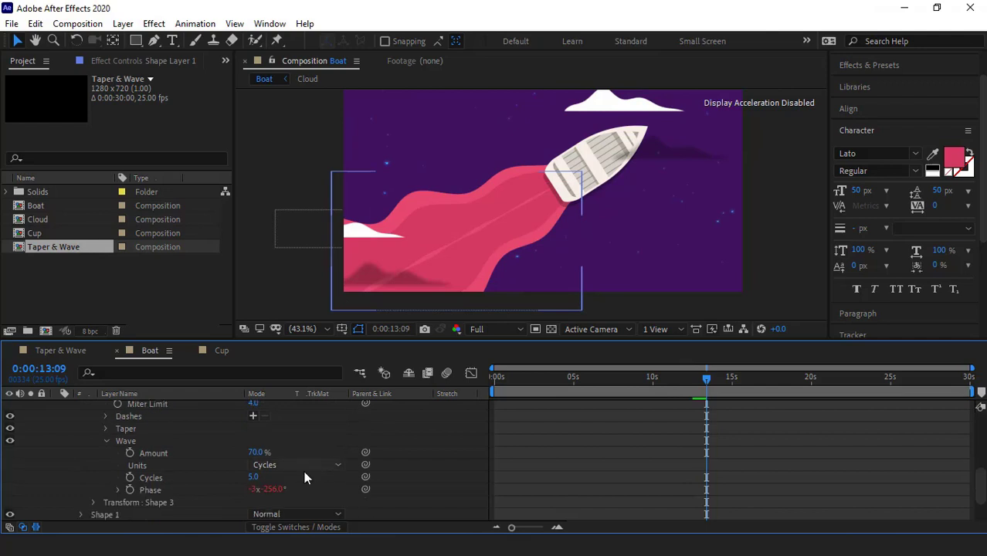
Raise Shape 3's wave Amount to 100% and preview the wake animation from 0:00:13:13.
{"action": "mouse_move", "coordinate": [255, 453]}
{"action": "left_mouse_down"}
{"action": "mouse_move", "coordinate": [245, 456]}
{"action": "mouse_move", "coordinate": [298, 455]}
{"action": "left_mouse_up"}
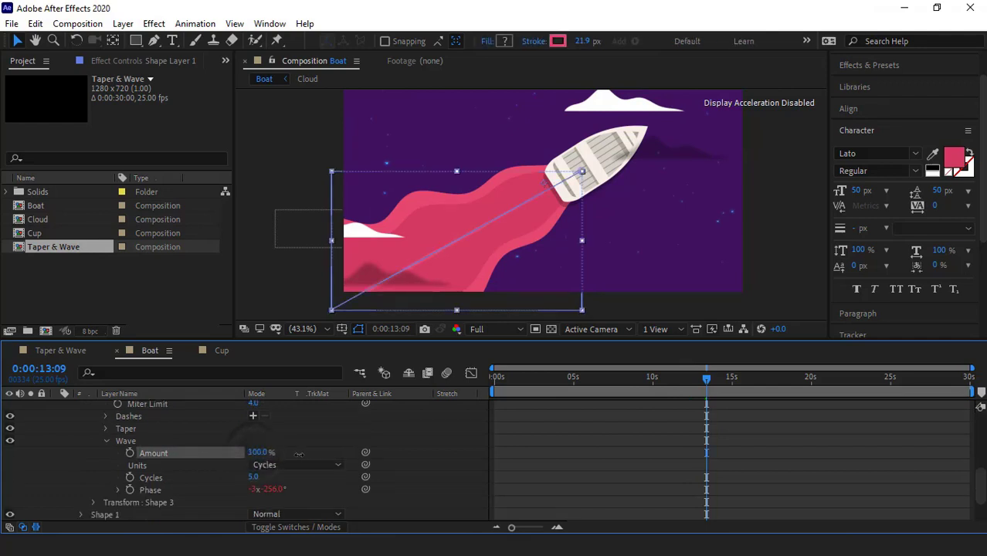
{"action": "left_click", "coordinate": [401, 431]}
{"action": "left_click", "coordinate": [708, 381]}
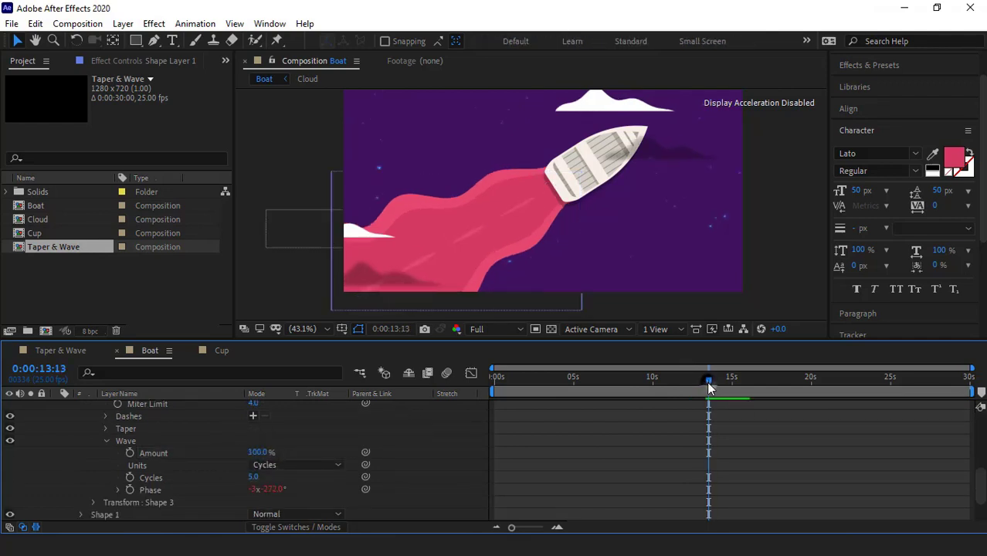
{"action": "key", "text": "space"}
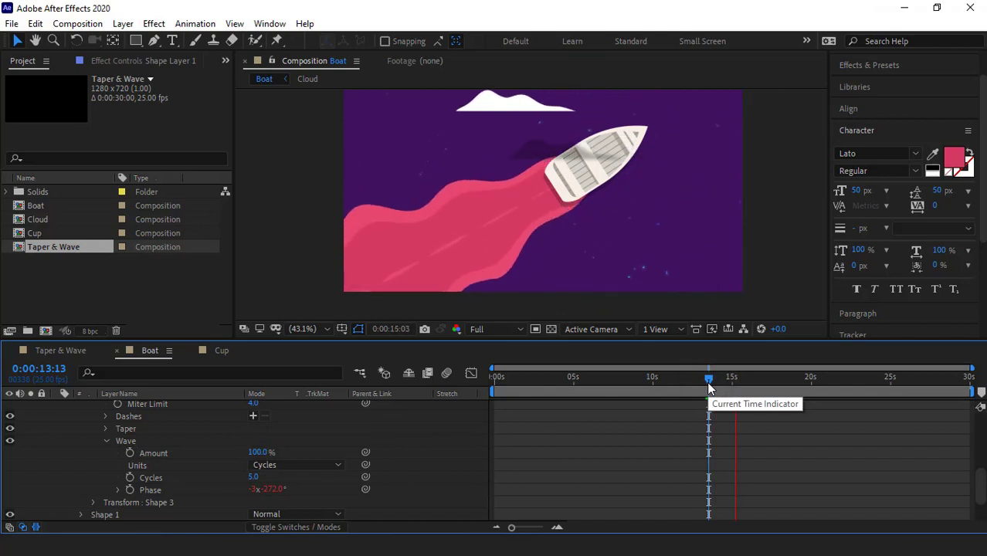
{"action": "key", "text": "space"}
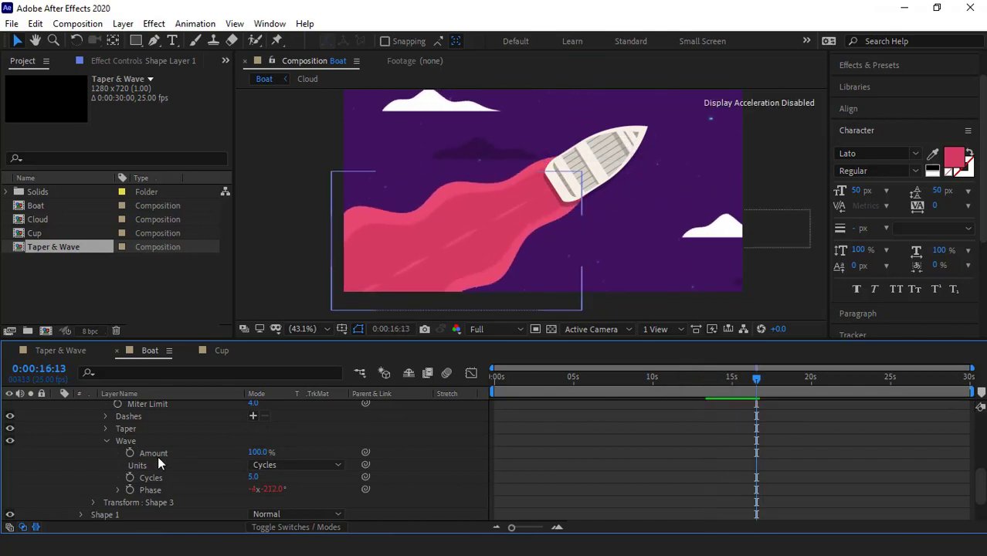
Collapse Shape Layer 1 and rename it Wave.
{"action": "scroll", "coordinate": [140, 465], "scroll_direction": "up", "scroll_amount": 5}
{"action": "left_click", "coordinate": [57, 444]}
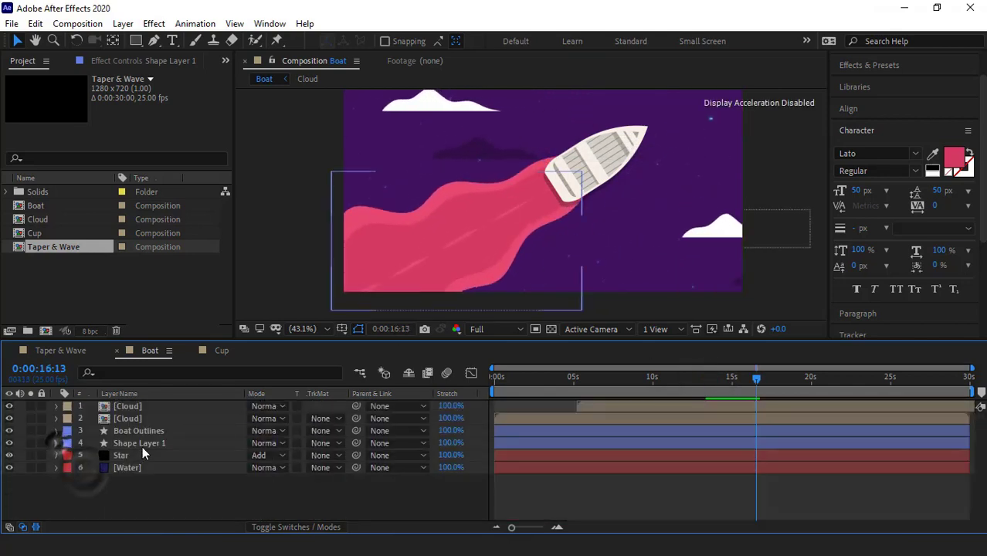
{"action": "left_click", "coordinate": [141, 444]}
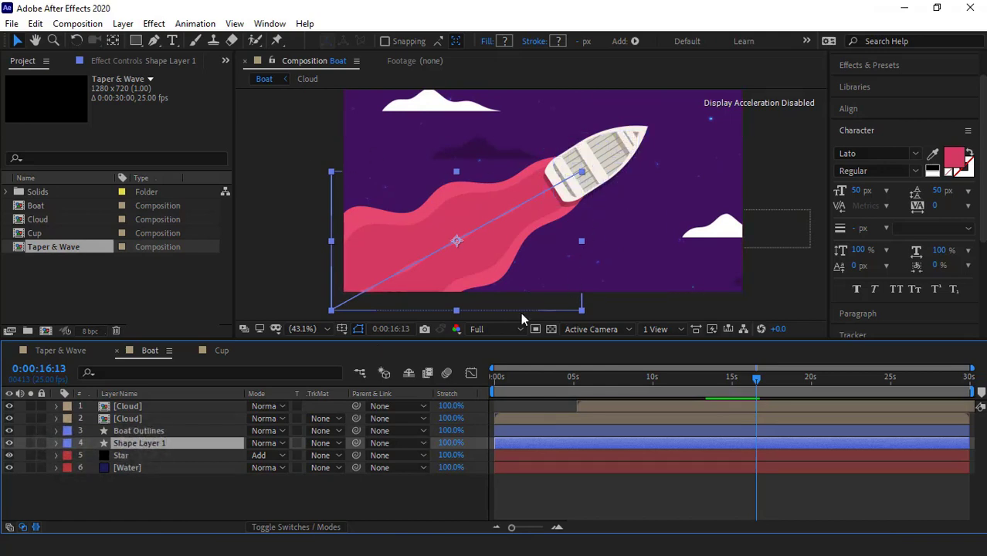
{"action": "left_click", "coordinate": [142, 481]}
{"action": "left_click", "coordinate": [122, 447]}
{"action": "key", "text": "Return"}
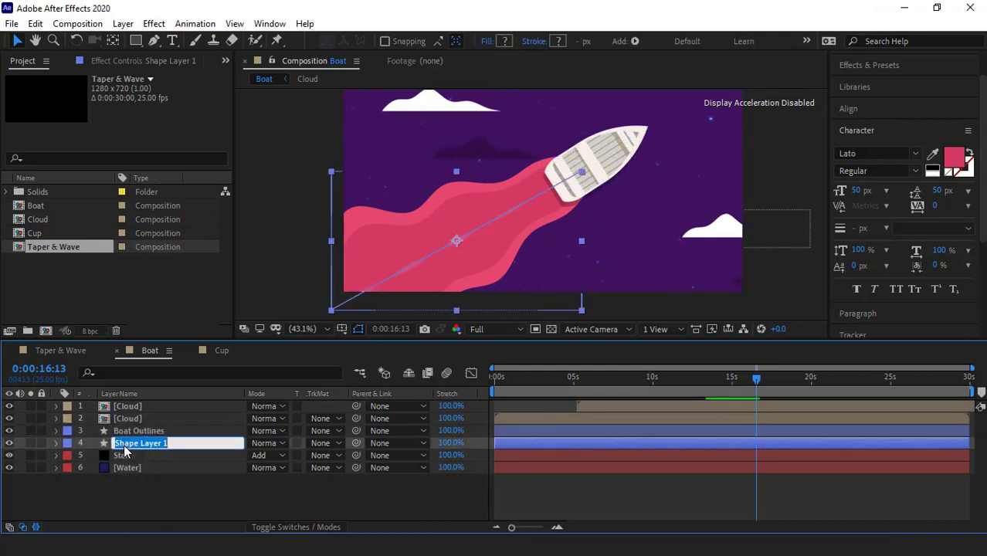
{"action": "type", "text": "Wa"}
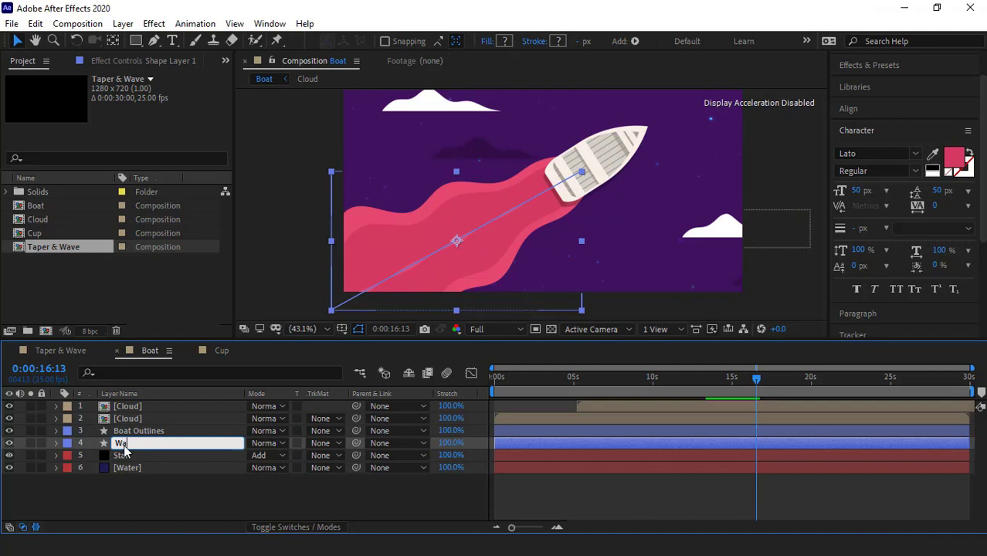
{"action": "type", "text": "ve"}
{"action": "key", "text": "Return"}
Duplicate the Wave layer and delete Shape 3 and Shape 1 from the copy's contents.
{"action": "key", "text": "ctrl+d"}
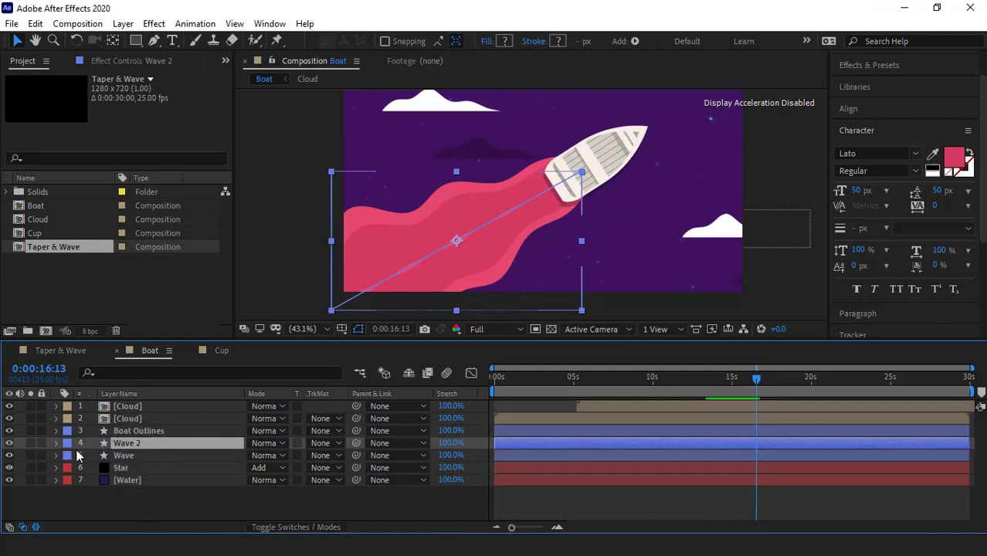
{"action": "left_click", "coordinate": [55, 442]}
{"action": "left_click", "coordinate": [69, 456]}
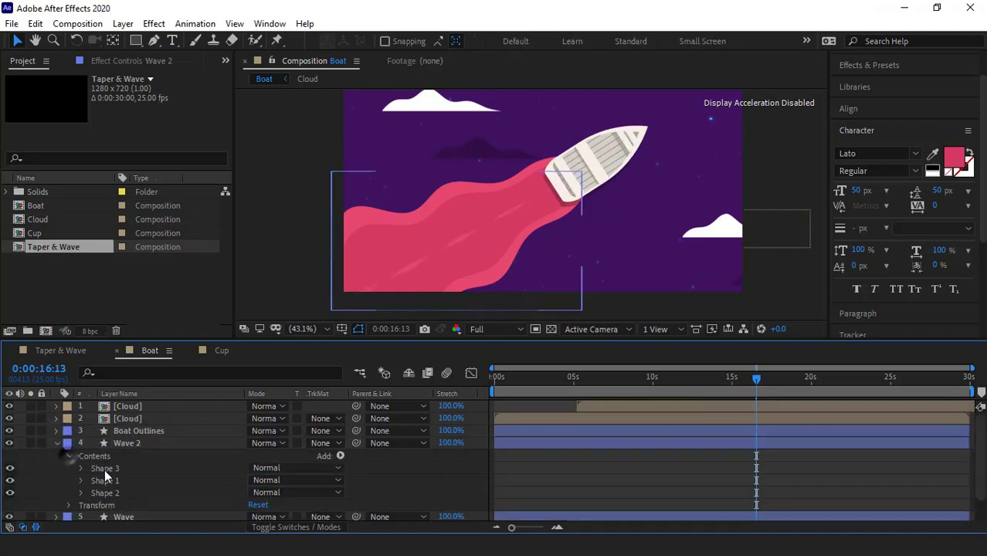
{"action": "left_click", "coordinate": [104, 469]}
{"action": "left_click", "coordinate": [122, 478], "text": "shift"}
{"action": "key", "text": "Delete"}
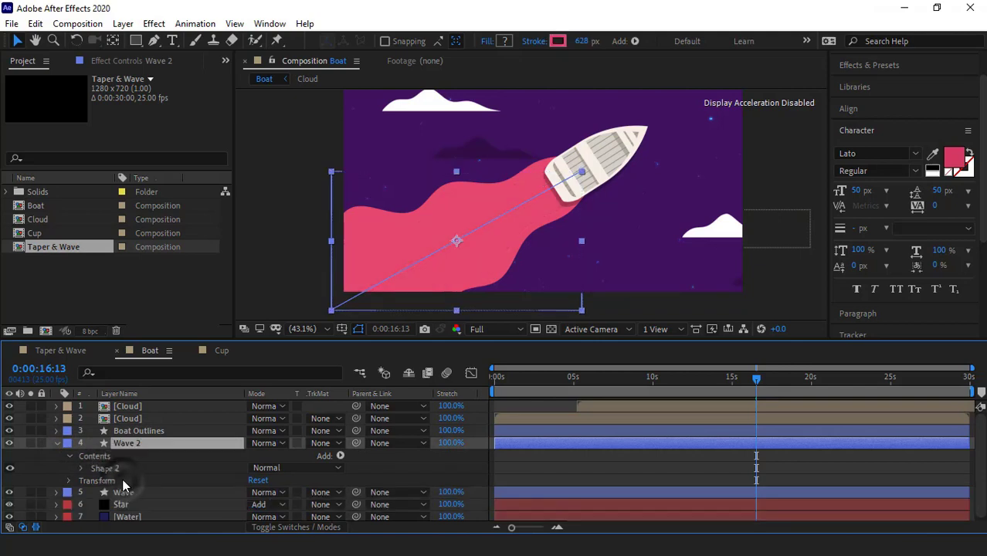
Increase the Stroke Width of Shape 2 in the Wave 2 layer to 1087.
{"action": "left_click", "coordinate": [80, 468]}
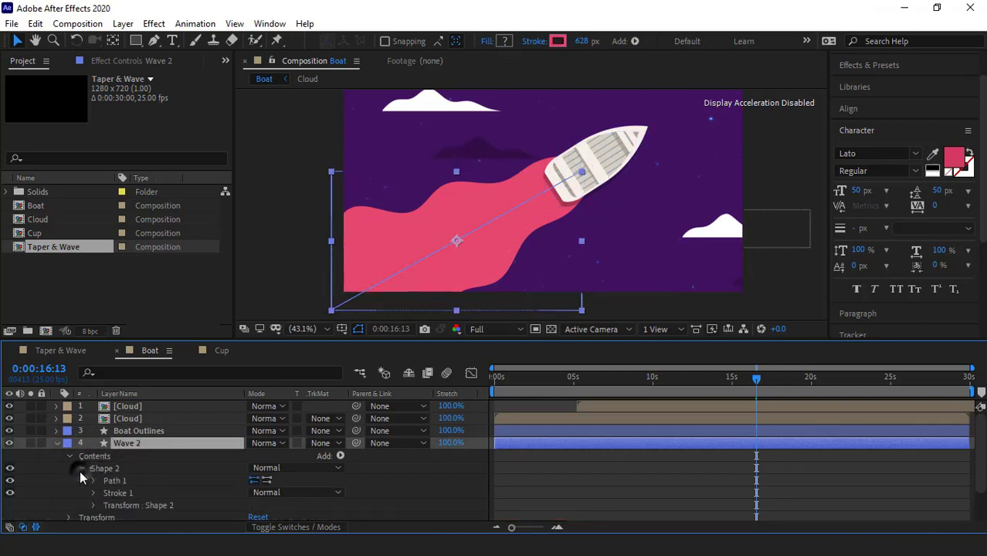
{"action": "left_click", "coordinate": [93, 493]}
{"action": "scroll", "coordinate": [94, 492], "scroll_direction": "down", "scroll_amount": 3}
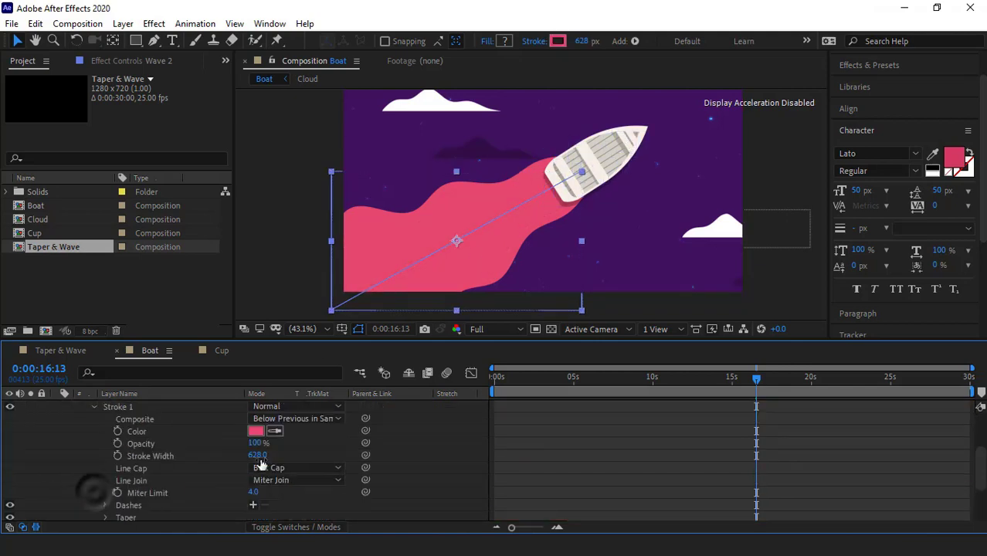
{"action": "left_click_drag", "start_coordinate": [258, 455], "coordinate": [594, 455]}
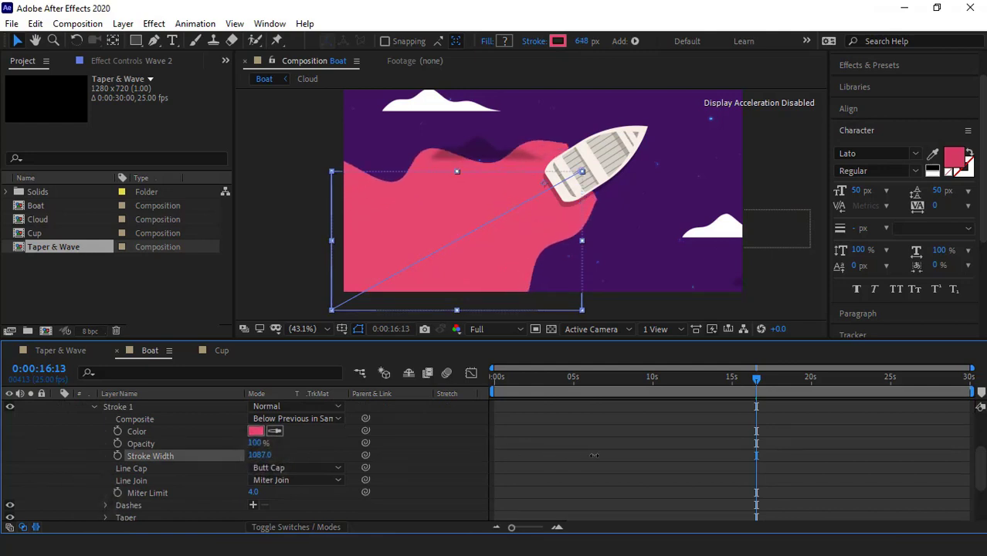
Set Wave 2's Taper Start Width to 13.7% and preview the animation from the beginning of the timeline.
{"action": "scroll", "coordinate": [198, 497], "scroll_direction": "down", "scroll_amount": 3}
{"action": "left_click", "coordinate": [107, 429]}
{"action": "mouse_move", "coordinate": [256, 478]}
{"action": "left_mouse_down"}
{"action": "mouse_move", "coordinate": [202, 477]}
{"action": "mouse_move", "coordinate": [239, 477]}
{"action": "left_mouse_up"}
{"action": "left_click", "coordinate": [497, 382]}
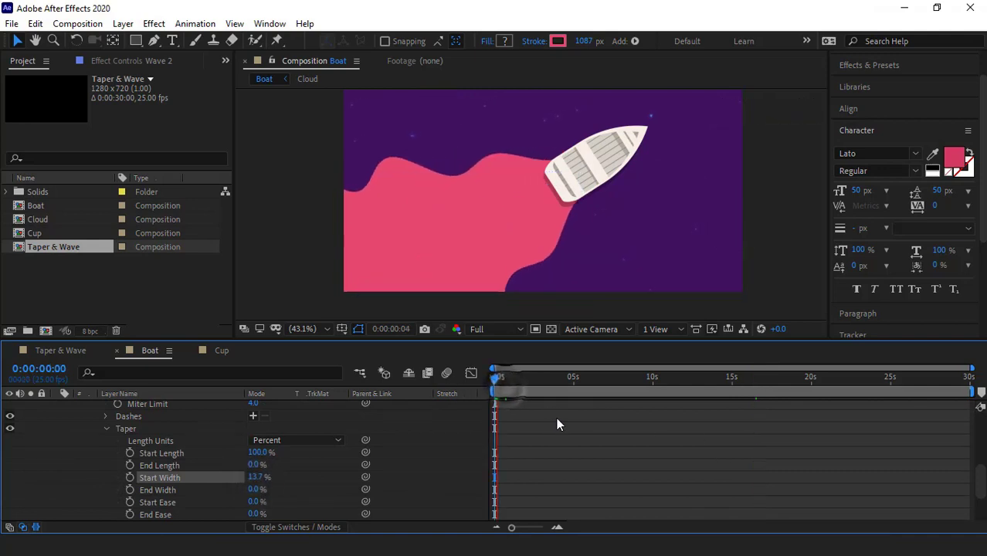
{"action": "key", "text": "space"}
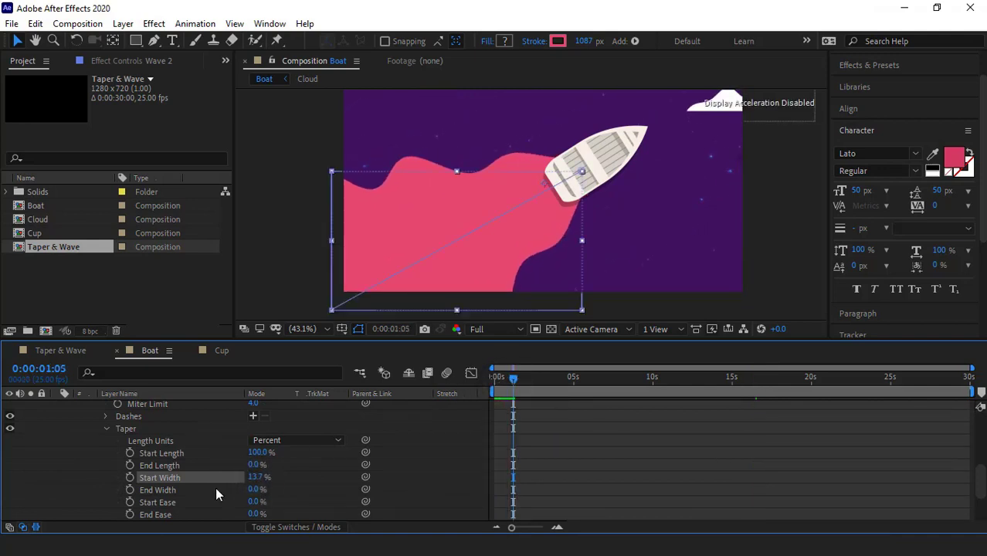
Collapse the Wave 2 layer, rename it Wave Line, and duplicate it.
{"action": "scroll", "coordinate": [161, 475], "scroll_direction": "up", "scroll_amount": 4}
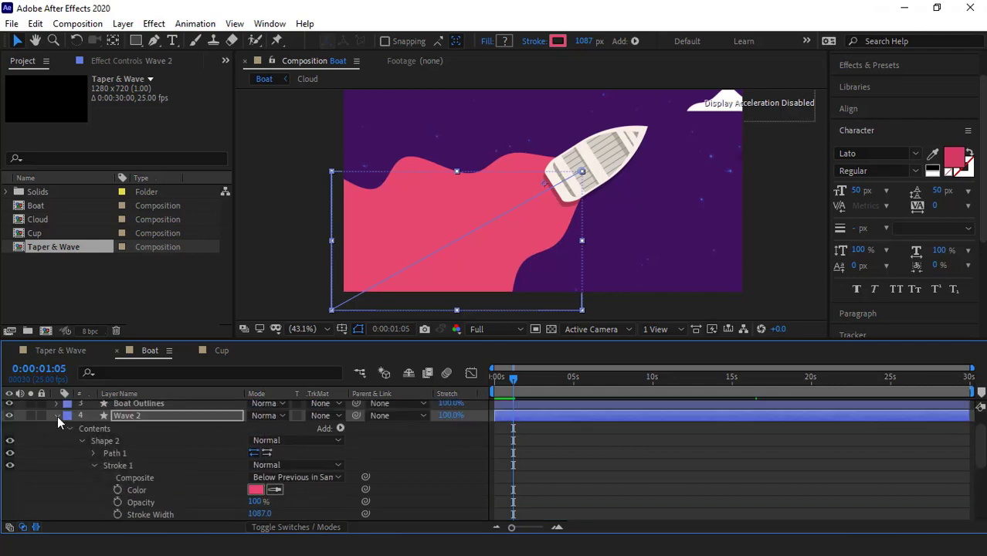
{"action": "left_click", "coordinate": [58, 416]}
{"action": "key", "text": "Return"}
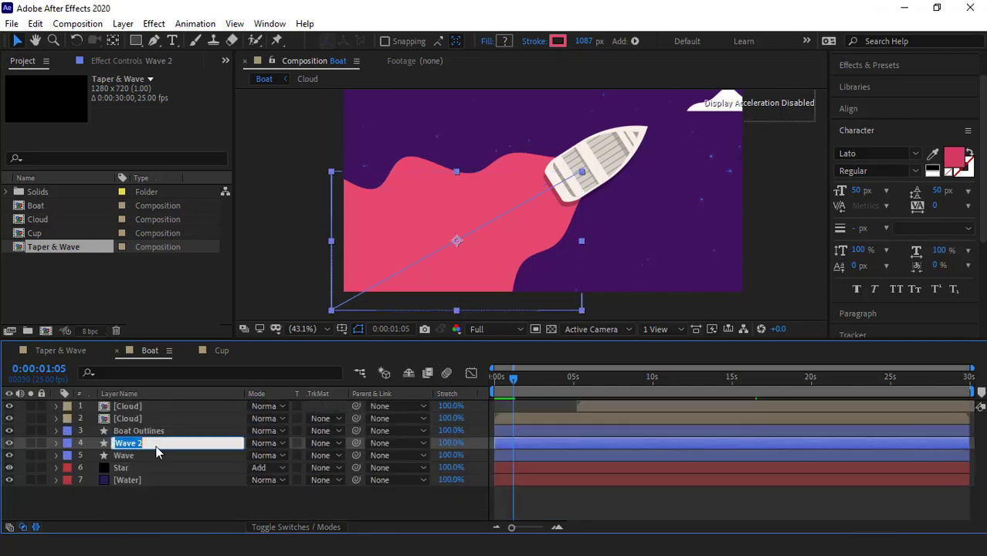
{"action": "left_click", "coordinate": [156, 446]}
{"action": "key", "text": "Return"}
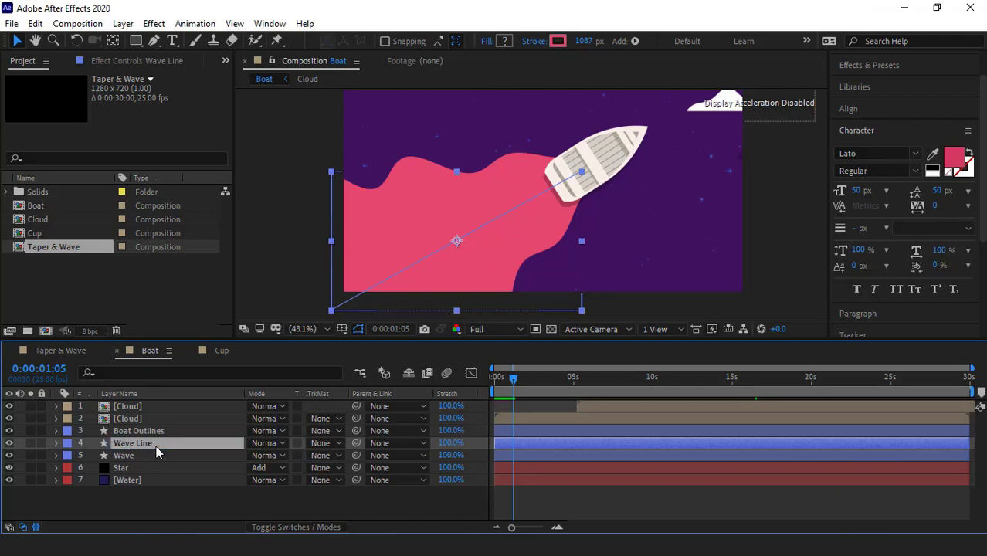
{"action": "key", "text": "ctrl+d"}
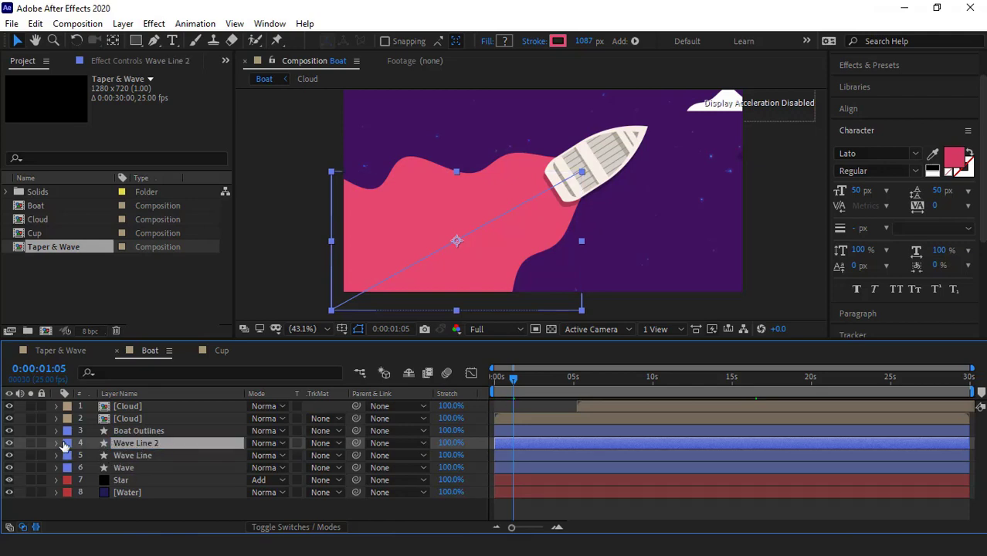
Set the original Wave Line's stroke color to white (FFFFFF) and its track matte to Alpha Inverted, using Wave Line 2.
{"action": "left_click", "coordinate": [131, 457]}
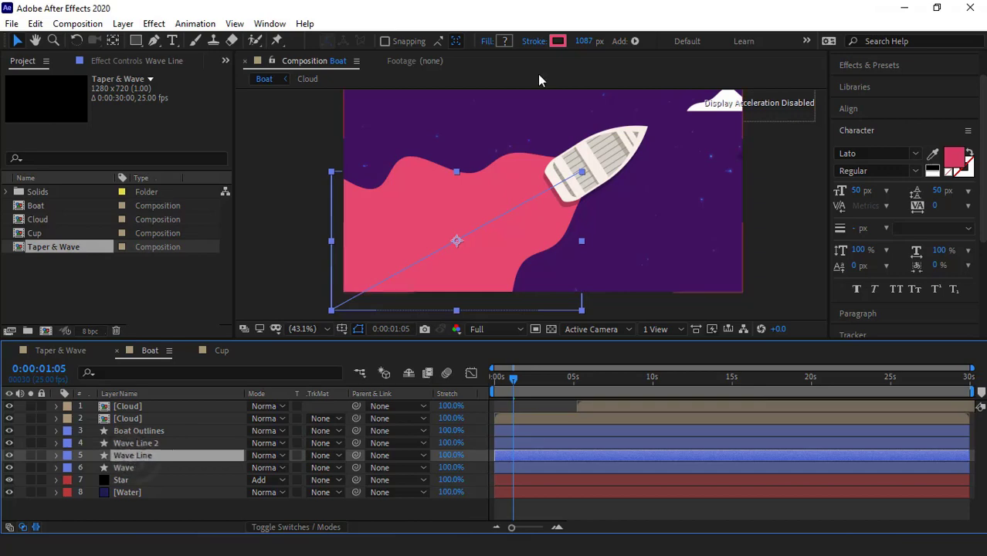
{"action": "left_click", "coordinate": [557, 41]}
{"action": "left_click_drag", "start_coordinate": [60, 238], "coordinate": [52, 240]}
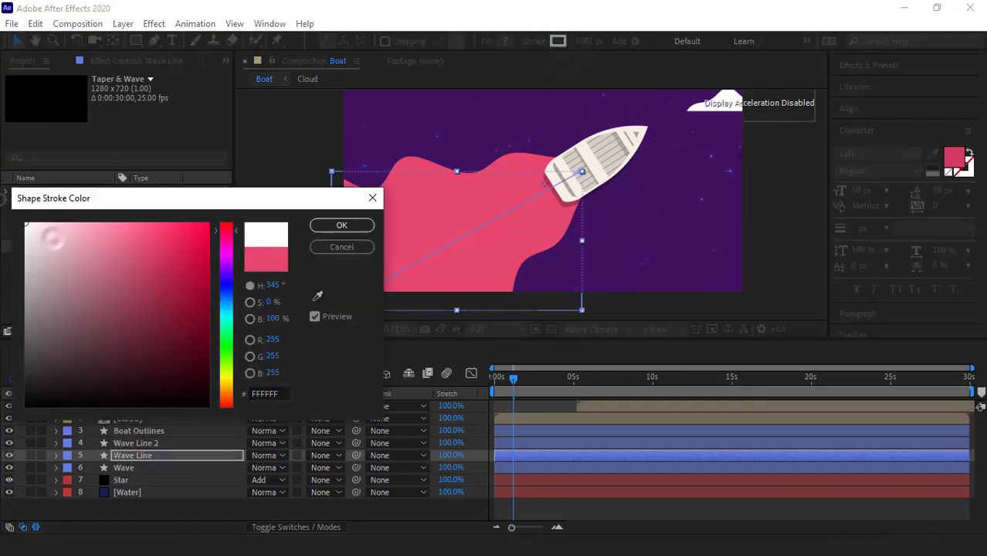
{"action": "left_click", "coordinate": [341, 225]}
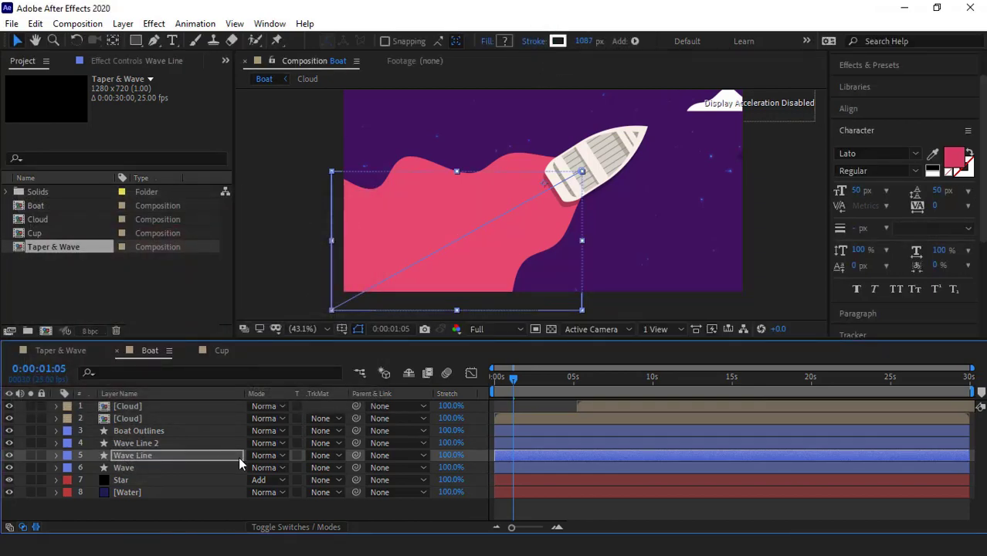
{"action": "left_click", "coordinate": [338, 454]}
{"action": "left_click", "coordinate": [371, 407]}
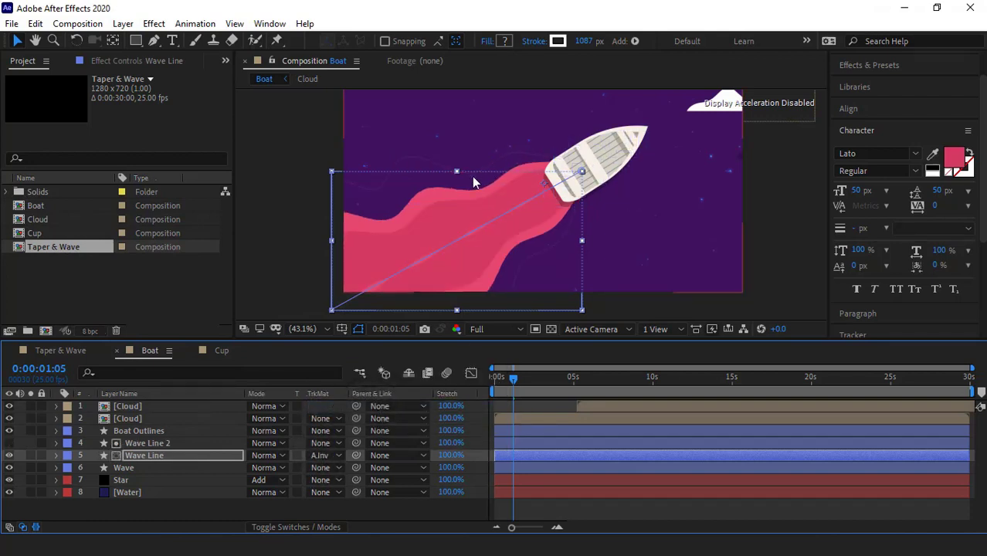
Slightly reduce Wave Line 2's Stroke Width to thicken the white outline around the wake, and preview the animation from 0:00:01:05.
{"action": "left_click", "coordinate": [148, 442]}
{"action": "left_click", "coordinate": [56, 443]}
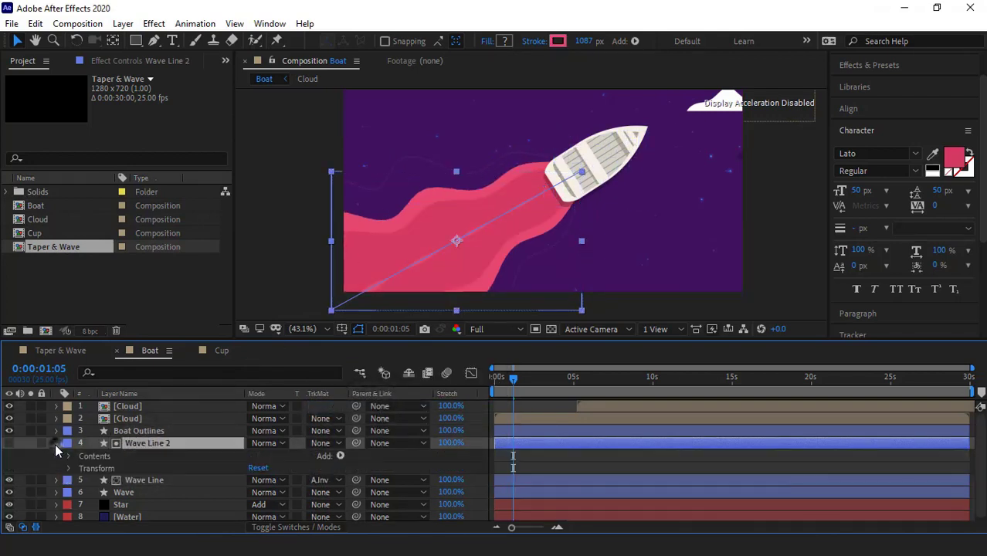
{"action": "left_click", "coordinate": [68, 455]}
{"action": "left_click", "coordinate": [81, 468]}
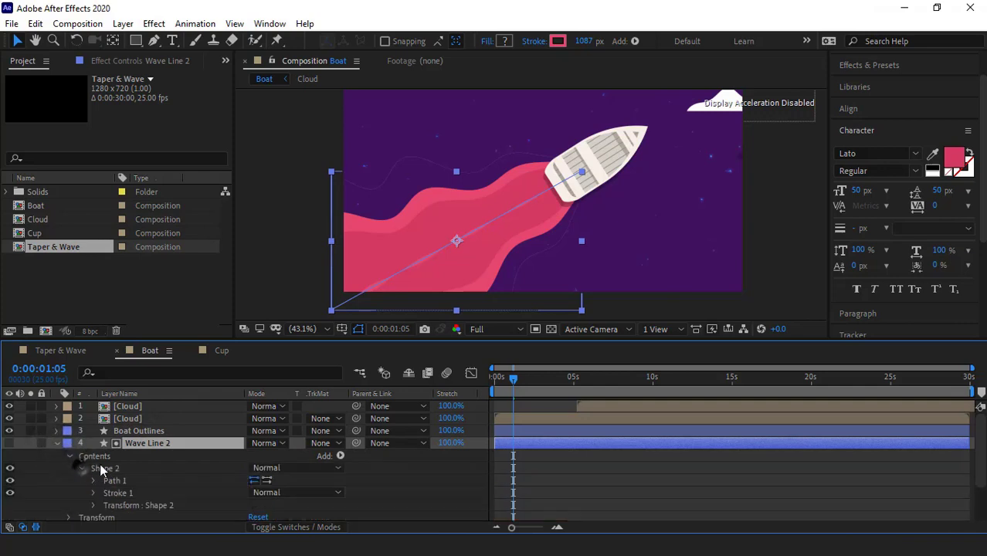
{"action": "scroll", "coordinate": [97, 463], "scroll_direction": "down", "scroll_amount": 2}
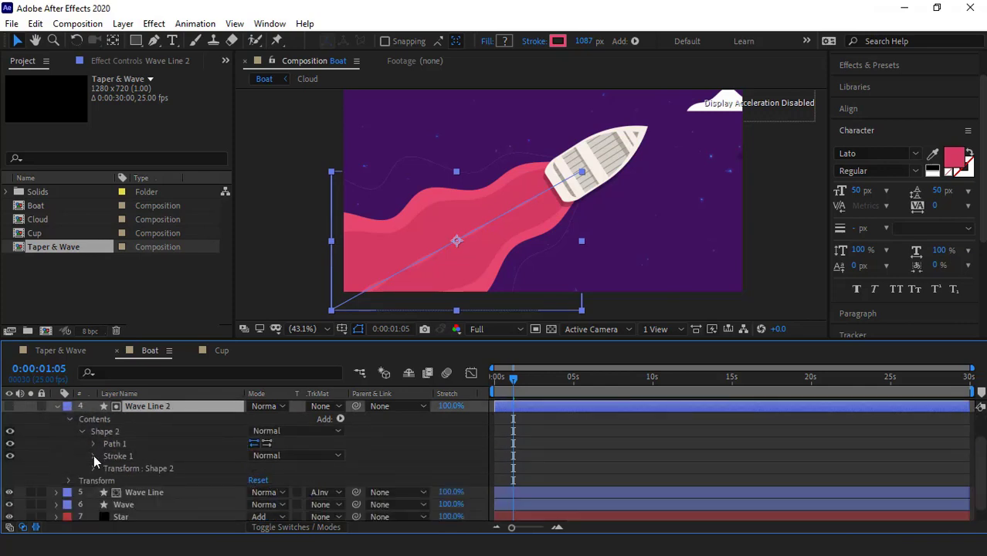
{"action": "left_click", "coordinate": [94, 456]}
{"action": "scroll", "coordinate": [123, 452], "scroll_direction": "down", "scroll_amount": 3}
{"action": "left_click_drag", "start_coordinate": [257, 456], "coordinate": [171, 455]}
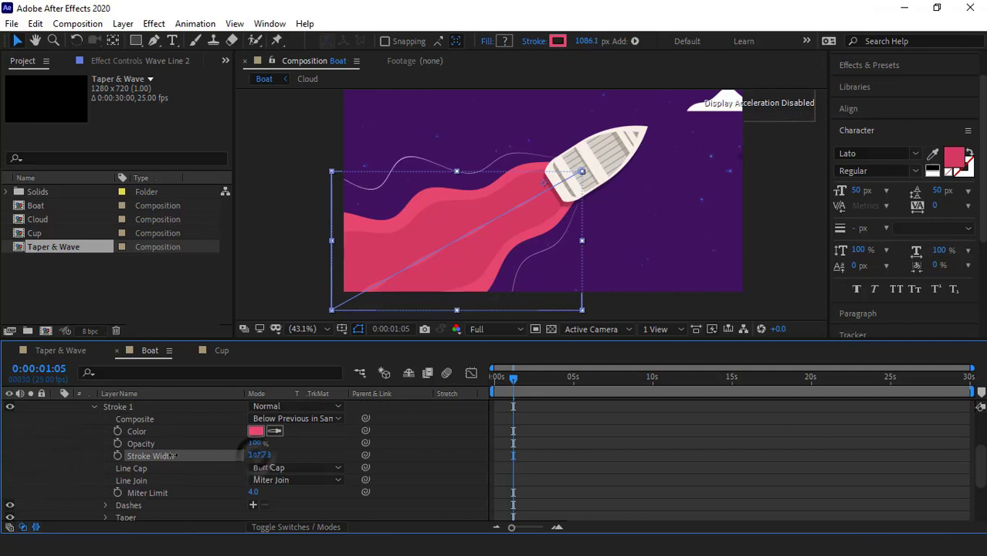
{"action": "left_click", "coordinate": [74, 463]}
{"action": "scroll", "coordinate": [74, 462], "scroll_direction": "up", "scroll_amount": 5}
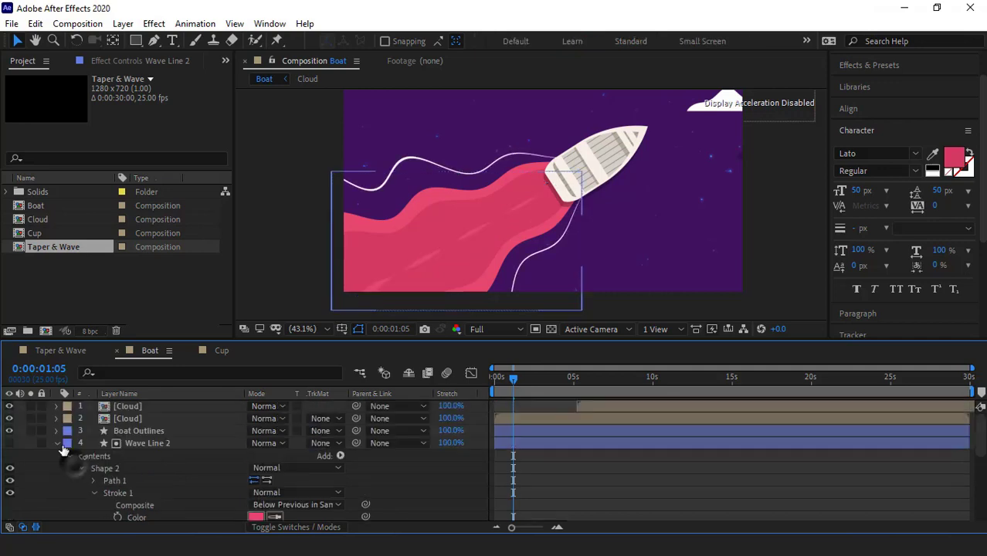
{"action": "left_click", "coordinate": [59, 444]}
{"action": "key", "text": "space"}
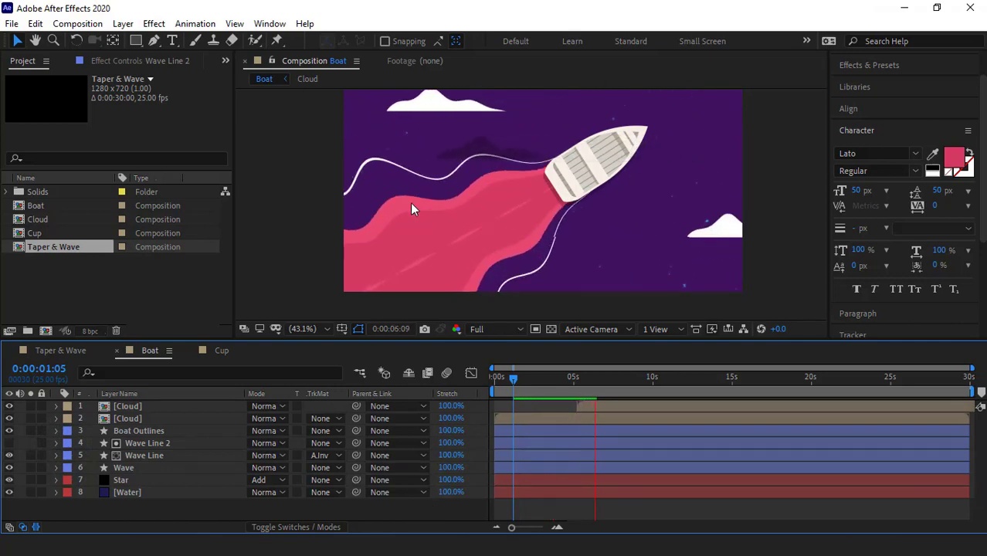
{"action": "left_click", "coordinate": [302, 329]}
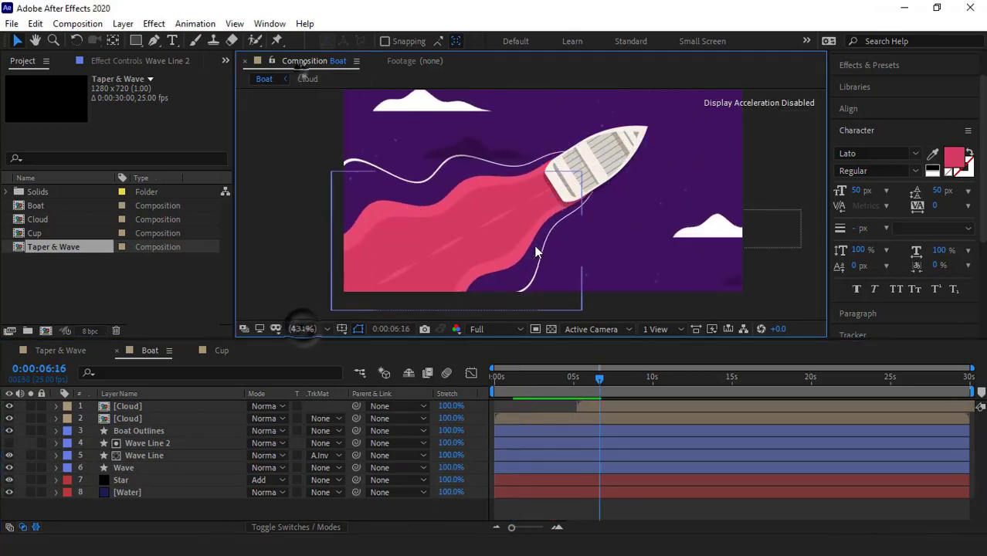
Hide both Cloud composition layers in the Boat composition.
{"action": "left_click", "coordinate": [725, 236]}
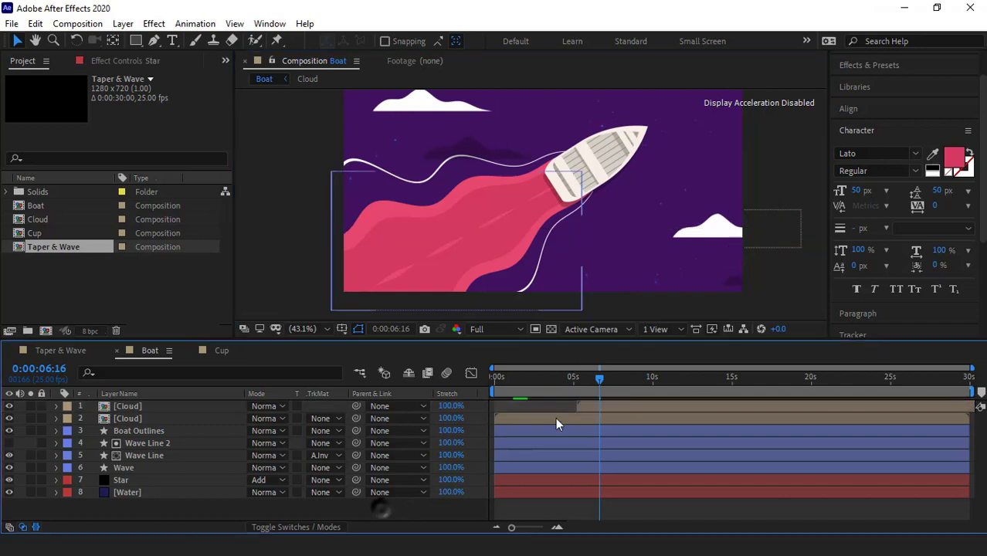
{"action": "left_click", "coordinate": [589, 416], "text": "shift"}
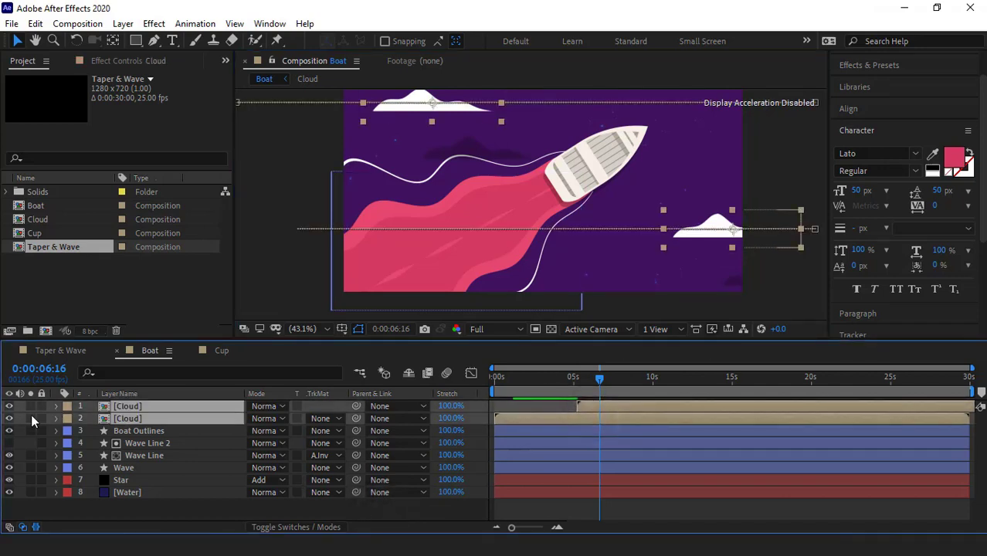
{"action": "left_click_drag", "start_coordinate": [9, 406], "coordinate": [10, 418]}
Draw a horizontal line above the boat with the Pen tool on a new shape layer and set its stroke width to 160 px.
{"action": "left_click", "coordinate": [155, 41]}
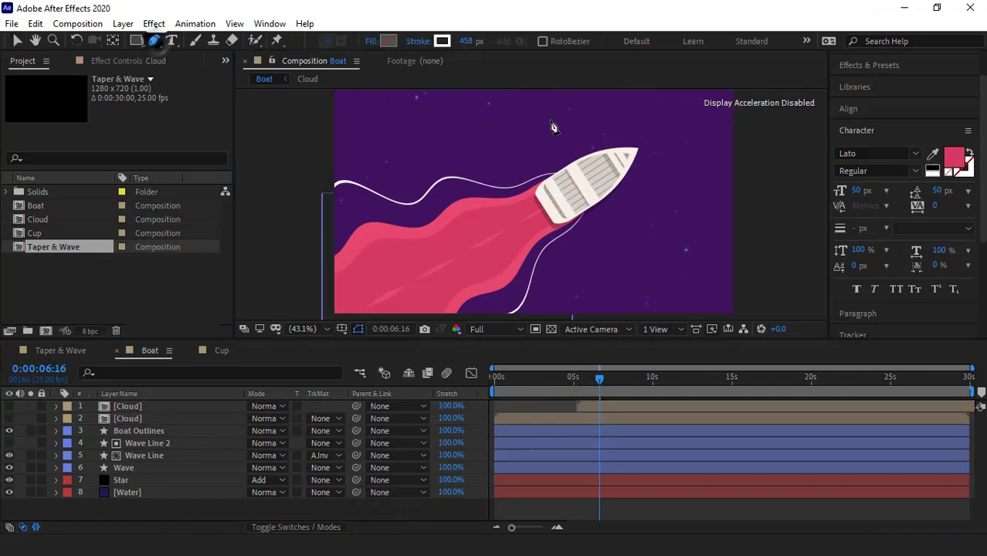
{"action": "left_click", "coordinate": [436, 124]}
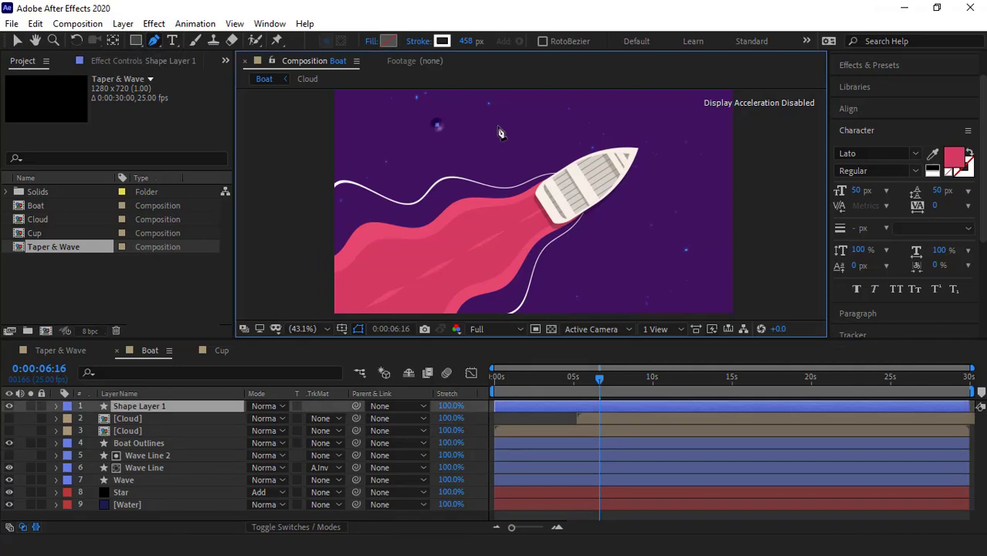
{"action": "left_click", "coordinate": [563, 124]}
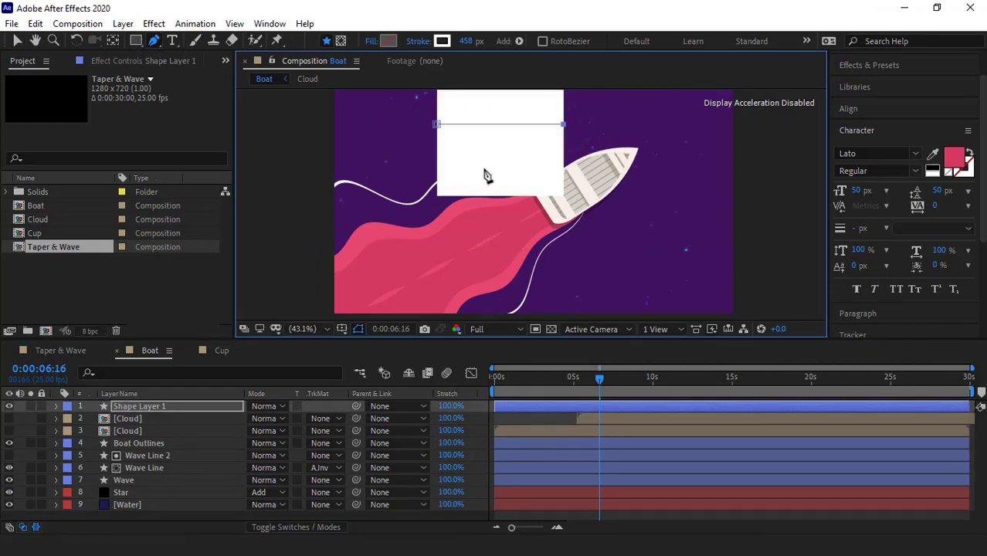
{"action": "mouse_move", "coordinate": [505, 148]}
{"action": "left_mouse_down"}
{"action": "mouse_move", "coordinate": [504, 187]}
{"action": "mouse_move", "coordinate": [511, 176]}
{"action": "left_mouse_up"}
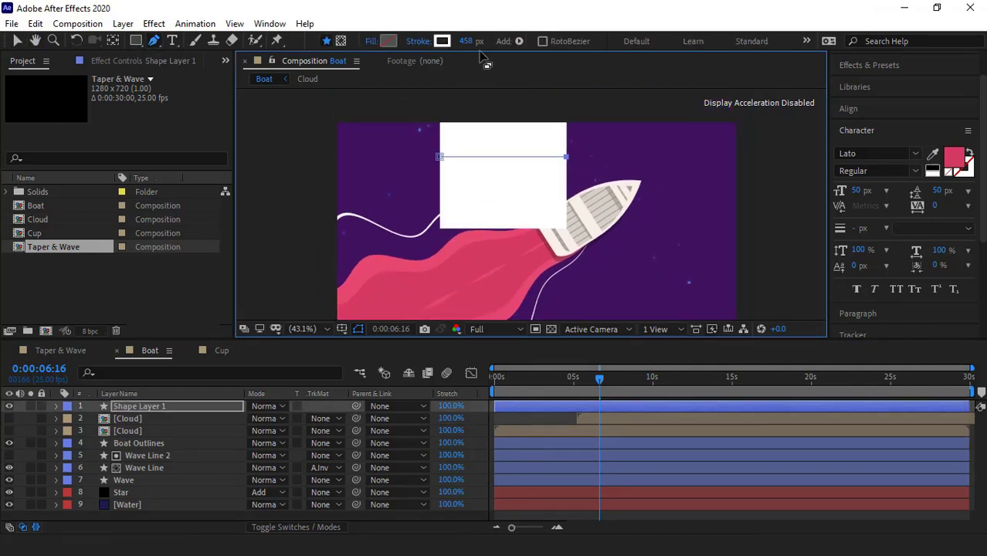
{"action": "mouse_move", "coordinate": [461, 41]}
{"action": "left_mouse_down"}
{"action": "mouse_move", "coordinate": [332, 41]}
{"action": "mouse_move", "coordinate": [347, 41]}
{"action": "mouse_move", "coordinate": [277, 141]}
{"action": "left_mouse_up"}
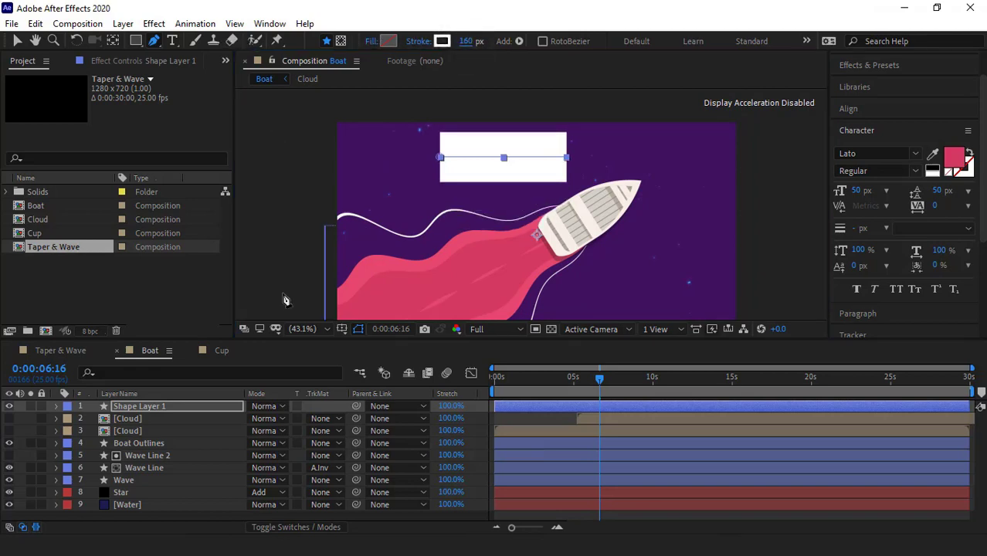
Rename the new shape layer Cloud and delete the fill from its Shape 1.
{"action": "left_click", "coordinate": [57, 407]}
{"action": "key", "text": "Return"}
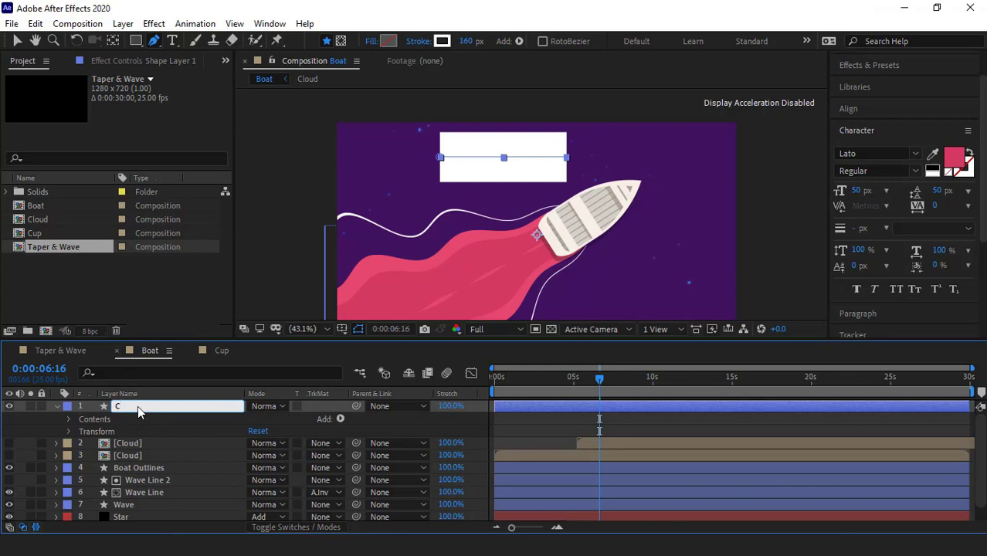
{"action": "key", "text": "Return"}
{"action": "left_click", "coordinate": [70, 420]}
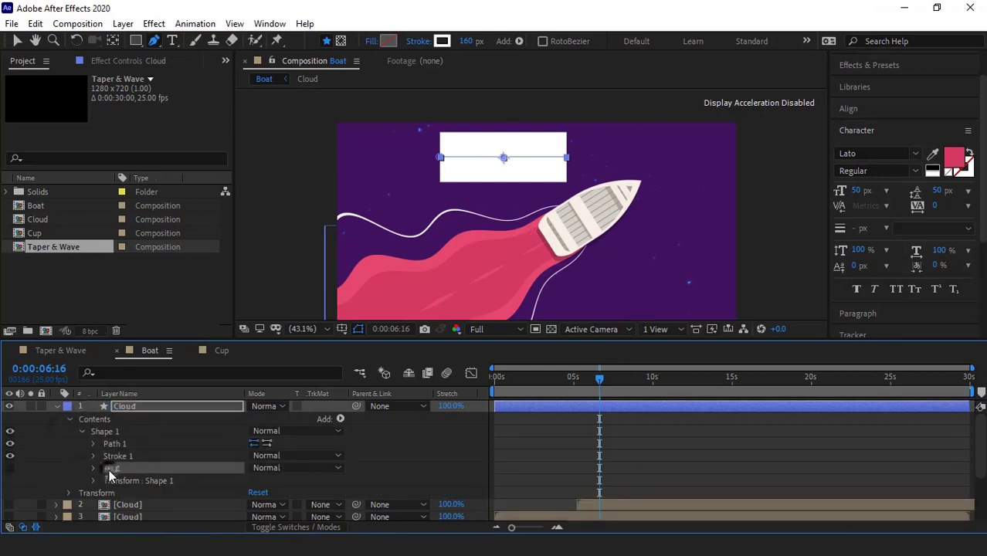
Taper the Cloud layer's stroke with a Start Length of 40% and an End Length of 60%.
{"action": "left_click", "coordinate": [92, 456]}
{"action": "left_click", "coordinate": [105, 478]}
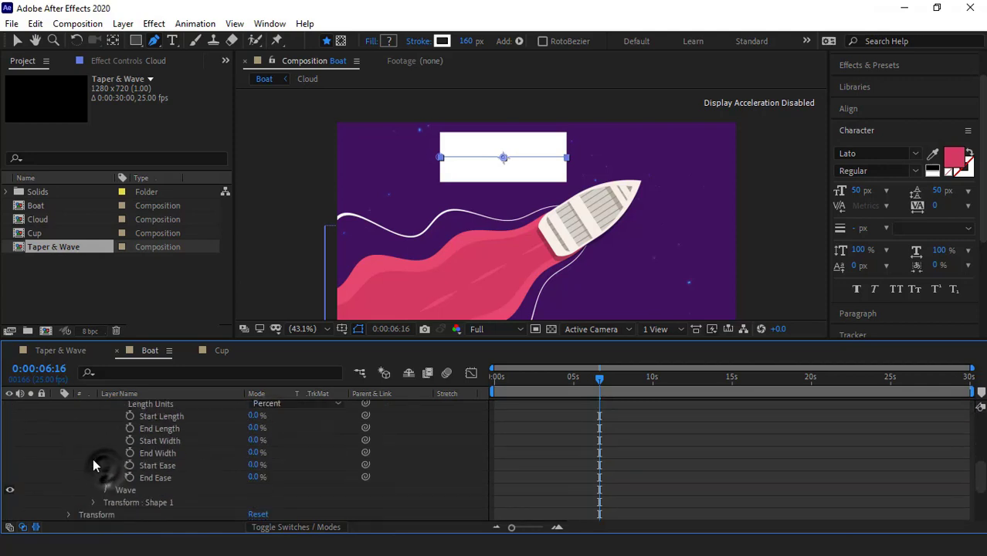
{"action": "scroll", "coordinate": [101, 464], "scroll_direction": "up", "scroll_amount": 1}
{"action": "mouse_move", "coordinate": [254, 453]}
{"action": "left_mouse_down"}
{"action": "mouse_move", "coordinate": [279, 453]}
{"action": "mouse_move", "coordinate": [262, 467]}
{"action": "left_mouse_up"}
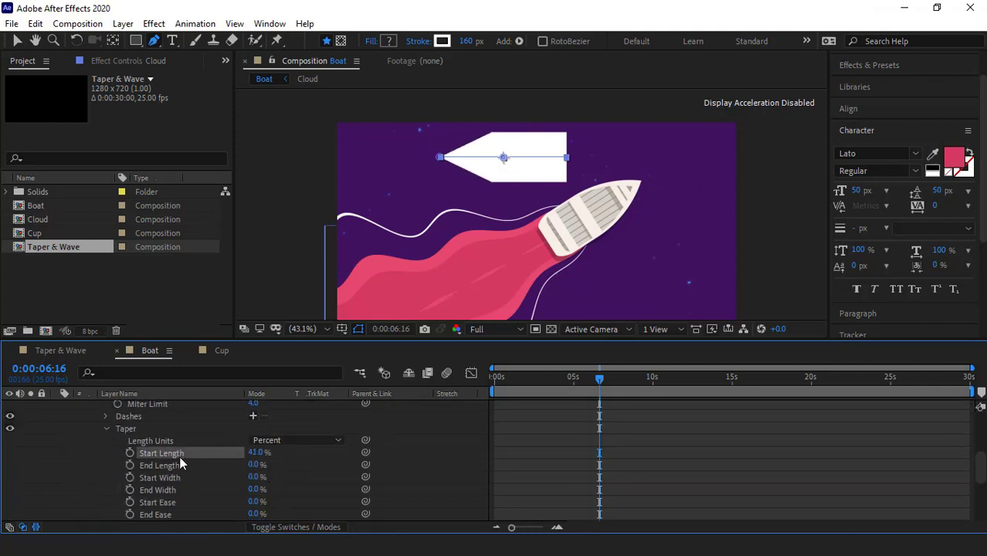
{"action": "left_click", "coordinate": [252, 453]}
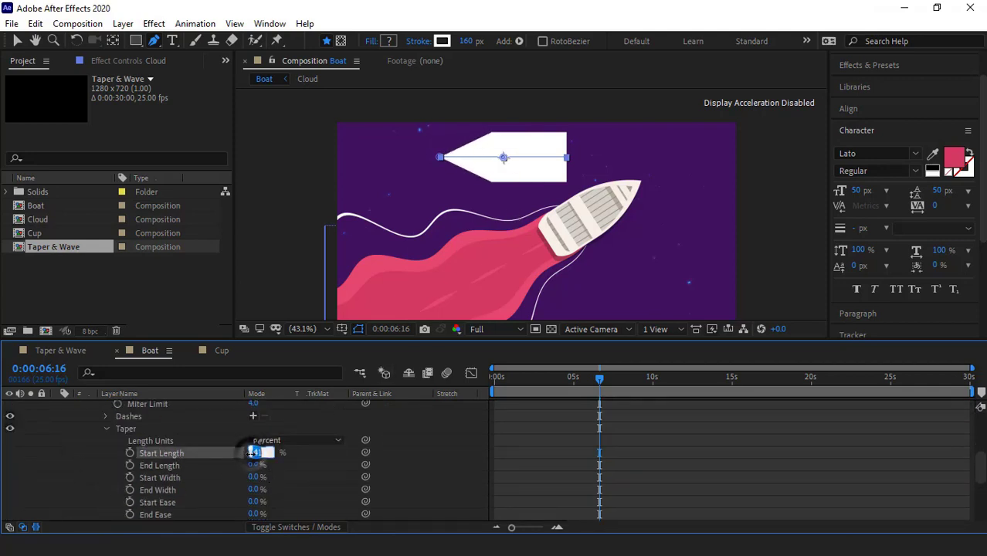
{"action": "key", "text": "Return"}
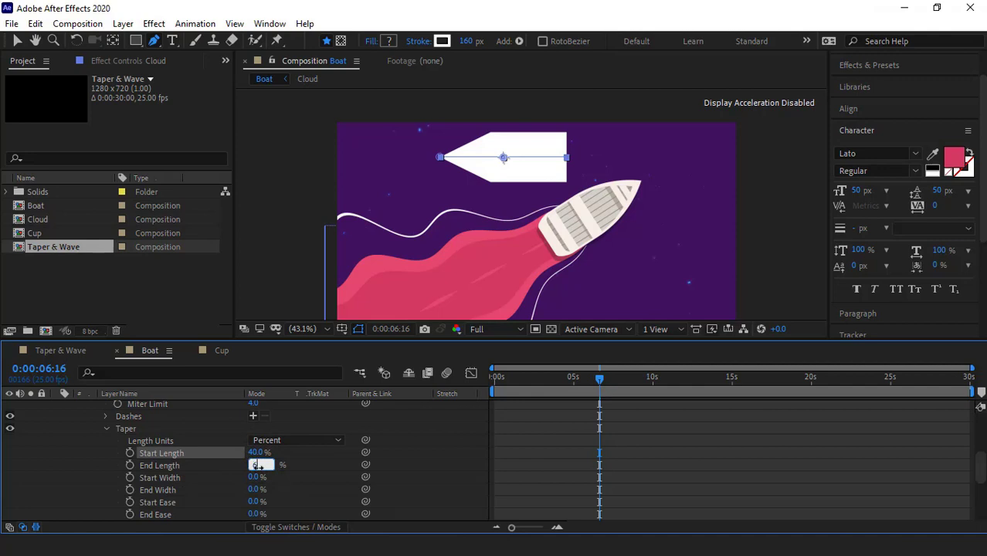
{"action": "key", "text": "Return"}
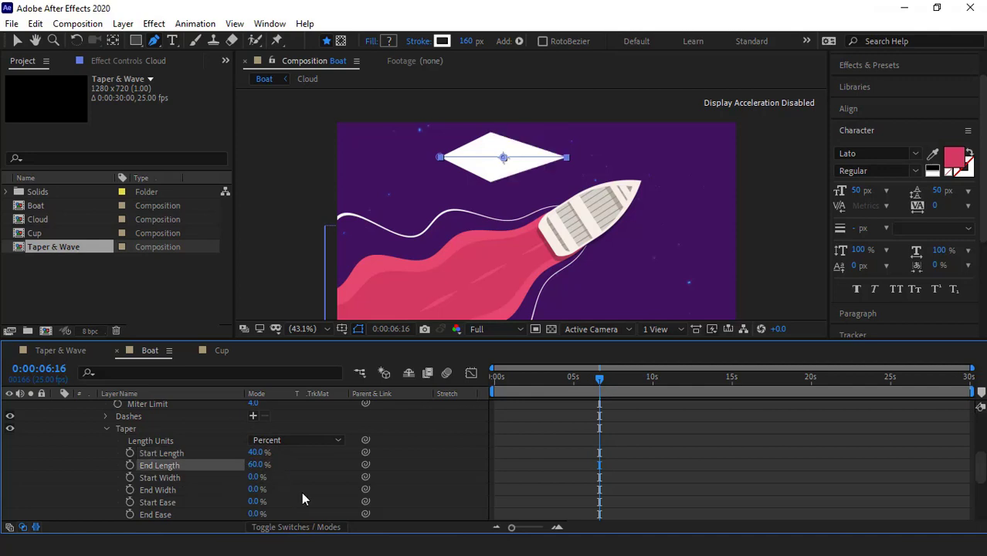
{"action": "scroll", "coordinate": [190, 485], "scroll_direction": "down", "scroll_amount": 2}
{"action": "scroll", "coordinate": [184, 485], "scroll_direction": "up", "scroll_amount": 2}
{"action": "scroll", "coordinate": [185, 485], "scroll_direction": "down", "scroll_amount": 2}
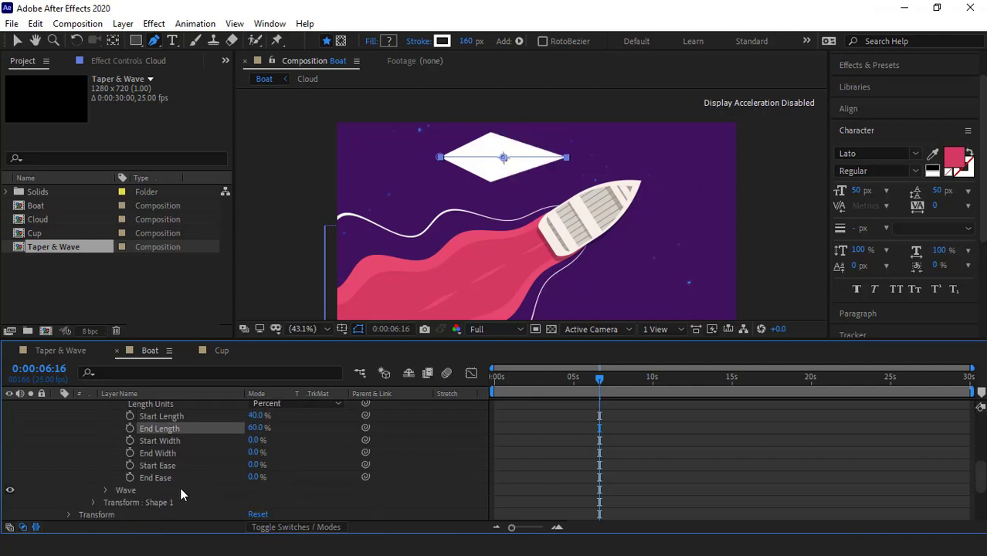
Set the Wave Amount of the Cloud layer's stroke to 41%.
{"action": "left_click", "coordinate": [105, 490]}
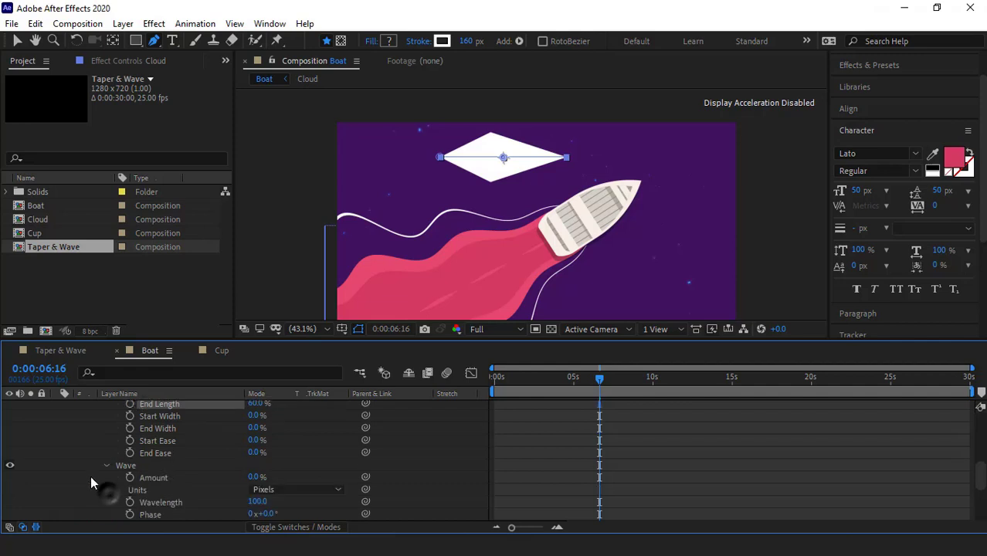
{"action": "scroll", "coordinate": [282, 449], "scroll_direction": "down", "scroll_amount": 3}
{"action": "left_click_drag", "start_coordinate": [255, 441], "coordinate": [290, 441]}
Ease the Cloud stroke's taper with a Start Ease of 31% and an End Ease of 7%.
{"action": "scroll", "coordinate": [303, 474], "scroll_direction": "up", "scroll_amount": 4}
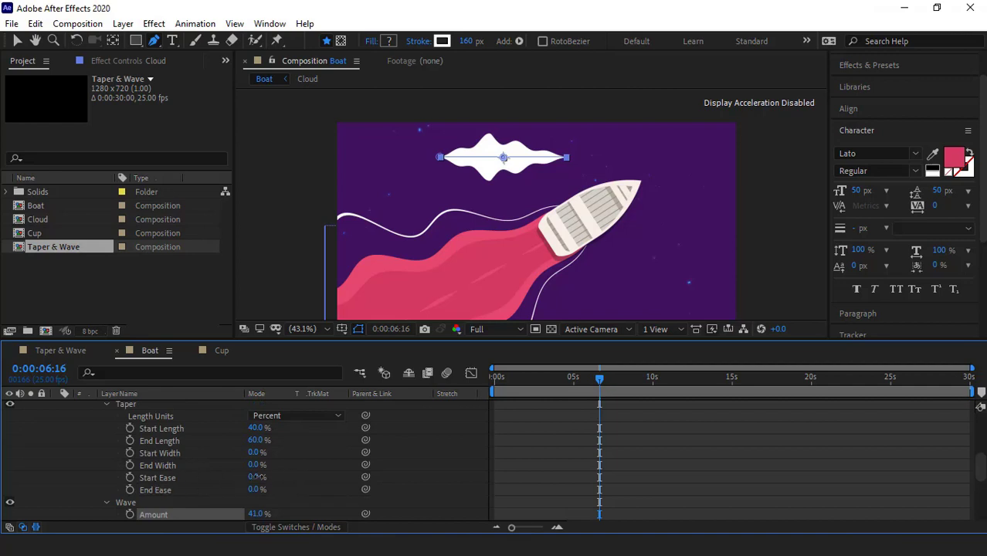
{"action": "left_click_drag", "start_coordinate": [257, 477], "coordinate": [269, 478]}
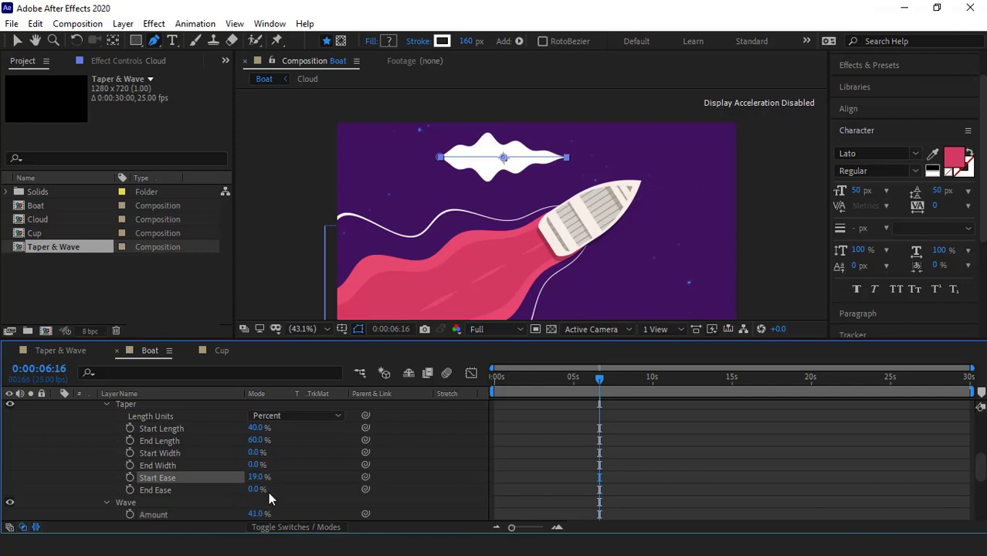
{"action": "left_click_drag", "start_coordinate": [253, 490], "coordinate": [267, 478]}
{"action": "scroll", "coordinate": [149, 472], "scroll_direction": "up", "scroll_amount": 2}
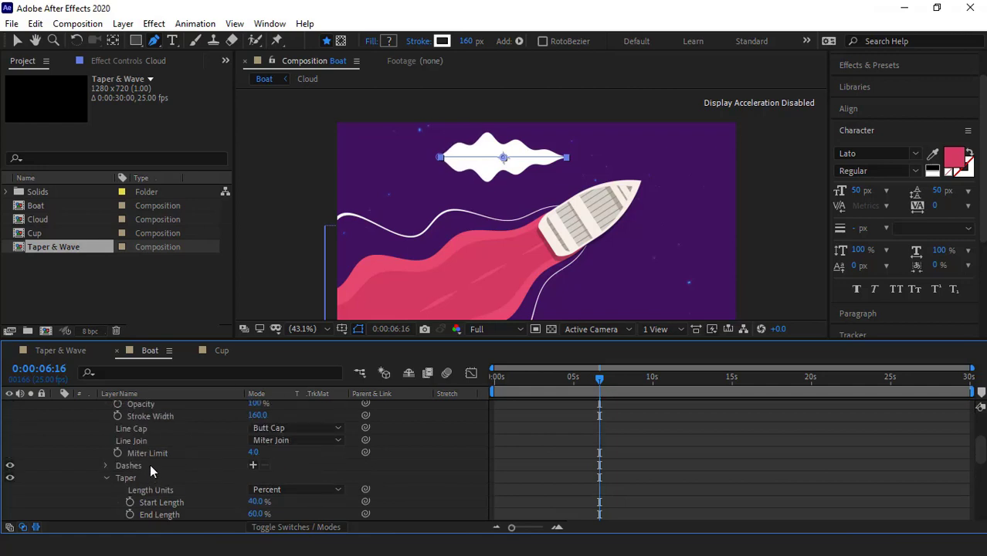
Drive the Cloud stroke's Wave Phase with the expression time*-100 and preview the animation.
{"action": "scroll", "coordinate": [150, 465], "scroll_direction": "down", "scroll_amount": 5}
{"action": "left_click", "coordinate": [141, 477]}
{"action": "key", "text": "alt+shift+equal"}
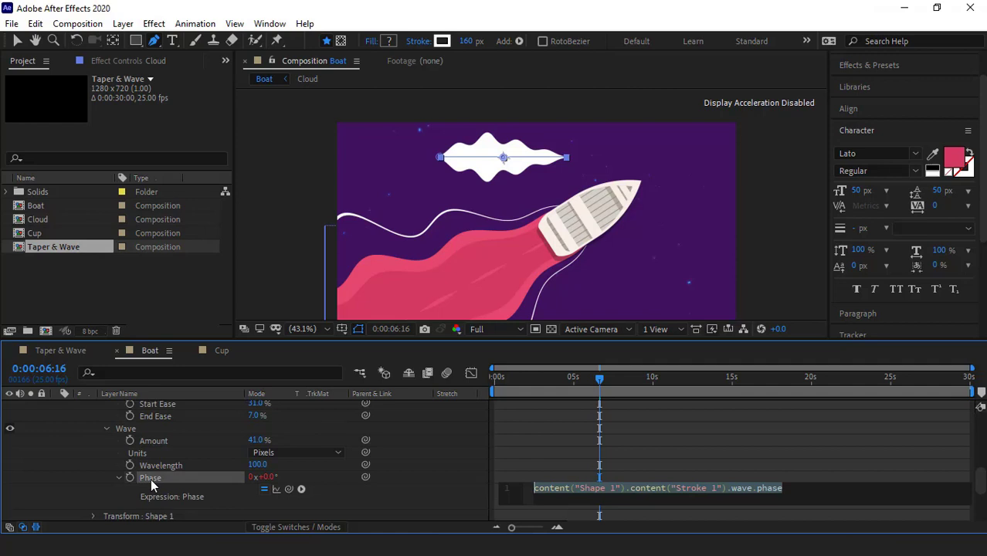
{"action": "type", "text": "ti"}
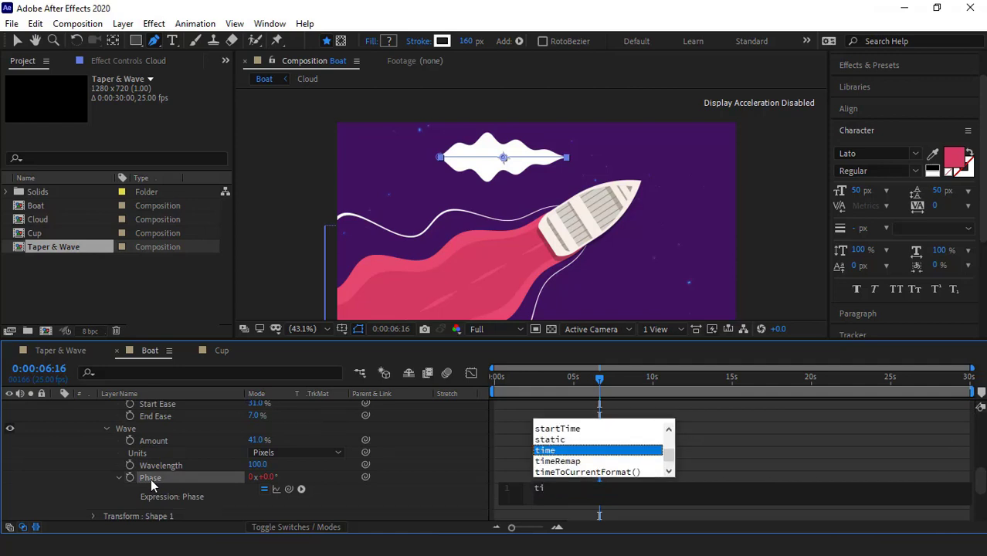
{"action": "type", "text": "me*"}
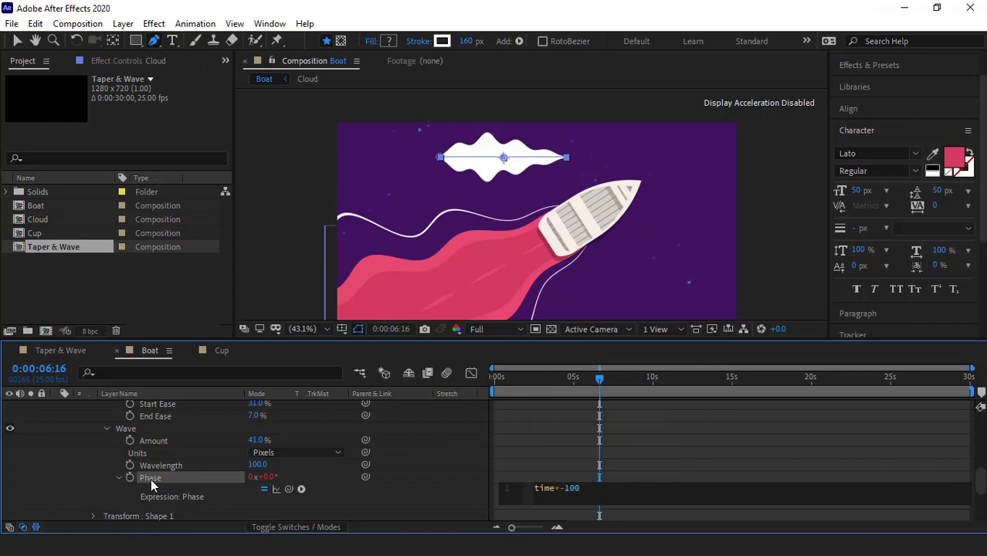
{"action": "left_click", "coordinate": [72, 470]}
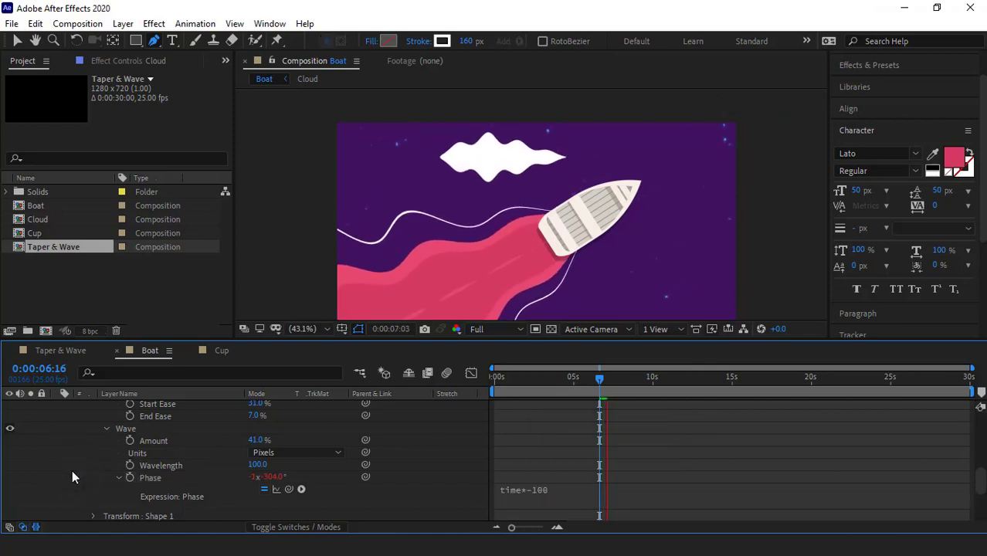
Change the Wave Phase expression of the Cloud stroke to time*-50 and preview the slower motion.
{"action": "double_click", "coordinate": [569, 489]}
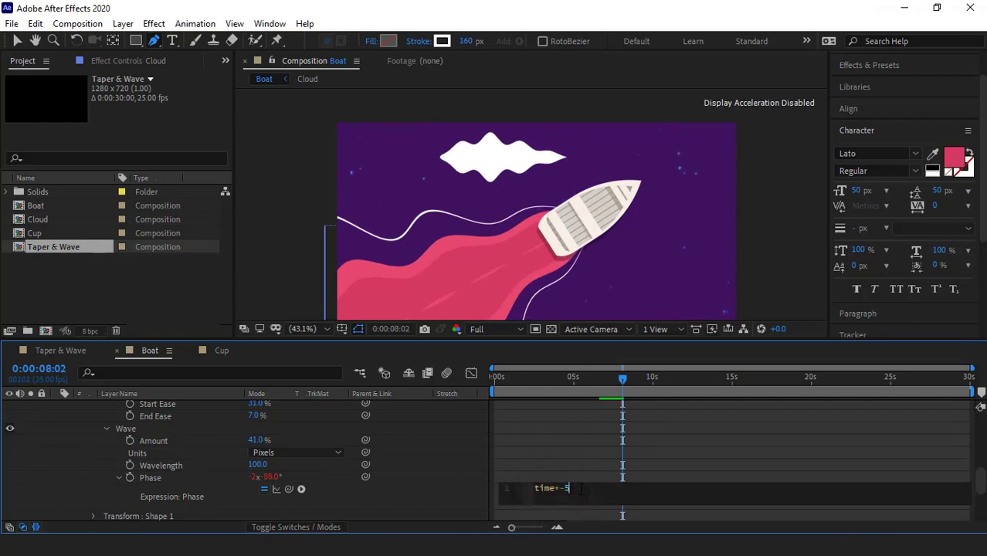
{"action": "left_click", "coordinate": [87, 468]}
{"action": "key", "text": "space"}
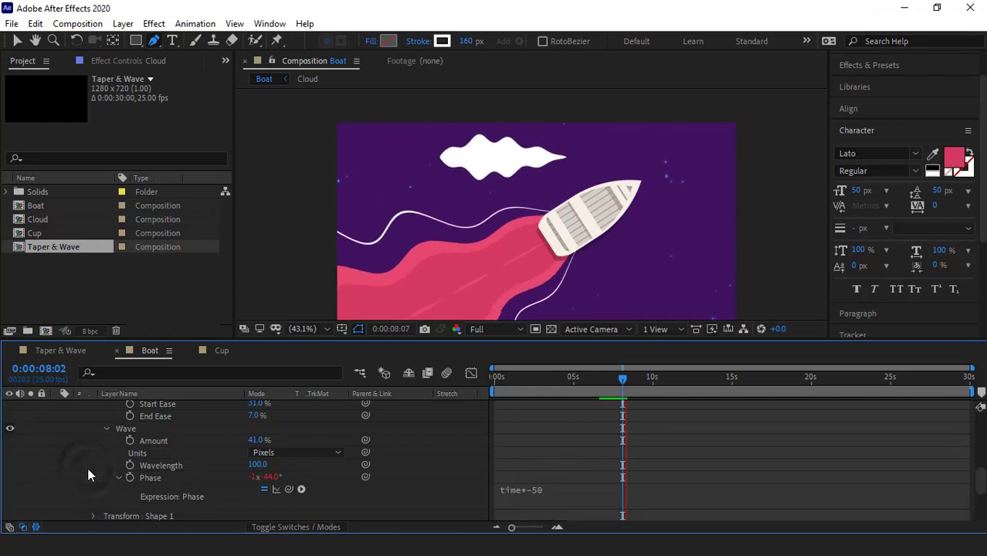
Collapse the Cloud layer's properties and draw a rectangle over the cloud's lower half on a new shape layer.
{"action": "scroll", "coordinate": [140, 480], "scroll_direction": "up", "scroll_amount": 10}
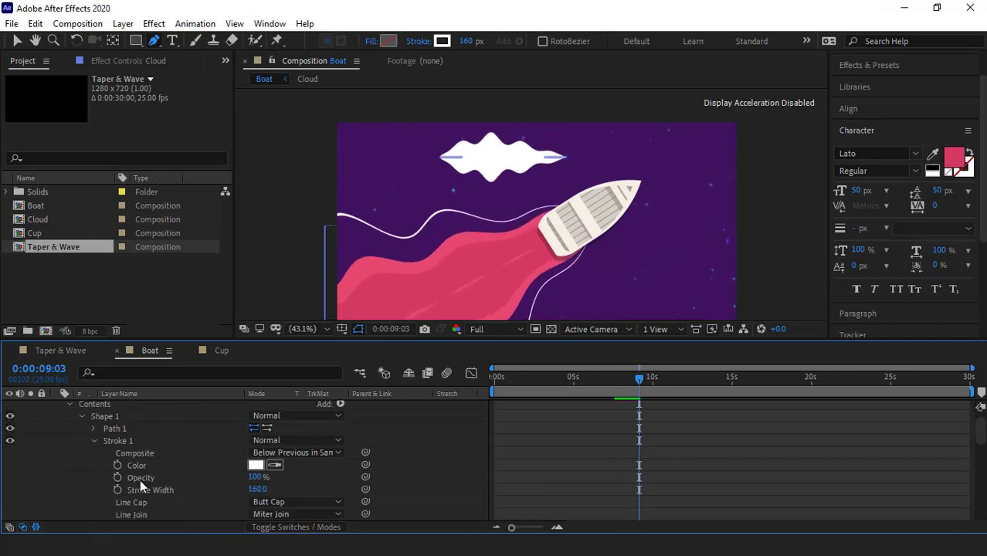
{"action": "left_click", "coordinate": [56, 407]}
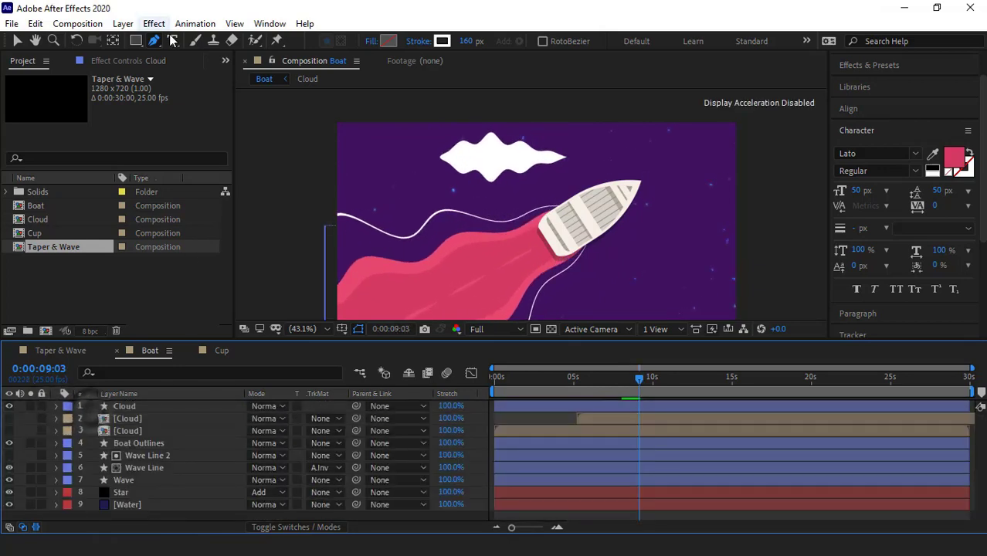
{"action": "left_click", "coordinate": [135, 40]}
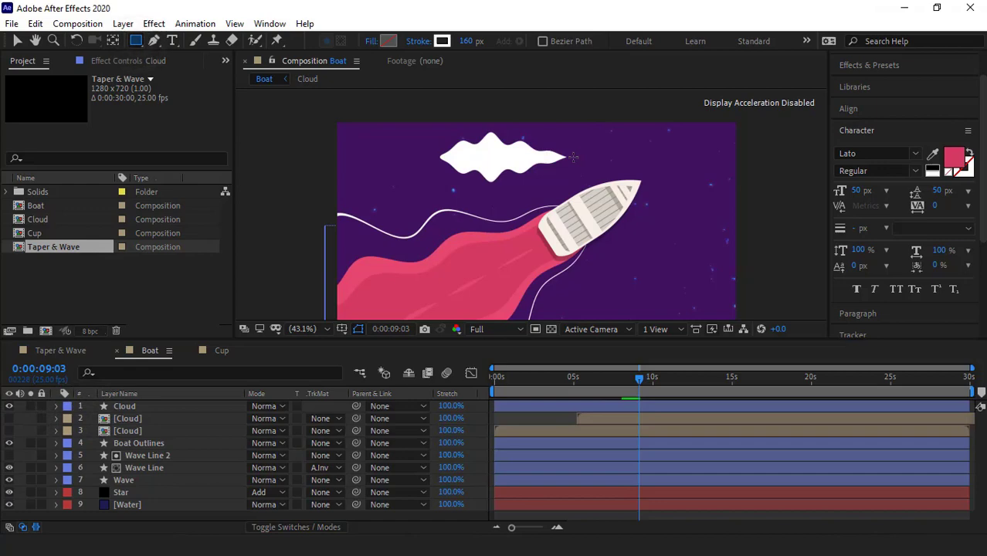
{"action": "left_click_drag", "start_coordinate": [573, 157], "coordinate": [415, 190]}
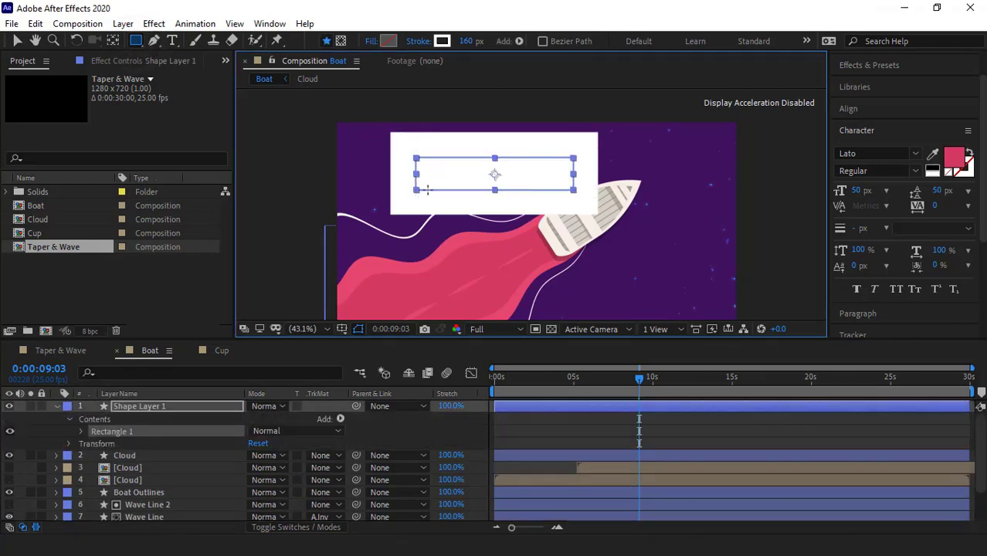
Set the new rectangle's stroke to None and its fill to a solid color.
{"action": "left_click", "coordinate": [420, 41]}
{"action": "left_click", "coordinate": [420, 233]}
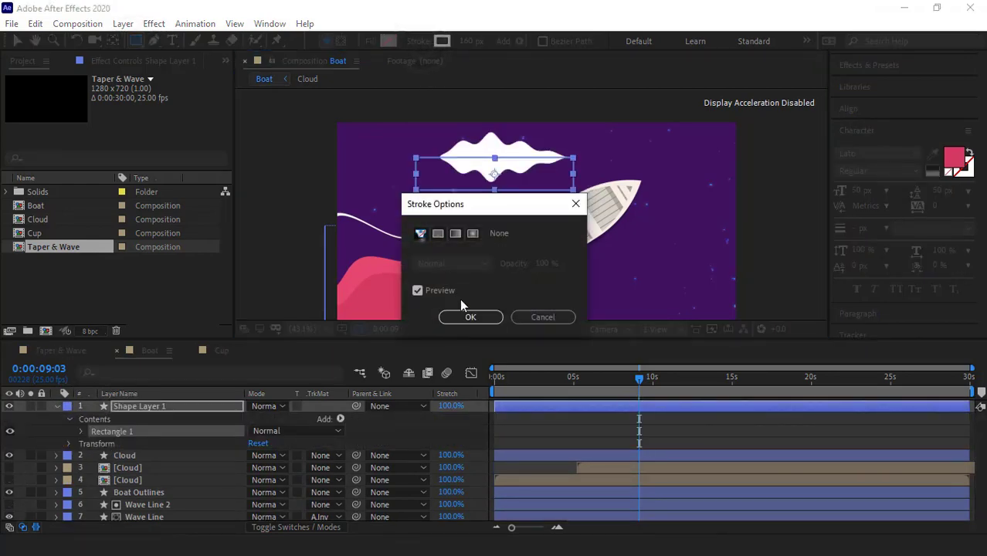
{"action": "left_click", "coordinate": [469, 315]}
{"action": "left_click", "coordinate": [371, 41]}
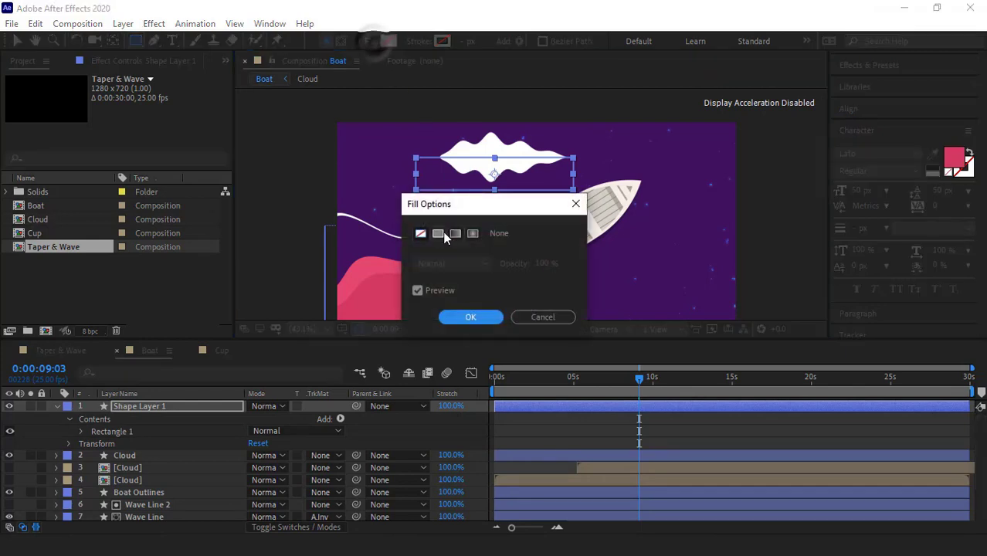
{"action": "left_click", "coordinate": [440, 233]}
{"action": "left_click", "coordinate": [473, 317]}
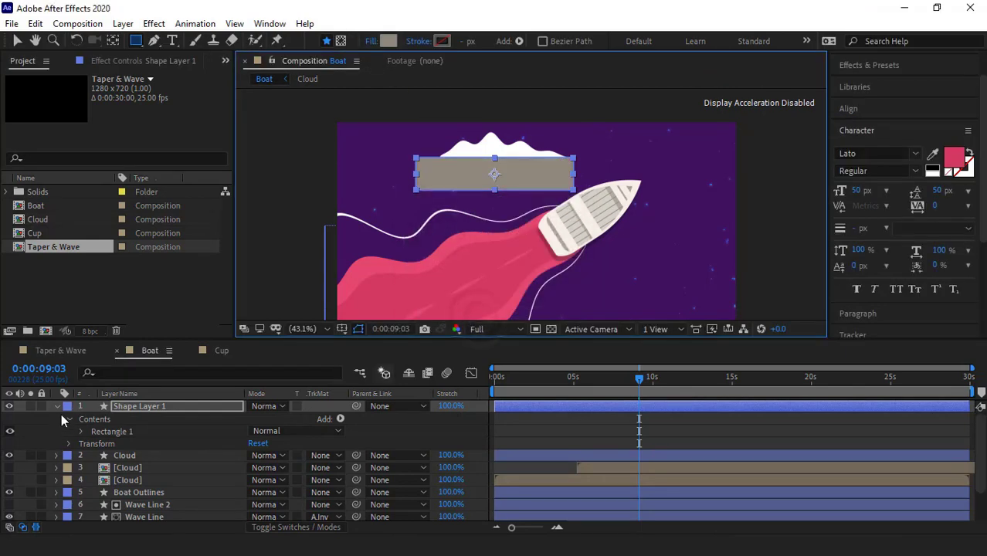
Rename the rectangle's shape layer Matt Layer and collapse its properties.
{"action": "left_click", "coordinate": [172, 403]}
{"action": "key", "text": "Return"}
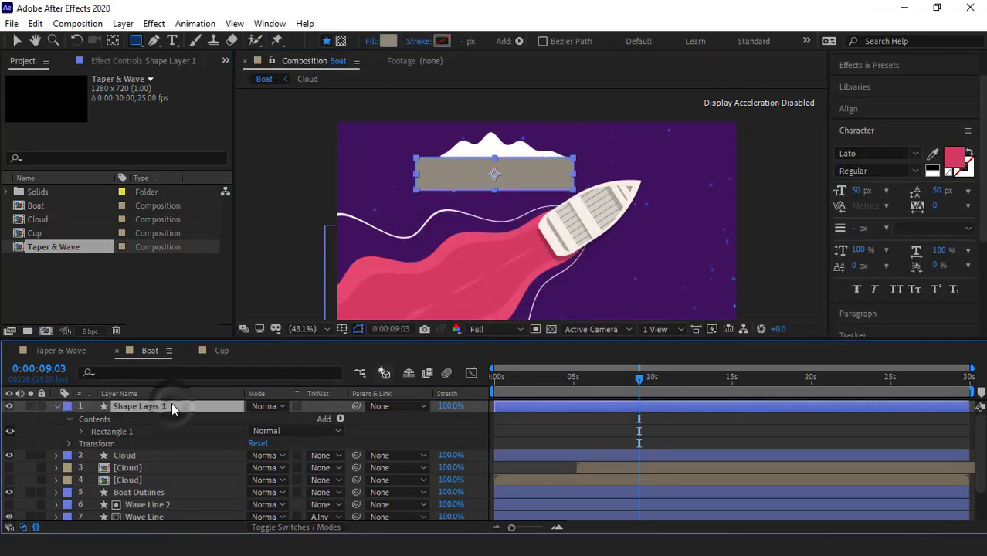
{"action": "type", "text": "Matt L"}
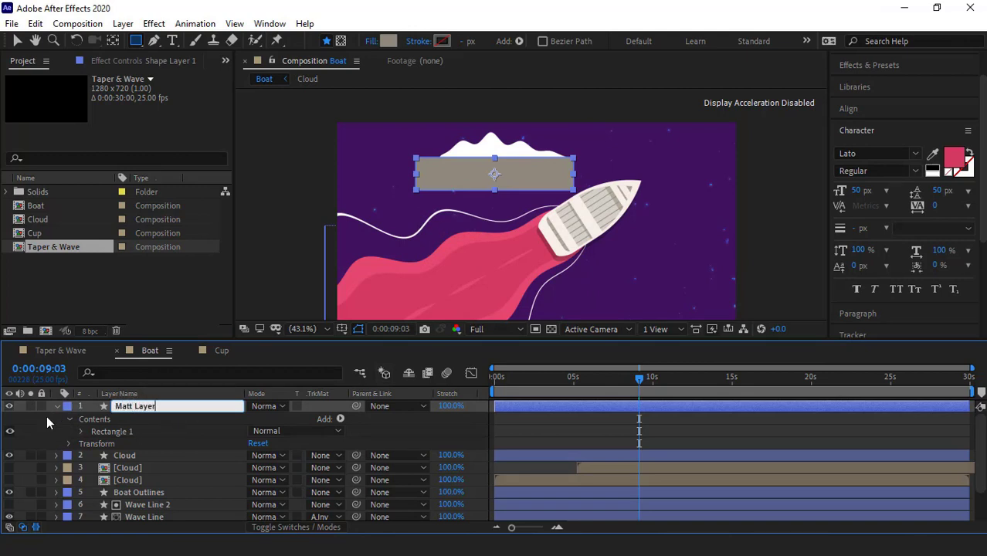
{"action": "left_click", "coordinate": [58, 407]}
Apply Matt Layer as an Alpha Inverted Matte to the Cloud shape layer and preview the flat-bottomed cloud.
{"action": "left_click", "coordinate": [139, 418]}
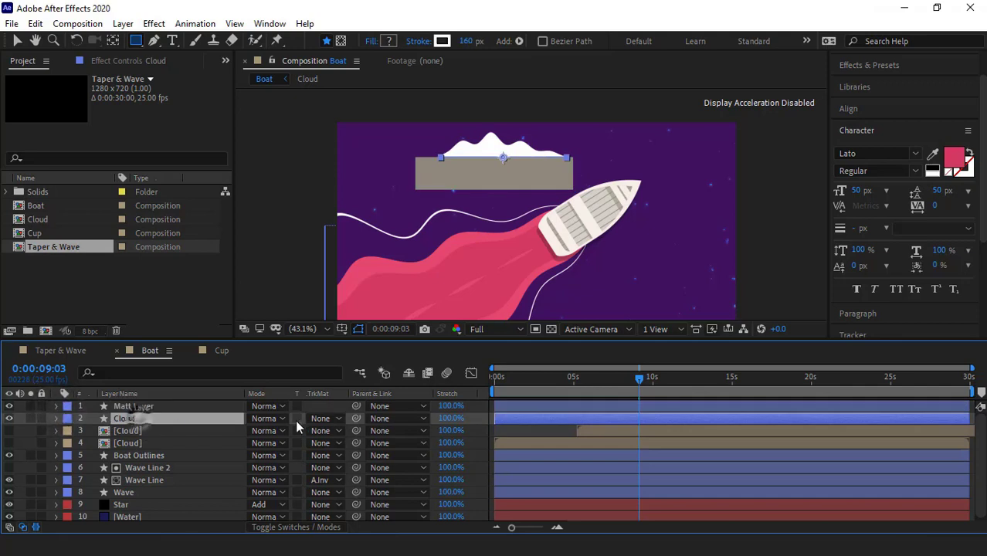
{"action": "left_click", "coordinate": [321, 418]}
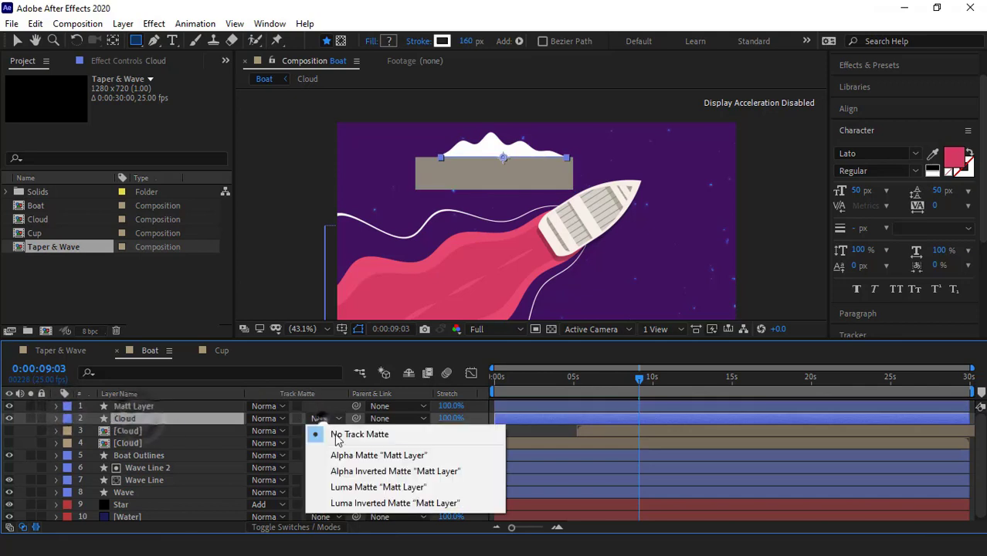
{"action": "left_click", "coordinate": [369, 472]}
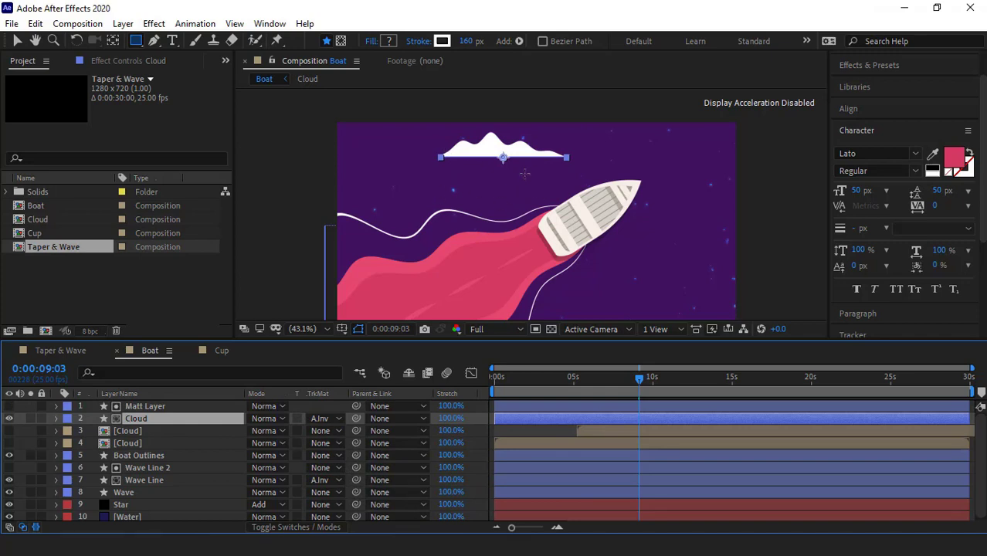
{"action": "key", "text": "F2"}
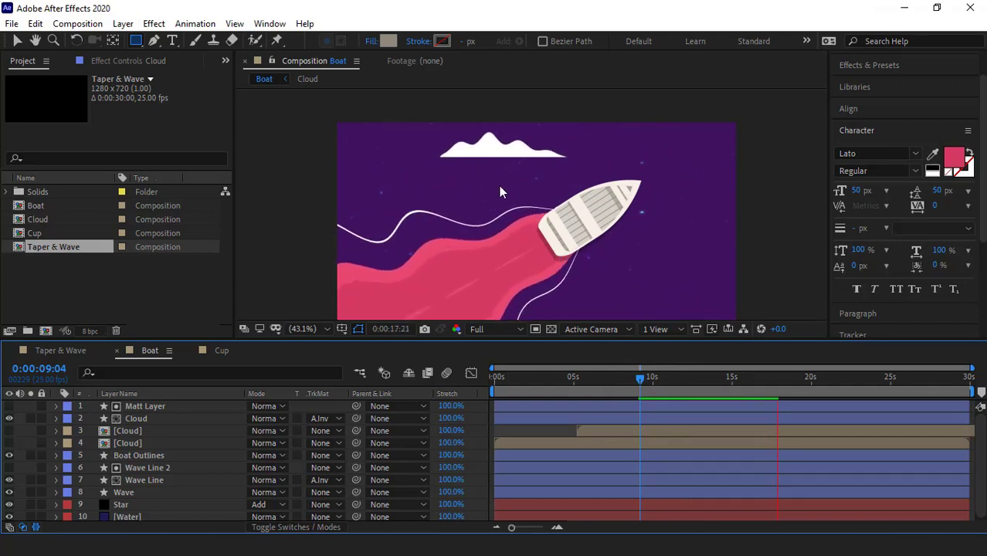
Delete the Cloud shape layer together with its Matt Layer.
{"action": "left_click", "coordinate": [146, 407]}
{"action": "left_click", "coordinate": [149, 419], "text": "ctrl"}
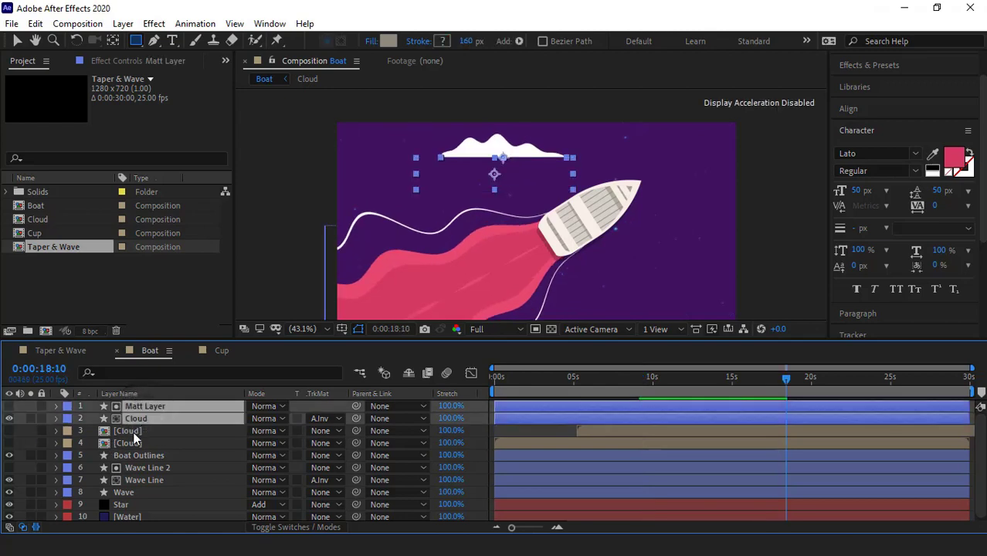
{"action": "left_click", "coordinate": [135, 431]}
{"action": "left_click", "coordinate": [141, 419]}
{"action": "left_click", "coordinate": [145, 409], "text": "ctrl"}
{"action": "key", "text": "Delete"}
Make both Cloud composition layers visible again and preview the Boat animation from the start.
{"action": "left_click", "coordinate": [131, 407]}
{"action": "left_click", "coordinate": [132, 418], "text": "ctrl"}
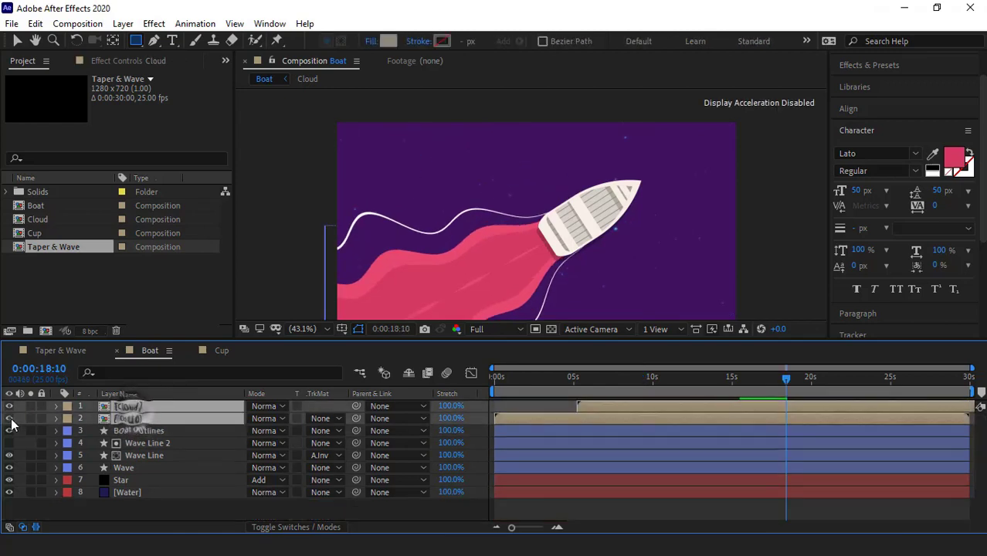
{"action": "left_click", "coordinate": [434, 519]}
{"action": "key", "text": "space"}
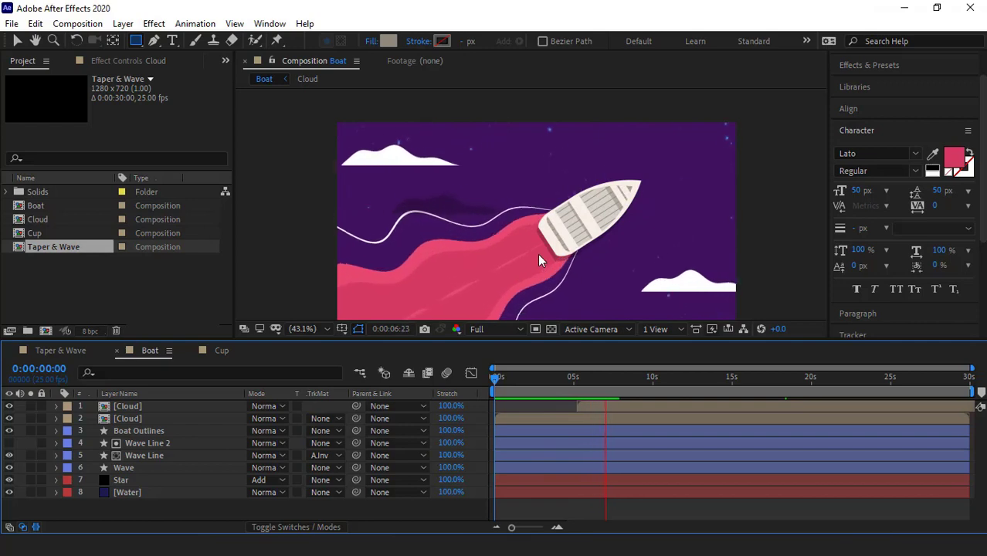
{"action": "left_click_drag", "start_coordinate": [538, 253], "coordinate": [523, 223]}
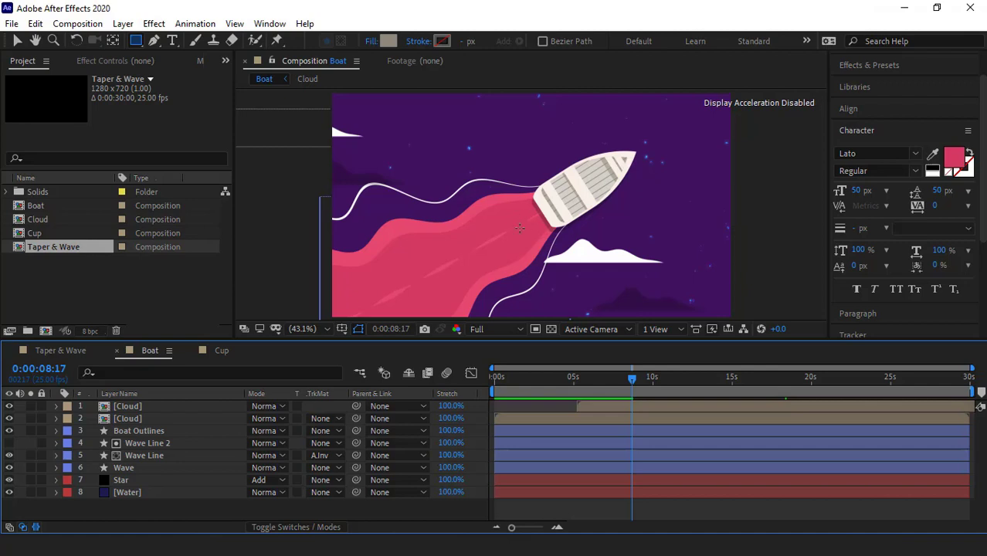
Open the Cup composition, fit it to the view and preview its steaming-cup animation.
{"action": "left_click", "coordinate": [222, 351]}
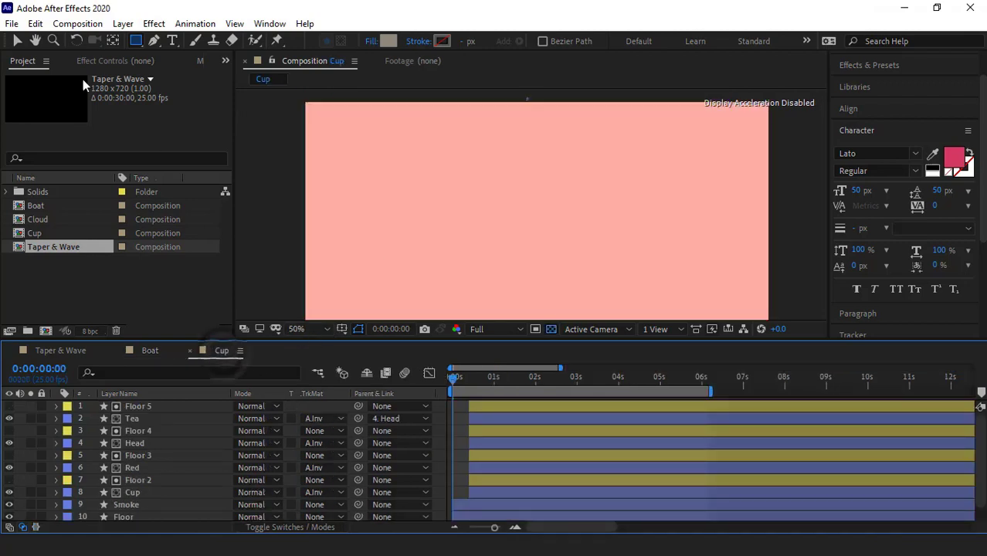
{"action": "left_click", "coordinate": [17, 41]}
{"action": "left_click", "coordinate": [300, 329]}
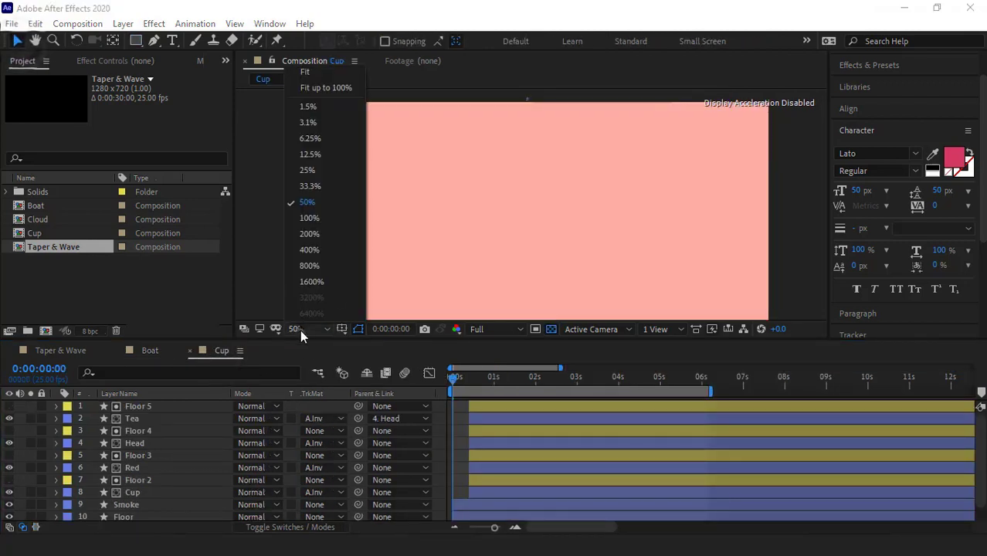
{"action": "left_click", "coordinate": [316, 85]}
{"action": "key", "text": "space"}
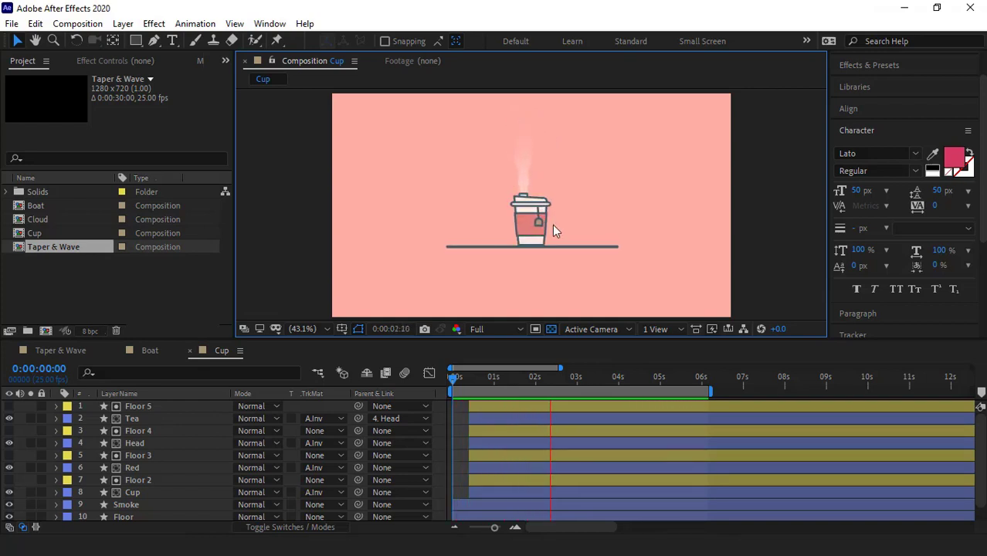
{"action": "key", "text": "space"}
Delete the Smoke layer from the Cup composition.
{"action": "scroll", "coordinate": [171, 454], "scroll_direction": "down", "scroll_amount": 1}
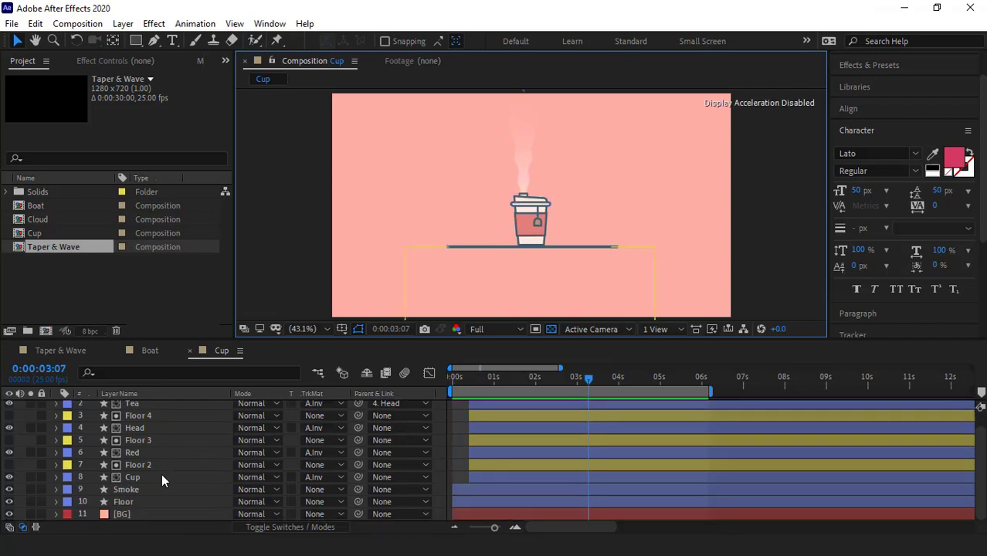
{"action": "left_click", "coordinate": [145, 490]}
{"action": "key", "text": "Delete"}
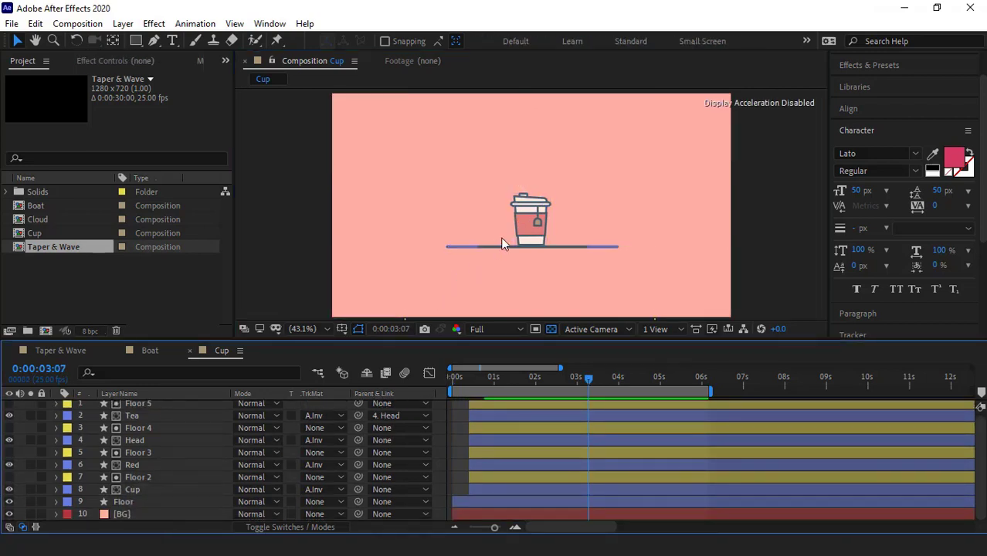
{"action": "scroll", "coordinate": [506, 230], "scroll_direction": "up", "scroll_amount": 3}
{"action": "scroll", "coordinate": [502, 239], "scroll_direction": "down", "scroll_amount": 3}
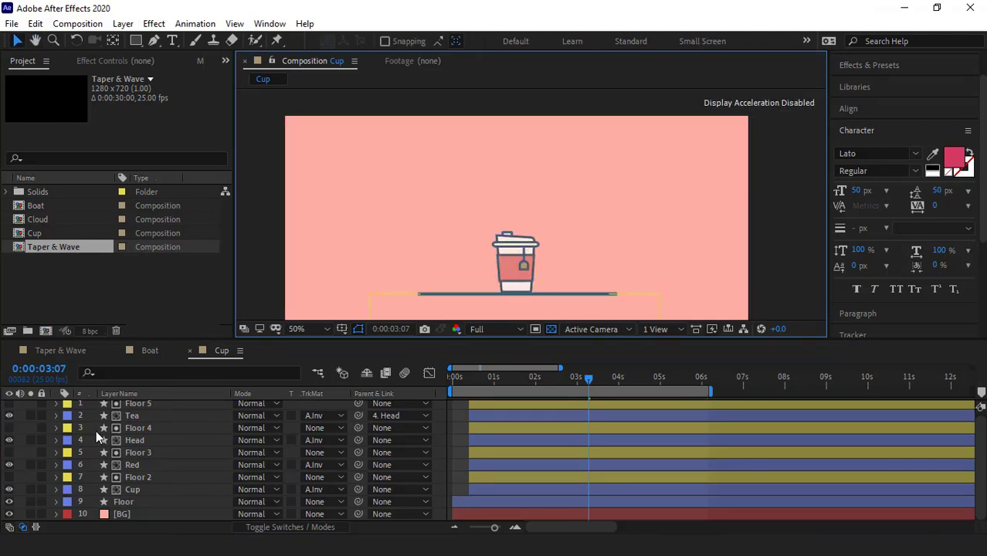
Draw a straight vertical path with the Pen tool from the cup lid's spout to just above the composition's upper edge.
{"action": "left_click", "coordinate": [96, 430]}
{"action": "scroll", "coordinate": [96, 433], "scroll_direction": "up", "scroll_amount": 1}
{"action": "left_click", "coordinate": [153, 38]}
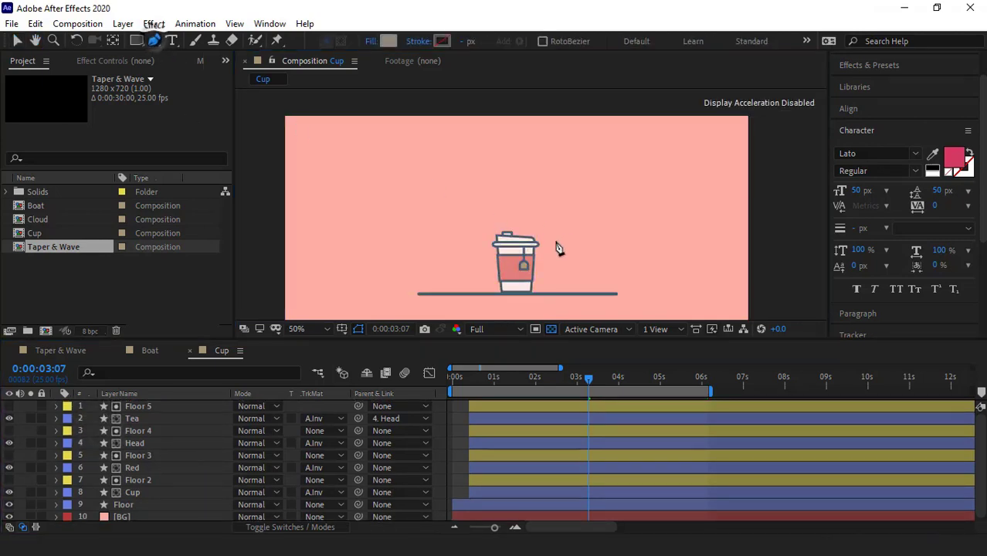
{"action": "scroll", "coordinate": [502, 264], "scroll_direction": "up", "scroll_amount": 2}
{"action": "left_click", "coordinate": [484, 268]}
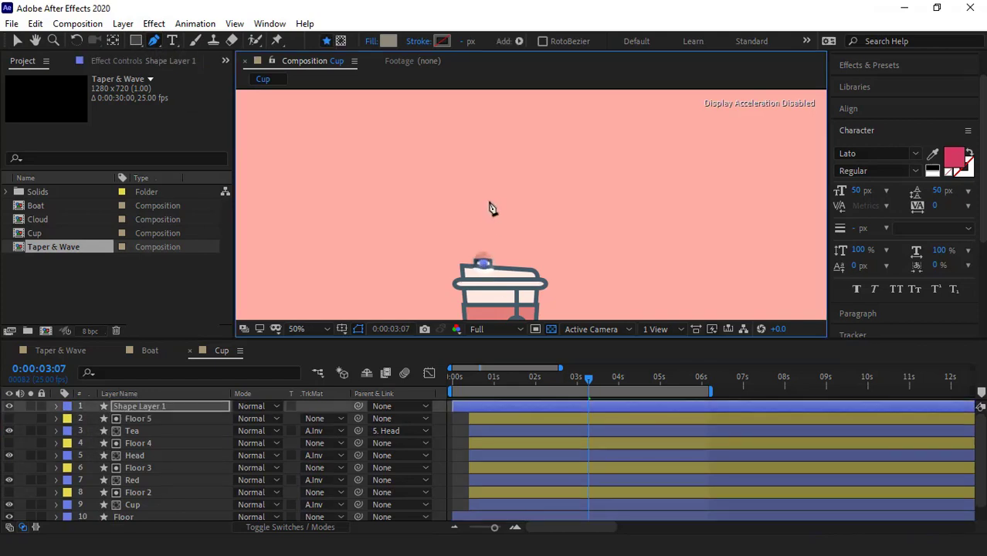
{"action": "scroll", "coordinate": [494, 201], "scroll_direction": "down", "scroll_amount": 2}
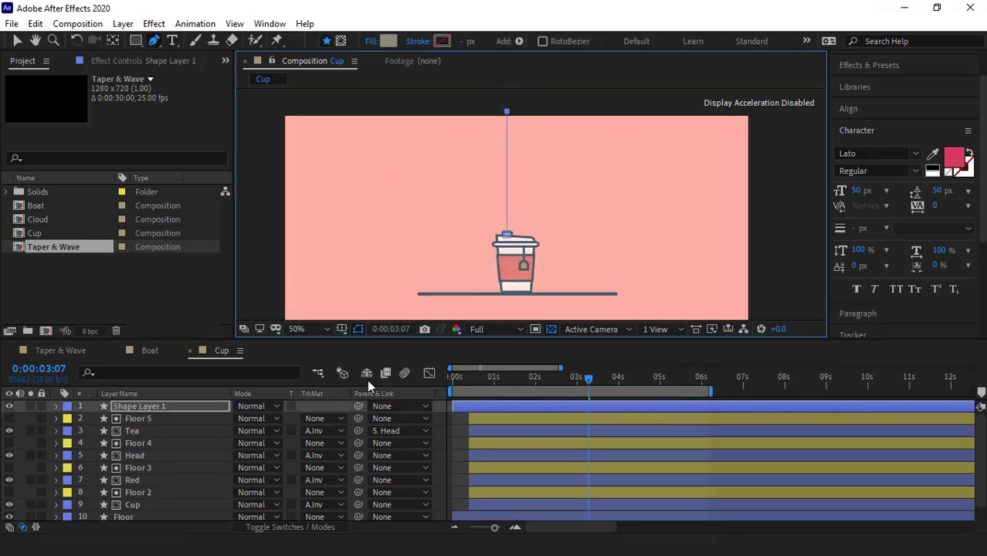
Remove the new vertical shape's fill and give it a solid white stroke.
{"action": "left_click", "coordinate": [151, 406]}
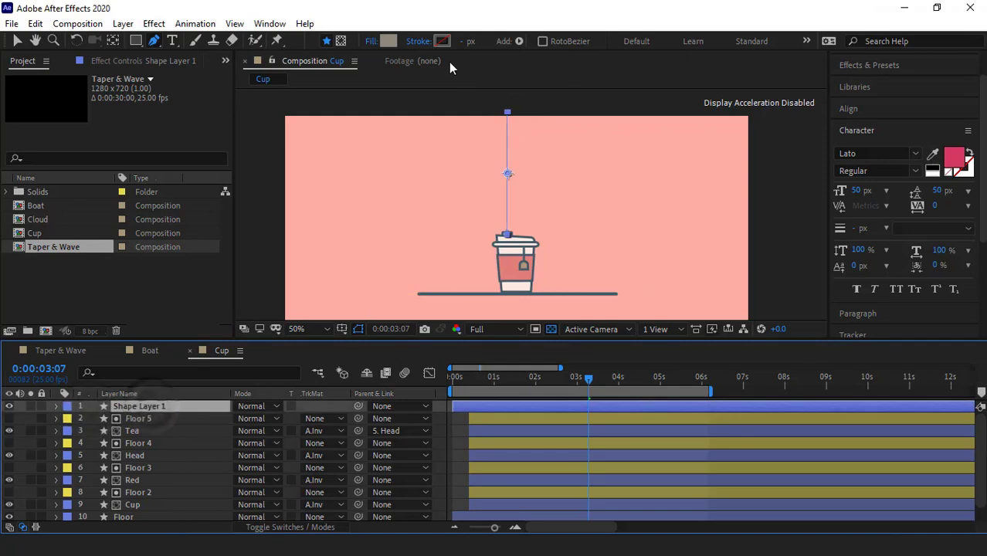
{"action": "left_click", "coordinate": [372, 41]}
{"action": "left_click", "coordinate": [420, 233]}
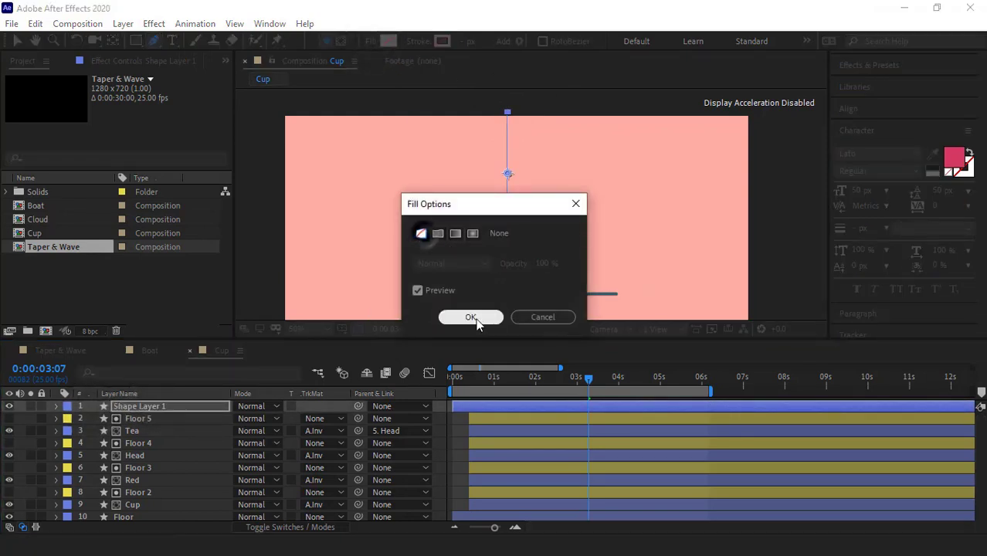
{"action": "left_click", "coordinate": [471, 316]}
{"action": "left_click", "coordinate": [423, 41]}
{"action": "left_click", "coordinate": [437, 233]}
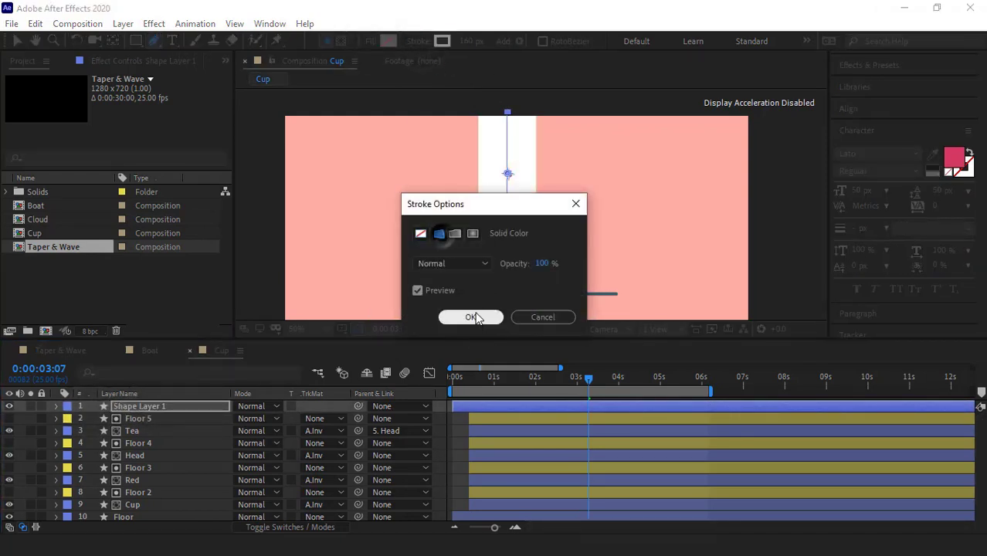
{"action": "left_click", "coordinate": [466, 316]}
Reduce the vertical shape's stroke width to 98 px.
{"action": "key", "text": "period"}
{"action": "key", "text": "period"}
{"action": "key", "text": "comma"}
{"action": "key", "text": "comma"}
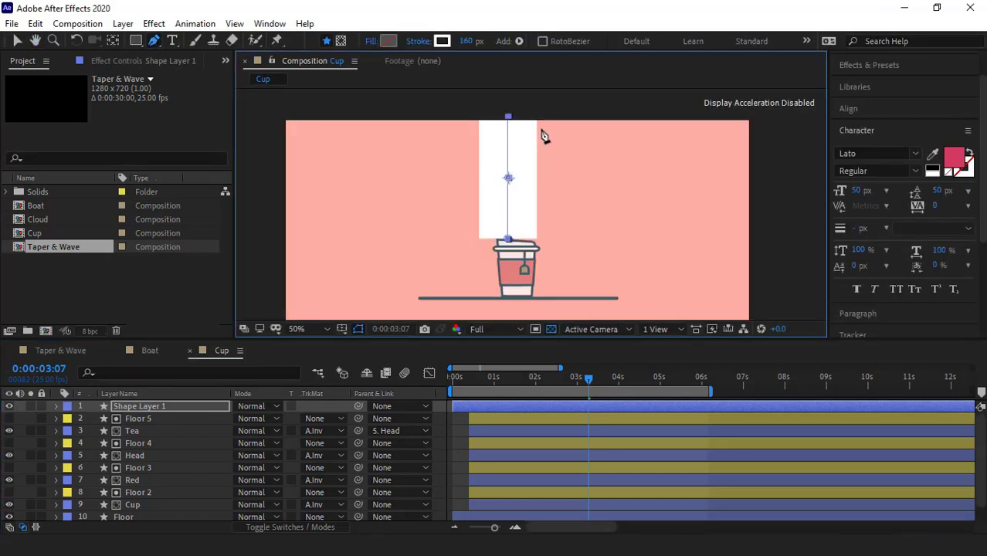
{"action": "left_click_drag", "start_coordinate": [466, 41], "coordinate": [424, 49]}
{"action": "scroll", "coordinate": [531, 238], "scroll_direction": "up", "scroll_amount": 2}
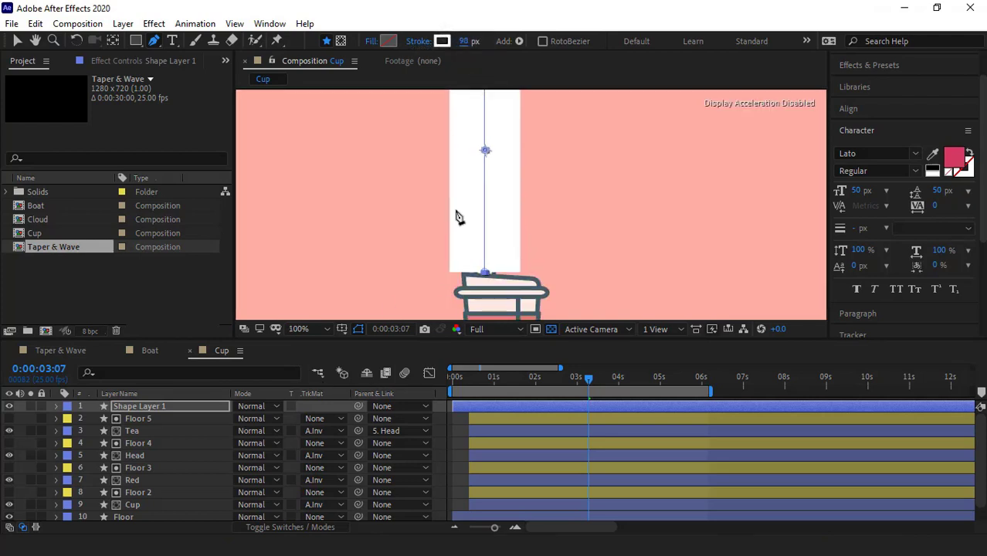
{"action": "scroll", "coordinate": [530, 205], "scroll_direction": "down", "scroll_amount": 2}
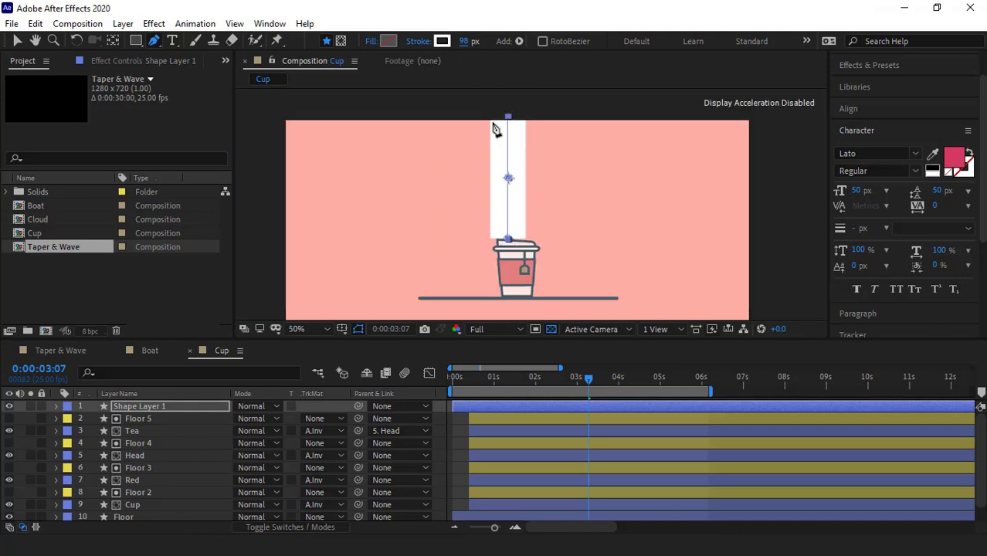
Set the Taper Start Length of Shape Layer 1's stroke to 100%.
{"action": "left_click", "coordinate": [57, 406]}
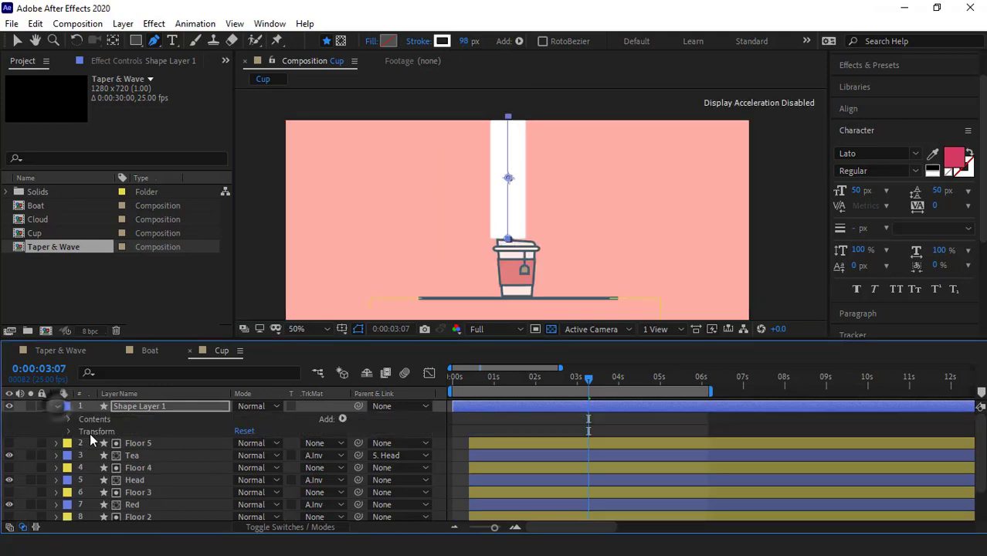
{"action": "left_click", "coordinate": [69, 418]}
{"action": "left_click", "coordinate": [81, 431]}
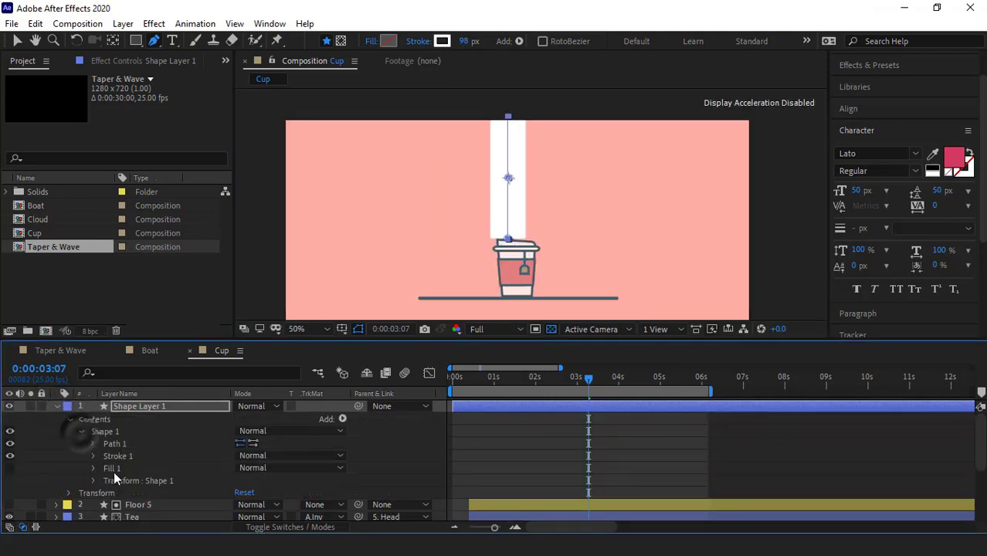
{"action": "left_click", "coordinate": [93, 456]}
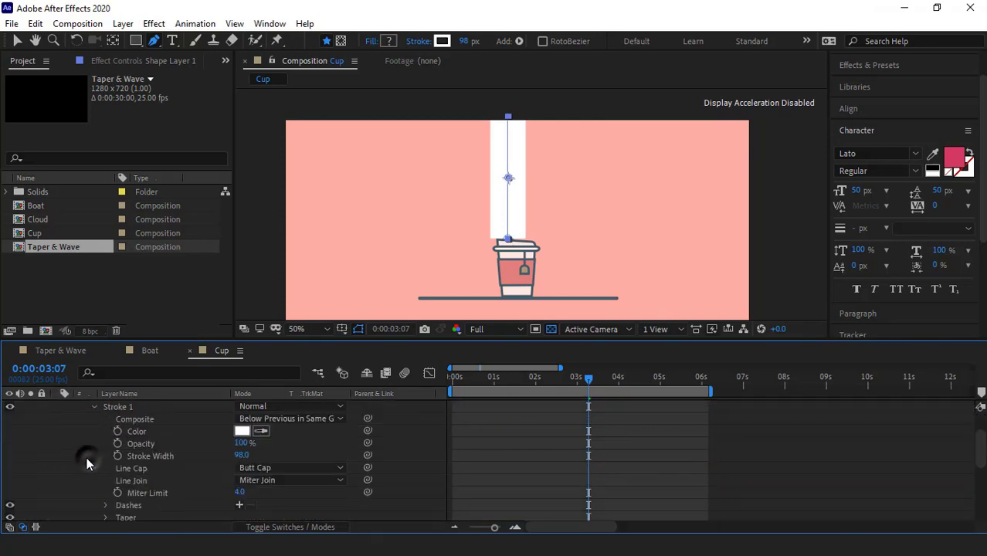
{"action": "scroll", "coordinate": [92, 463], "scroll_direction": "down", "scroll_amount": 2}
{"action": "left_click", "coordinate": [100, 471]}
{"action": "scroll", "coordinate": [88, 464], "scroll_direction": "down", "scroll_amount": 3}
{"action": "scroll", "coordinate": [204, 453], "scroll_direction": "up", "scroll_amount": 1}
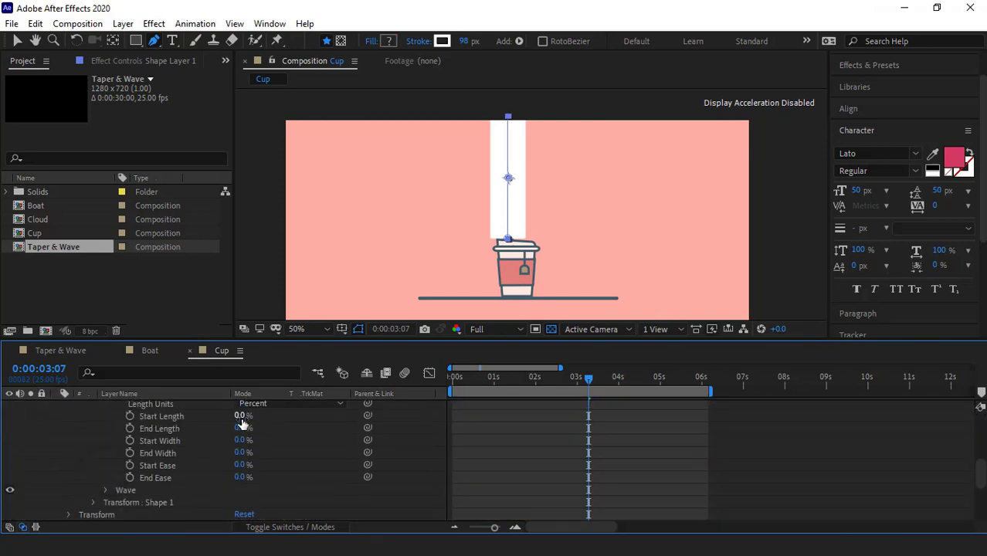
{"action": "left_click_drag", "start_coordinate": [243, 415], "coordinate": [318, 415]}
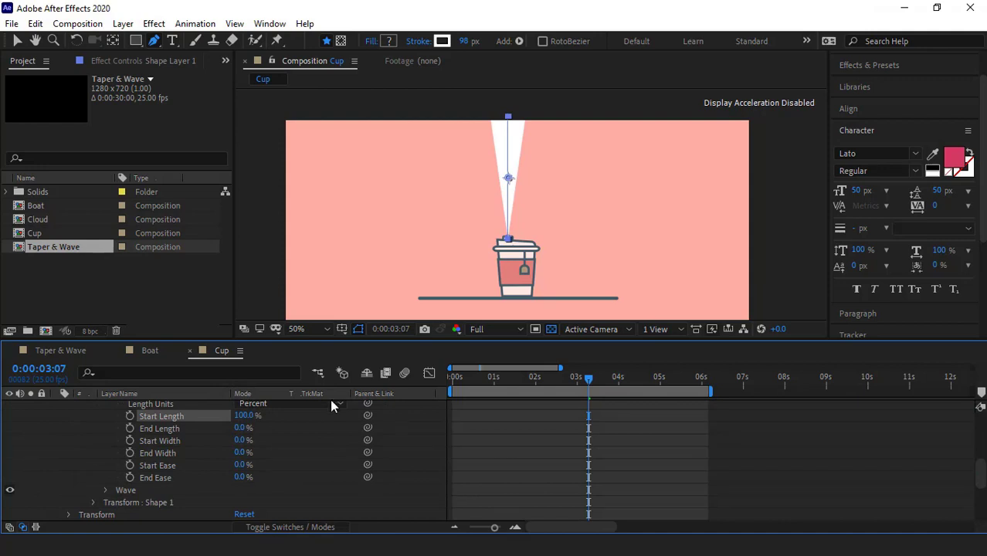
Widen the stroke's base at the cup spout by setting the Taper Start Width to 18.6%.
{"action": "scroll", "coordinate": [454, 263], "scroll_direction": "up", "scroll_amount": 4}
{"action": "scroll", "coordinate": [451, 287], "scroll_direction": "down", "scroll_amount": 2}
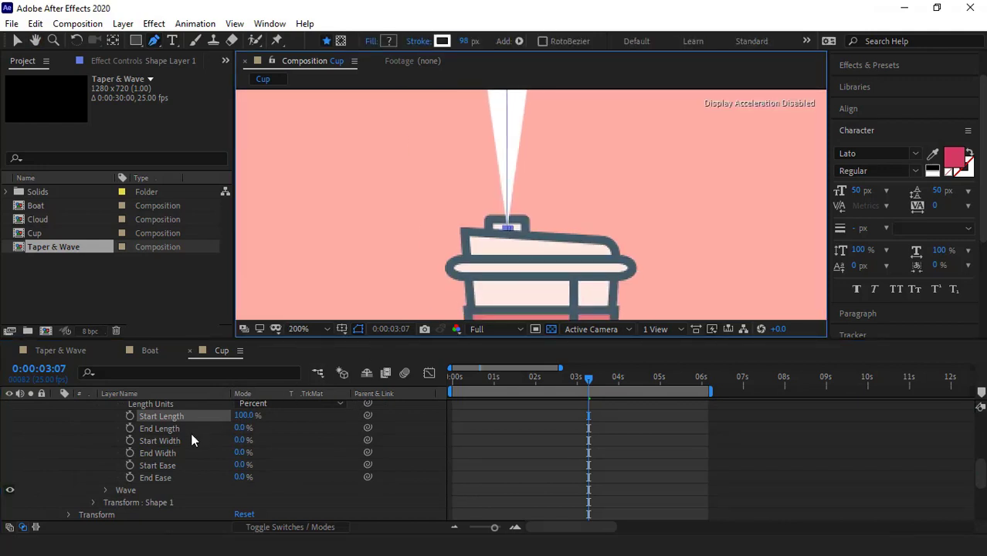
{"action": "left_click_drag", "start_coordinate": [238, 444], "coordinate": [251, 444]}
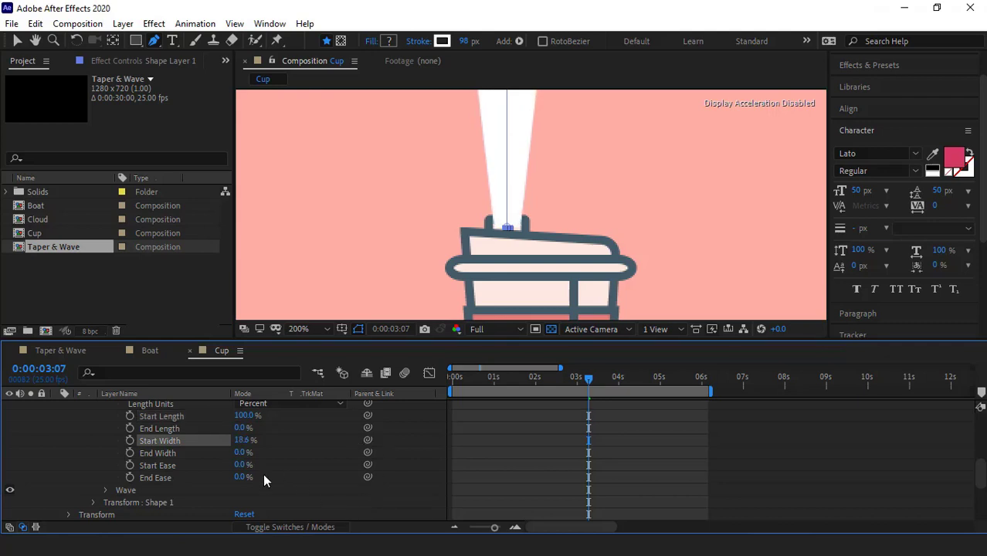
Set the Wave Amount of the smoke stroke to 35%.
{"action": "scroll", "coordinate": [186, 471], "scroll_direction": "up", "scroll_amount": 2}
{"action": "scroll", "coordinate": [118, 469], "scroll_direction": "down", "scroll_amount": 4}
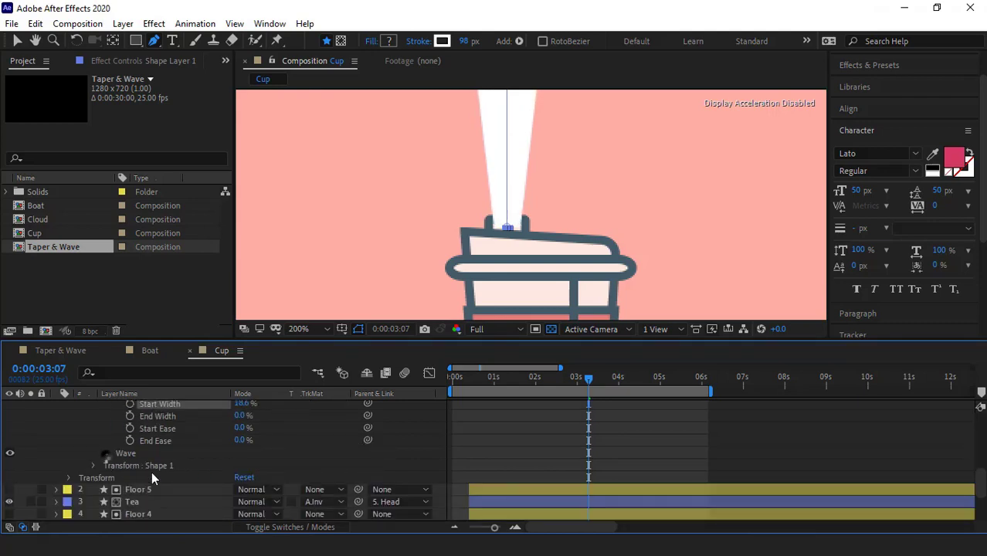
{"action": "scroll", "coordinate": [470, 188], "scroll_direction": "down", "scroll_amount": 5}
{"action": "scroll", "coordinate": [494, 188], "scroll_direction": "up", "scroll_amount": 1}
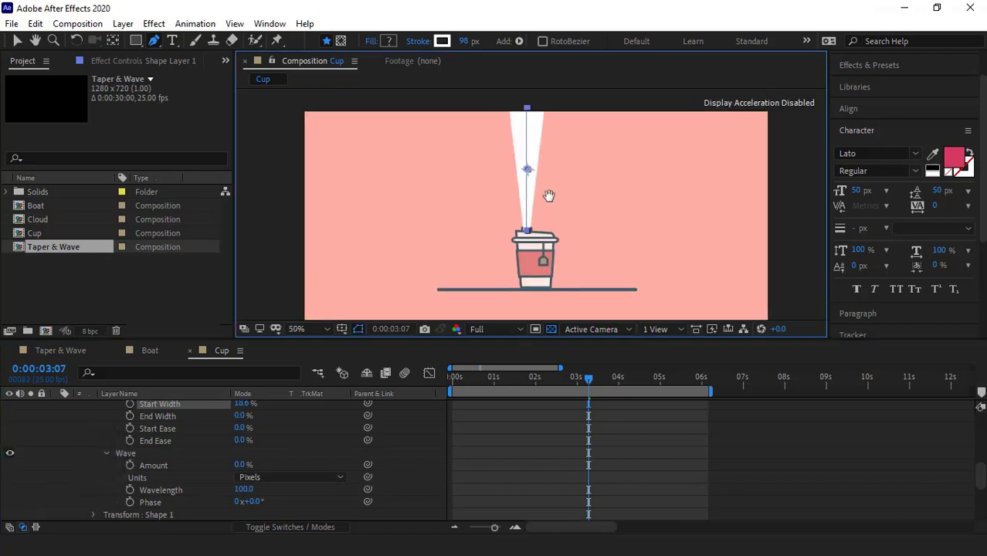
{"action": "left_click_drag", "start_coordinate": [548, 196], "coordinate": [549, 204]}
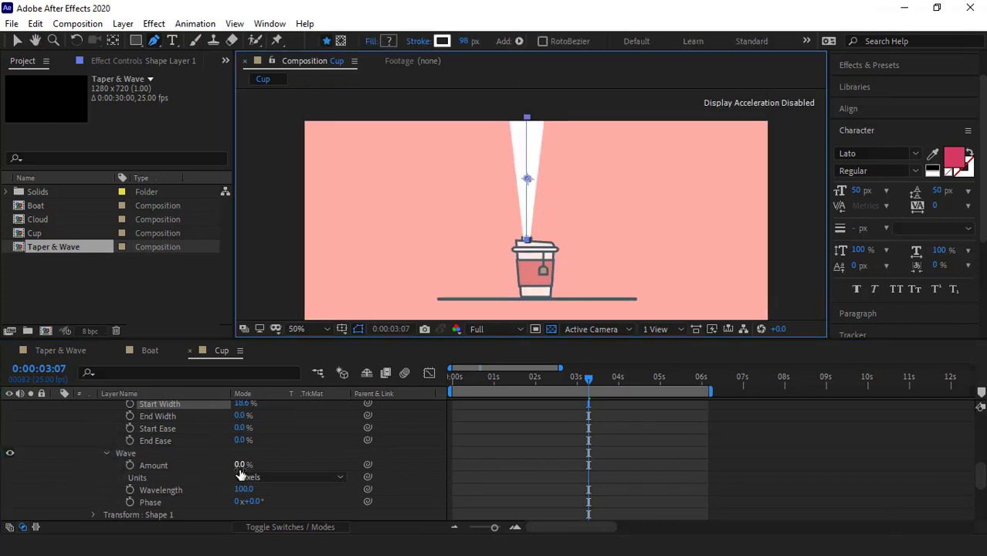
{"action": "left_click_drag", "start_coordinate": [241, 465], "coordinate": [268, 463]}
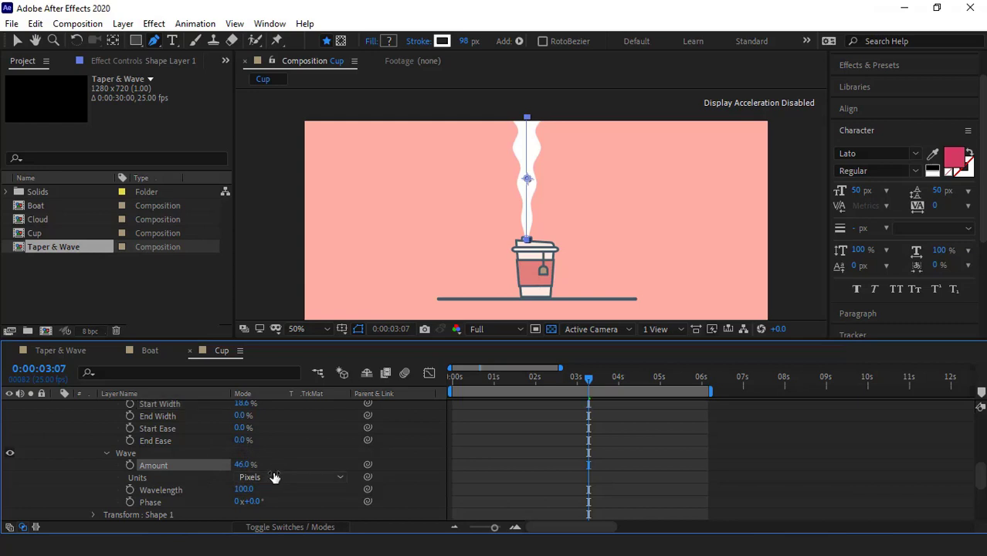
{"action": "left_click", "coordinate": [246, 465]}
{"action": "type", "text": "50"}
{"action": "key", "text": "Return"}
{"action": "left_click", "coordinate": [243, 465]}
{"action": "type", "text": "35.0"}
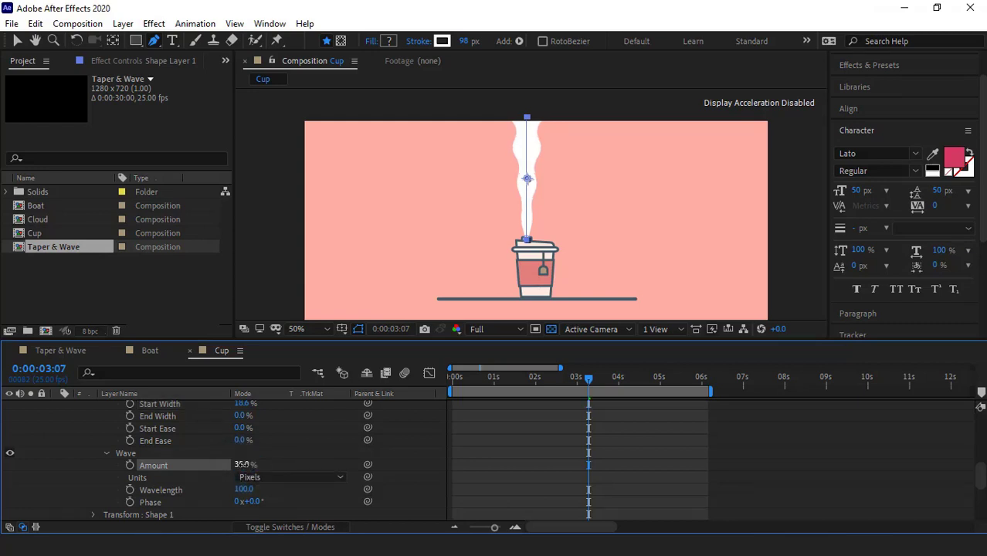
{"action": "left_click", "coordinate": [90, 474]}
Animate the smoke stroke's Wave Phase with the expression time*-100.
{"action": "left_click", "coordinate": [130, 502], "text": "alt"}
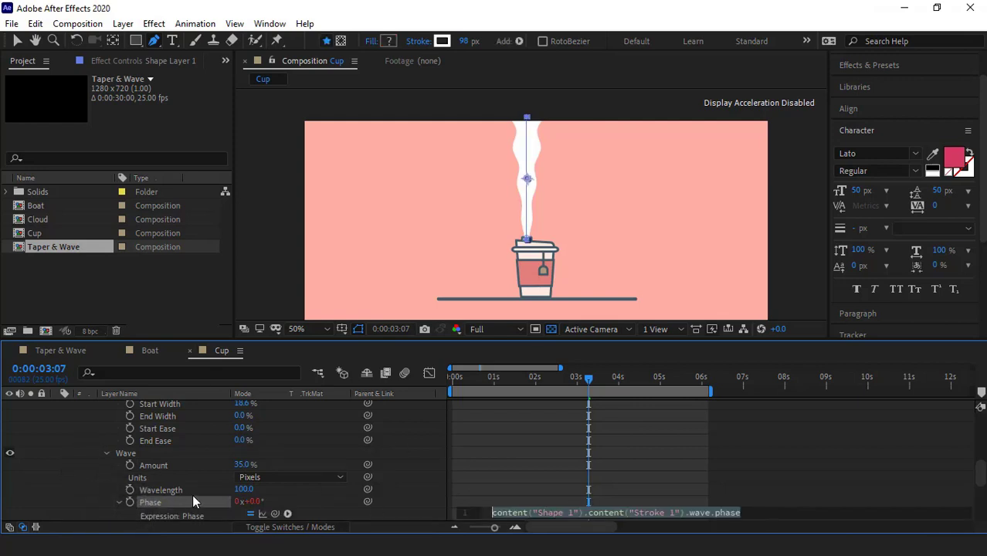
{"action": "type", "text": "time"}
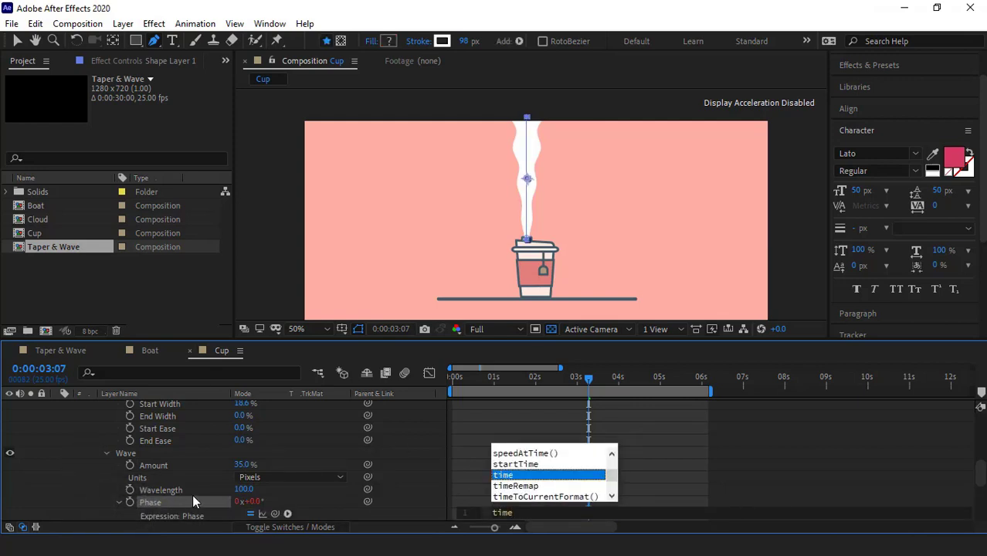
{"action": "type", "text": "*-100"}
{"action": "left_click", "coordinate": [82, 496]}
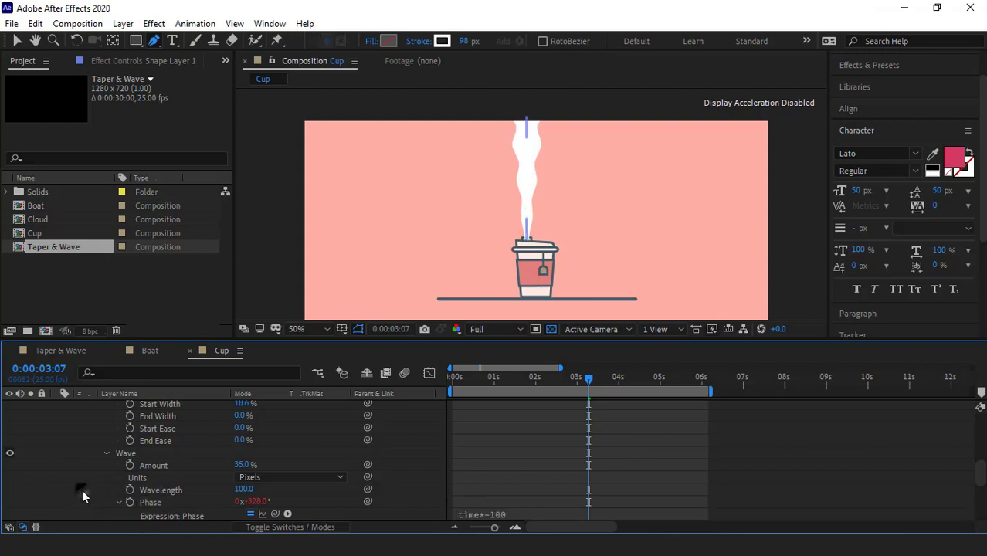
Preview the rising smoke animation in the Cup composition.
{"action": "key", "text": "space"}
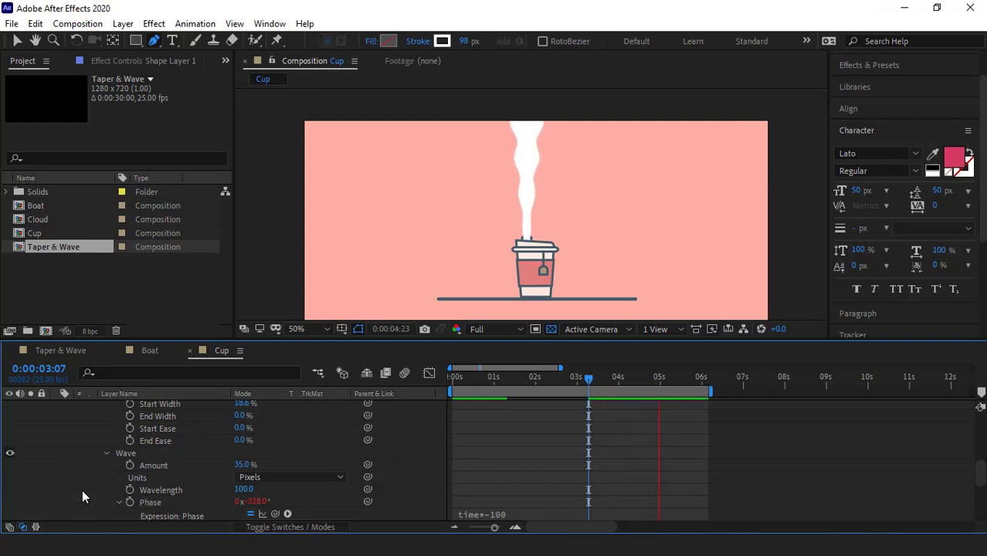
{"action": "left_click", "coordinate": [599, 378]}
{"action": "key", "text": "space"}
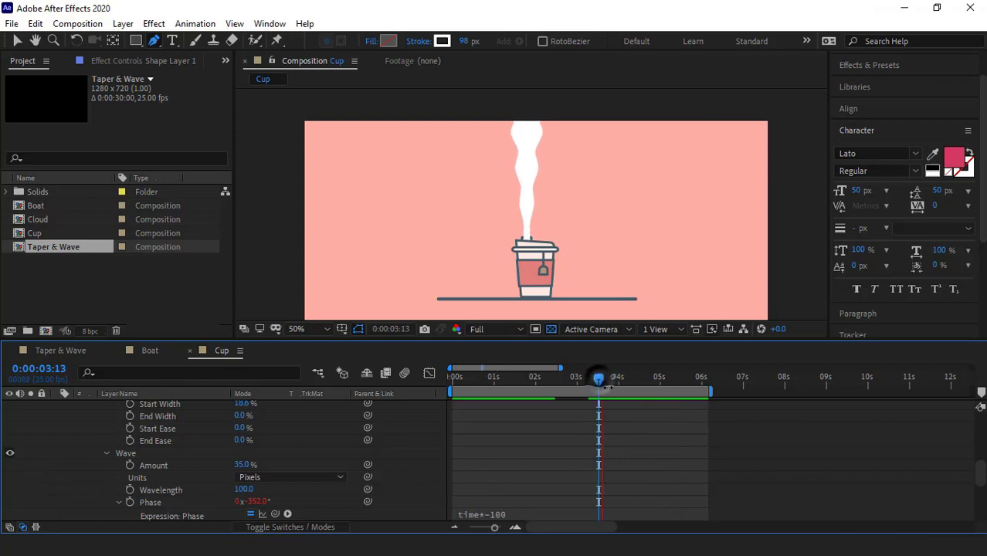
{"action": "key", "text": "space"}
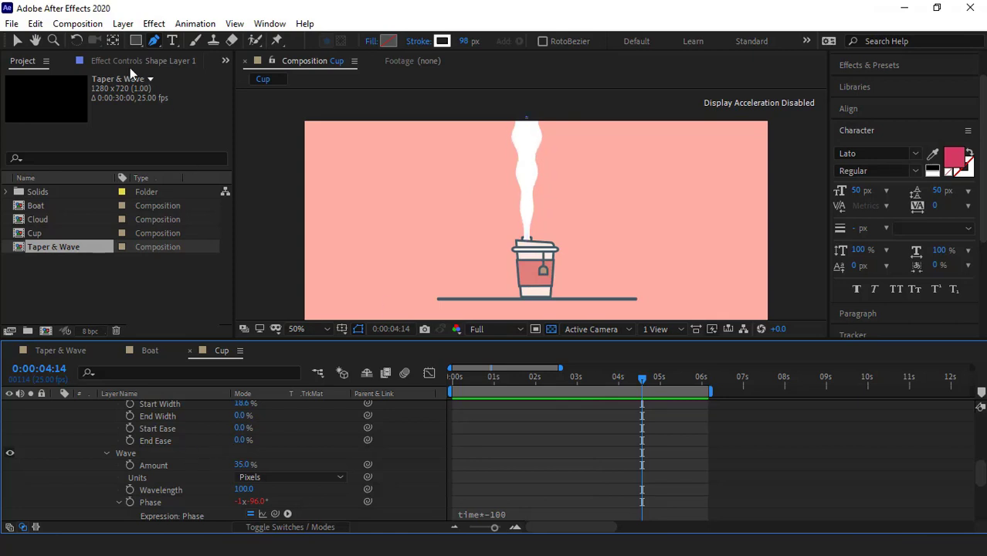
Change Shape Layer 1's stroke type from solid color to Linear Gradient.
{"action": "left_click", "coordinate": [17, 41]}
{"action": "scroll", "coordinate": [172, 457], "scroll_direction": "up", "scroll_amount": 8}
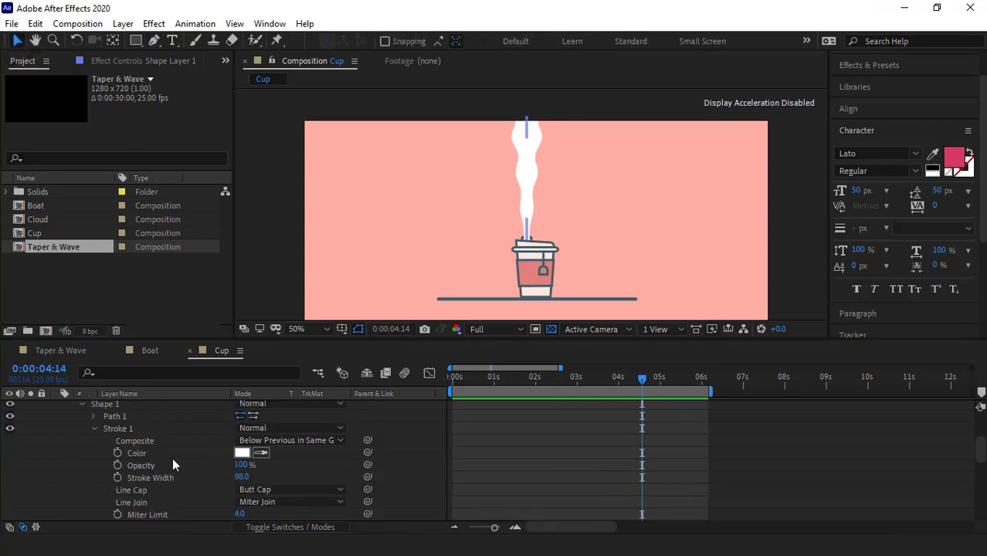
{"action": "left_click", "coordinate": [157, 406]}
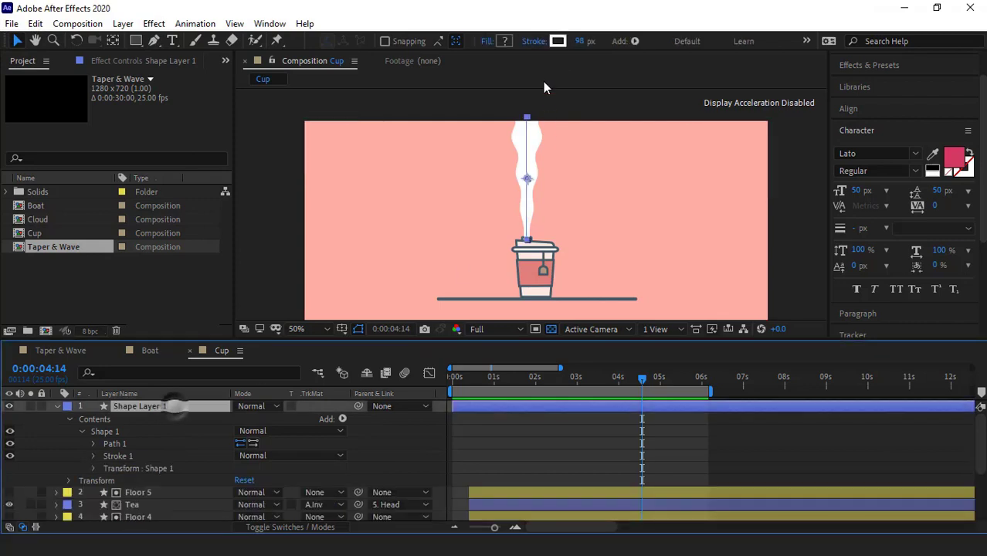
{"action": "left_click", "coordinate": [533, 41]}
{"action": "left_click", "coordinate": [455, 233]}
{"action": "left_click", "coordinate": [482, 318]}
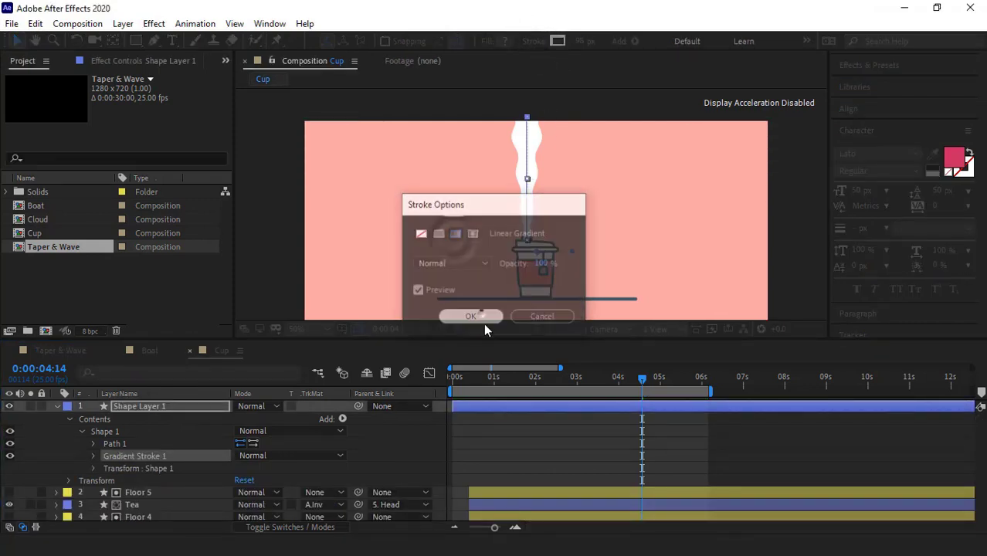
Set the end color stop of the smoke's stroke gradient to bright red, keeping the start stop white.
{"action": "left_click", "coordinate": [557, 41]}
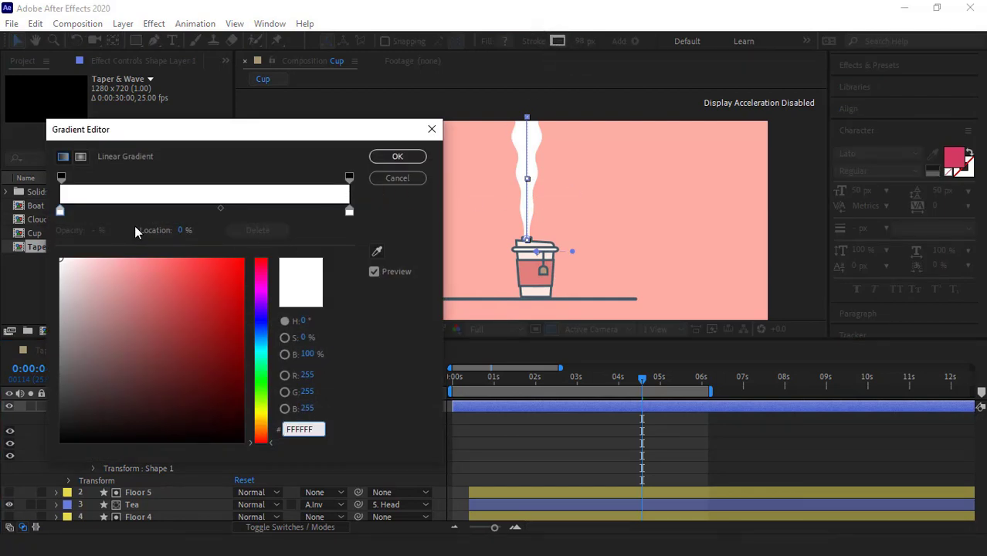
{"action": "left_click", "coordinate": [61, 210]}
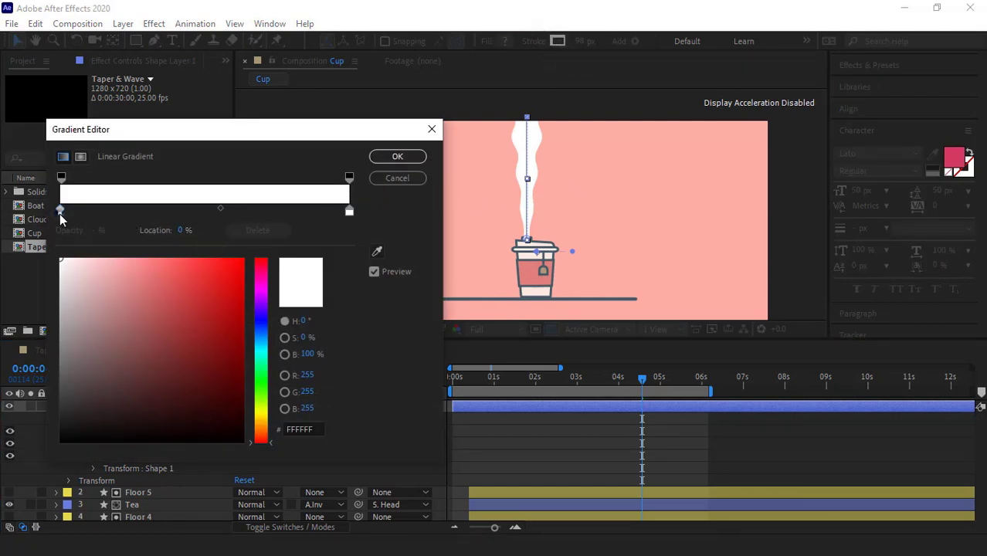
{"action": "left_click", "coordinate": [349, 212]}
{"action": "left_click", "coordinate": [61, 211]}
{"action": "left_click", "coordinate": [349, 211]}
{"action": "left_click", "coordinate": [217, 265]}
{"action": "left_click", "coordinate": [397, 156]}
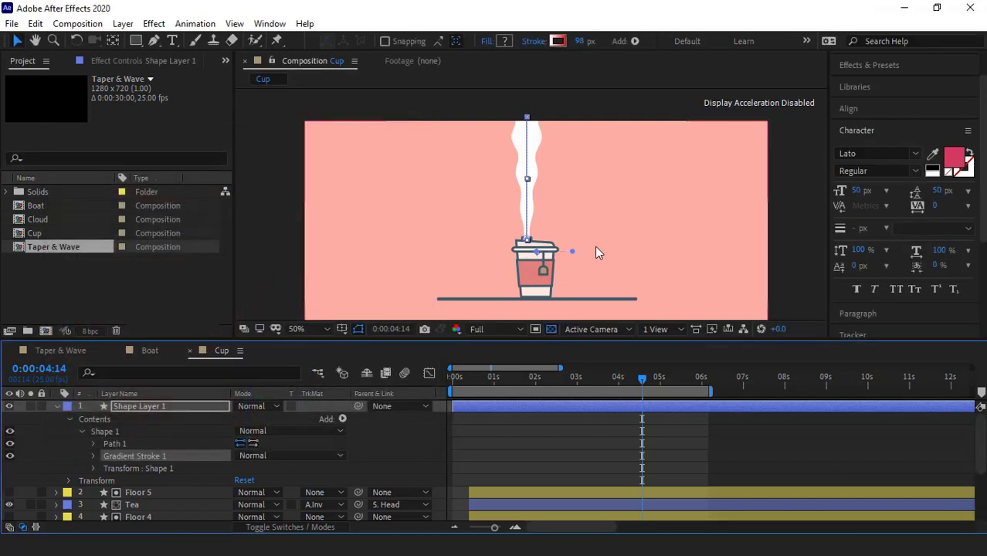
{"action": "left_click", "coordinate": [112, 40]}
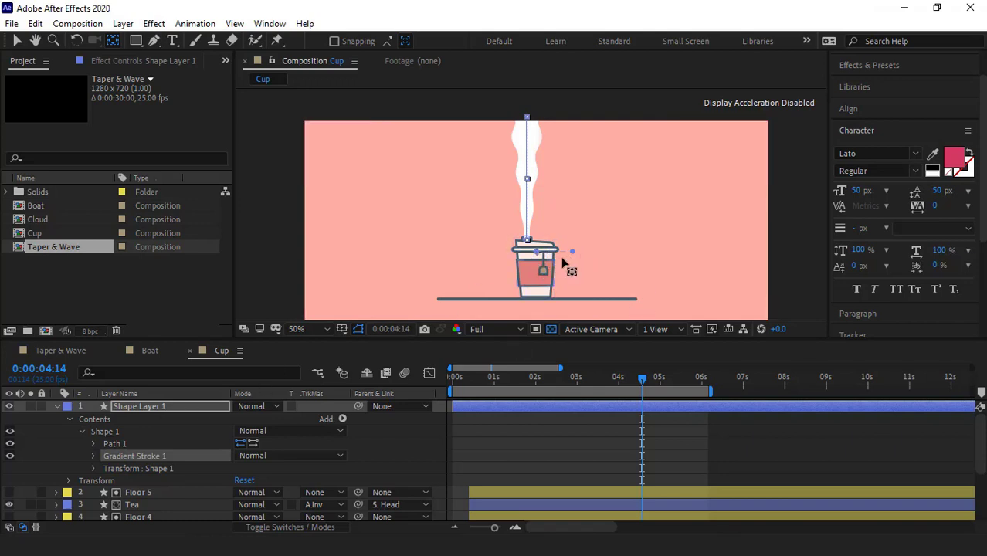
{"action": "left_click", "coordinate": [68, 455]}
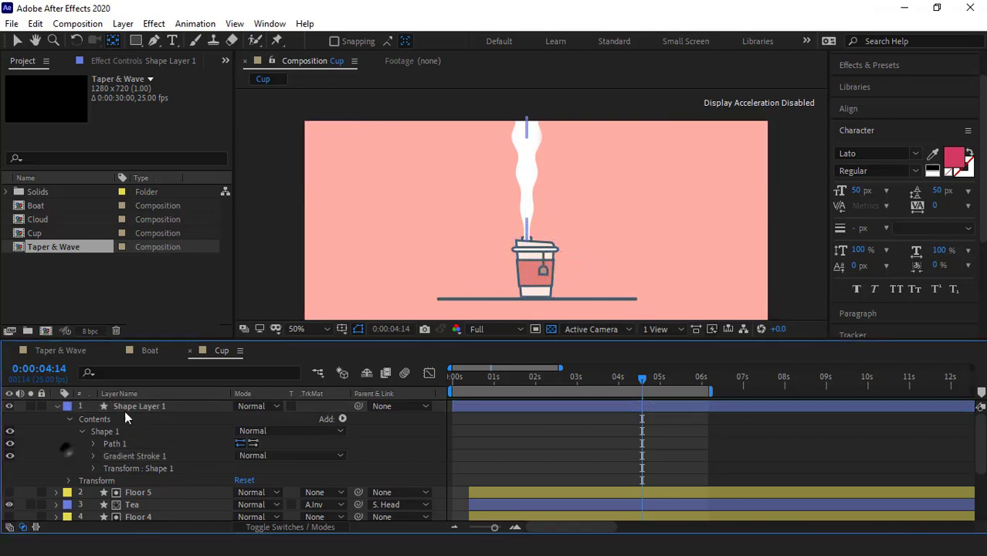
Position the smoke stroke's gradient start point at the cup lid and its end point at the smoke's upper end.
{"action": "left_click_drag", "start_coordinate": [123, 456], "coordinate": [133, 458]}
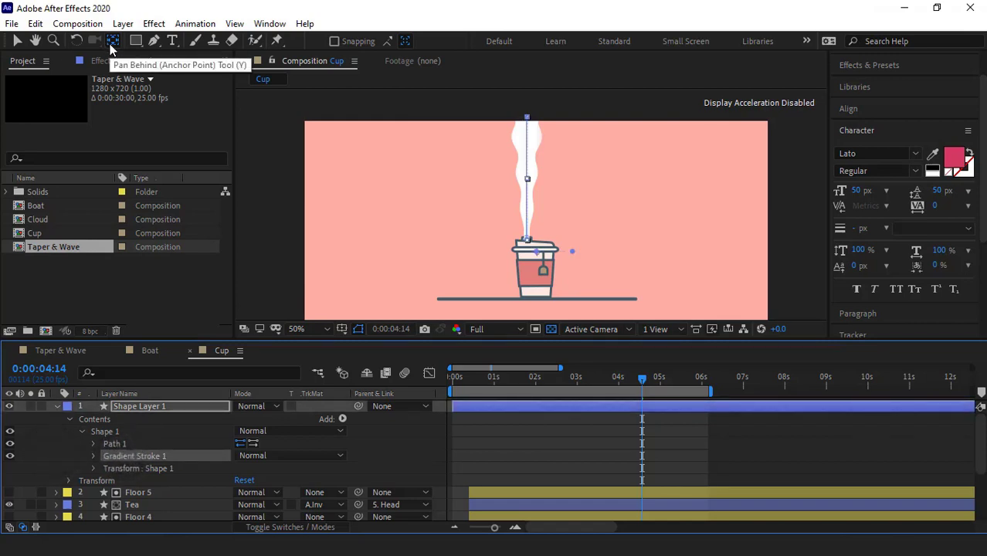
{"action": "left_click", "coordinate": [528, 241]}
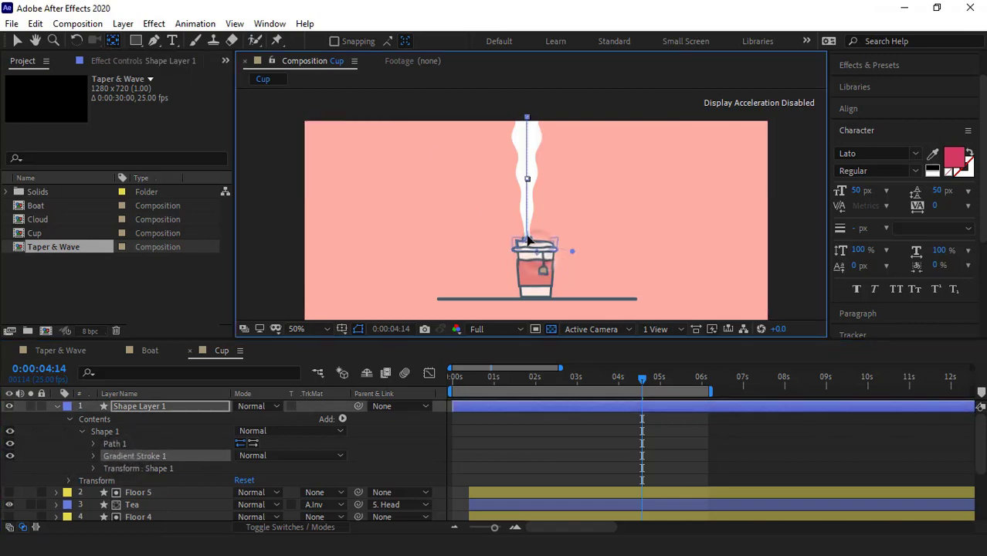
{"action": "mouse_move", "coordinate": [528, 241]}
{"action": "left_mouse_down"}
{"action": "mouse_move", "coordinate": [526, 210]}
{"action": "mouse_move", "coordinate": [528, 241]}
{"action": "left_mouse_up"}
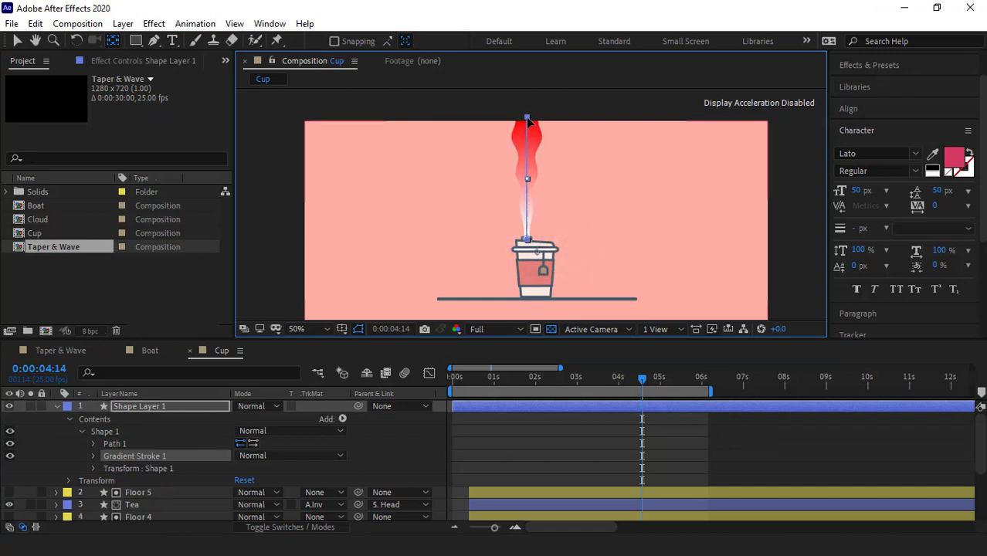
{"action": "key", "text": "v"}
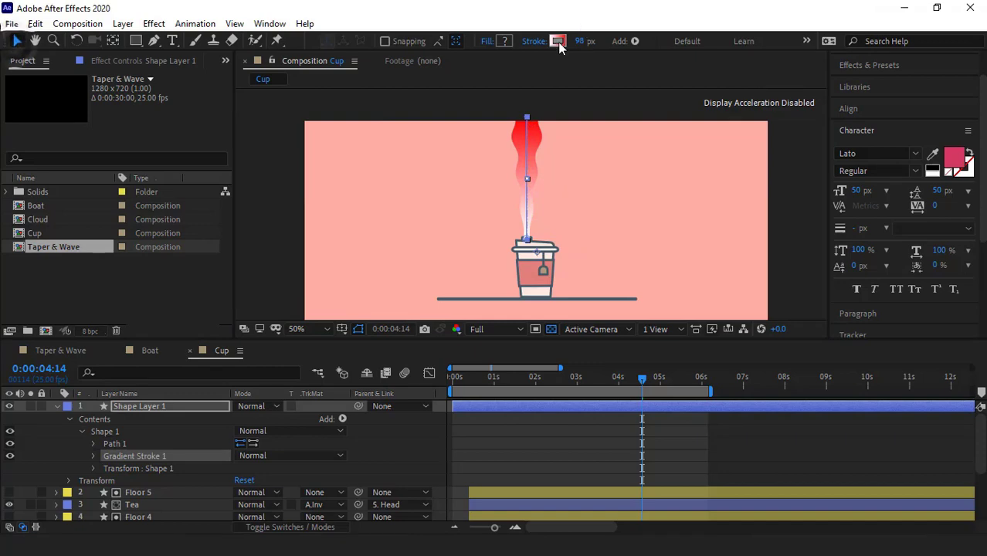
Set the end color stop of the smoke's stroke gradient to white (FFFFFF).
{"action": "left_click", "coordinate": [557, 42]}
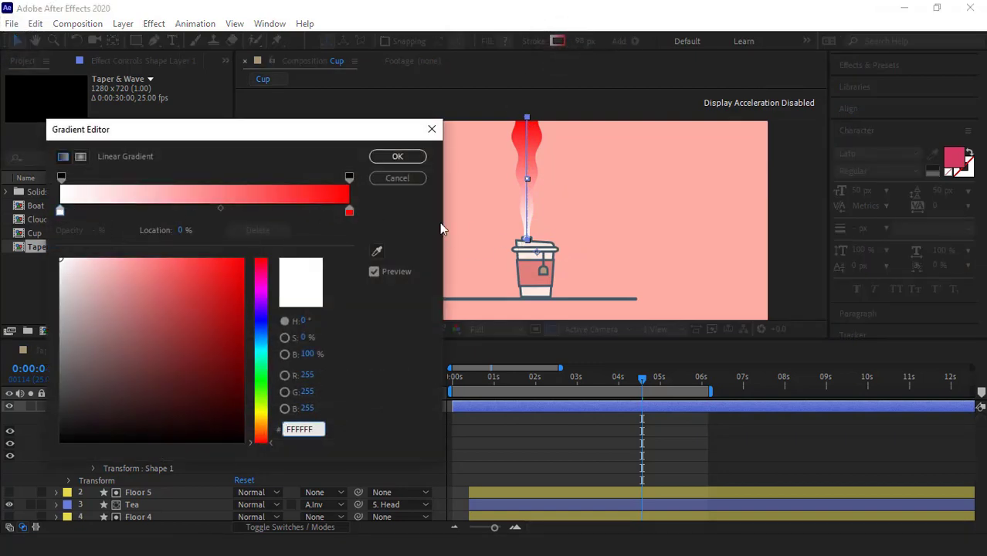
{"action": "left_click", "coordinate": [349, 211]}
{"action": "left_click_drag", "start_coordinate": [183, 283], "coordinate": [62, 260]}
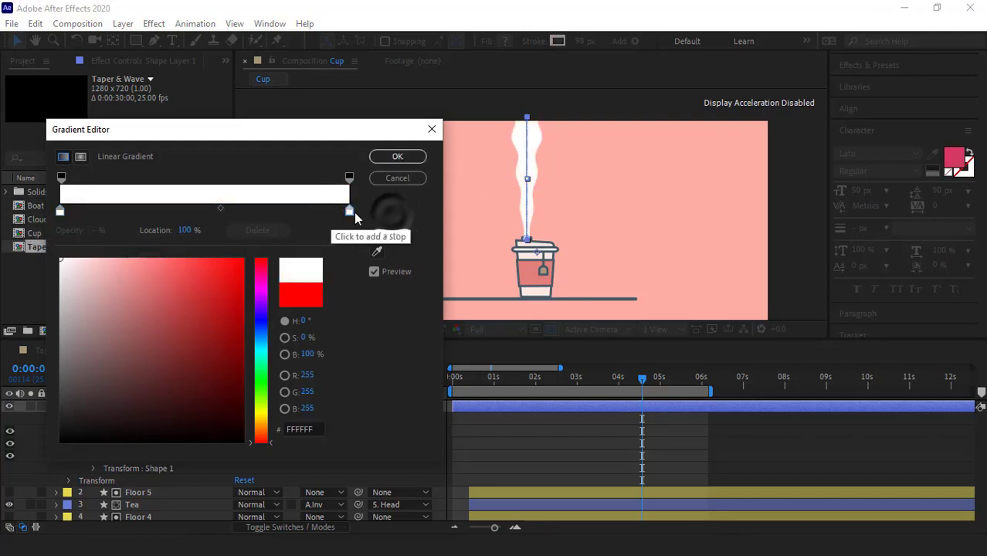
Set the gradient's end opacity stop to 0% and its opacity midpoint location to 28.5%, and preview the fading smoke.
{"action": "left_click", "coordinate": [349, 178]}
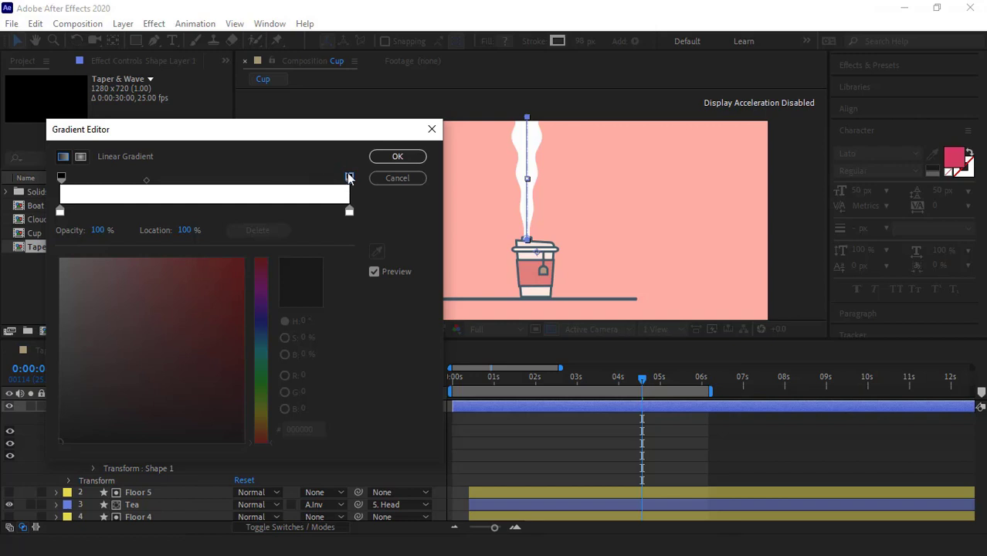
{"action": "left_click_drag", "start_coordinate": [98, 230], "coordinate": [73, 231]}
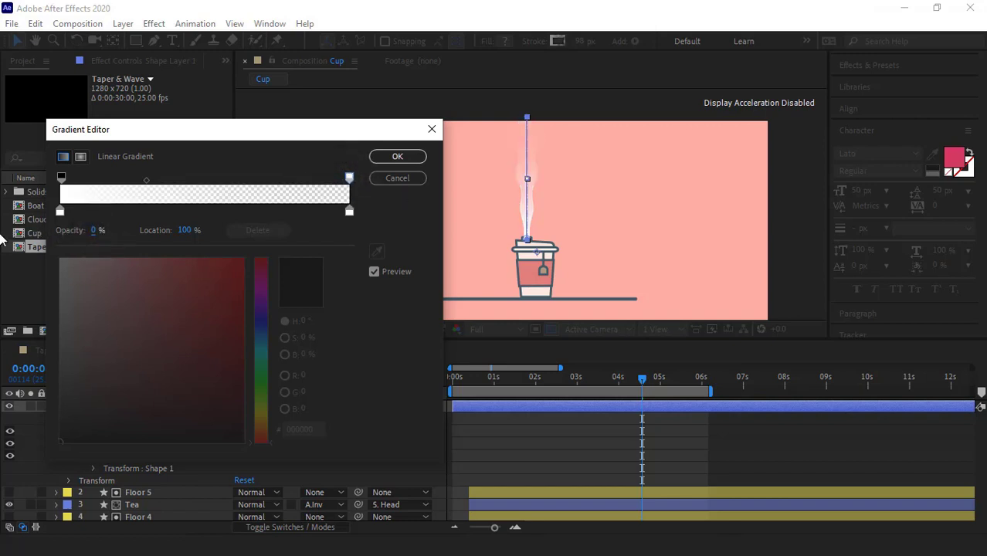
{"action": "left_click", "coordinate": [177, 181]}
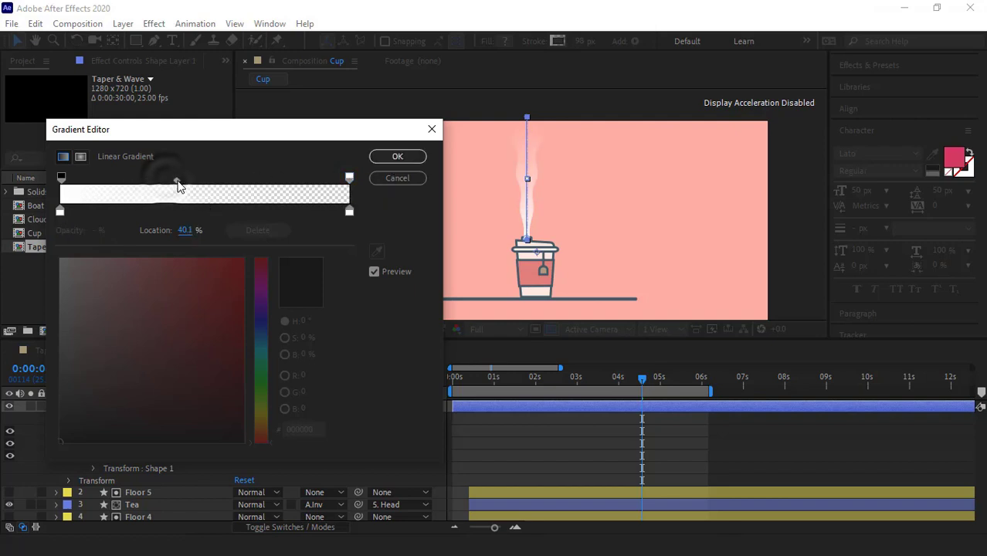
{"action": "mouse_move", "coordinate": [177, 181]}
{"action": "left_mouse_down"}
{"action": "mouse_move", "coordinate": [140, 181]}
{"action": "mouse_move", "coordinate": [149, 191]}
{"action": "mouse_move", "coordinate": [196, 190]}
{"action": "mouse_move", "coordinate": [143, 189]}
{"action": "left_mouse_up"}
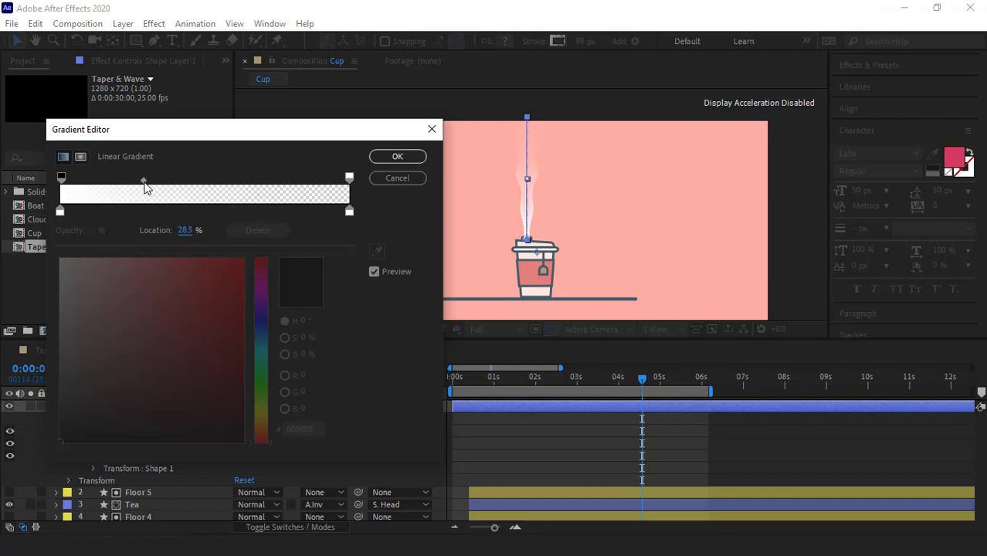
{"action": "left_click", "coordinate": [392, 157]}
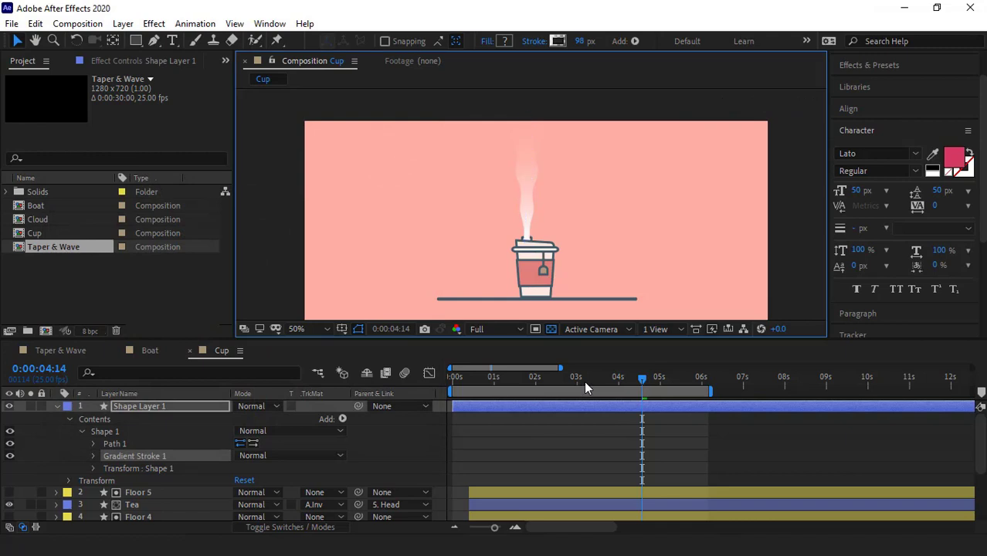
{"action": "key", "text": "space"}
{"action": "left_click", "coordinate": [530, 216]}
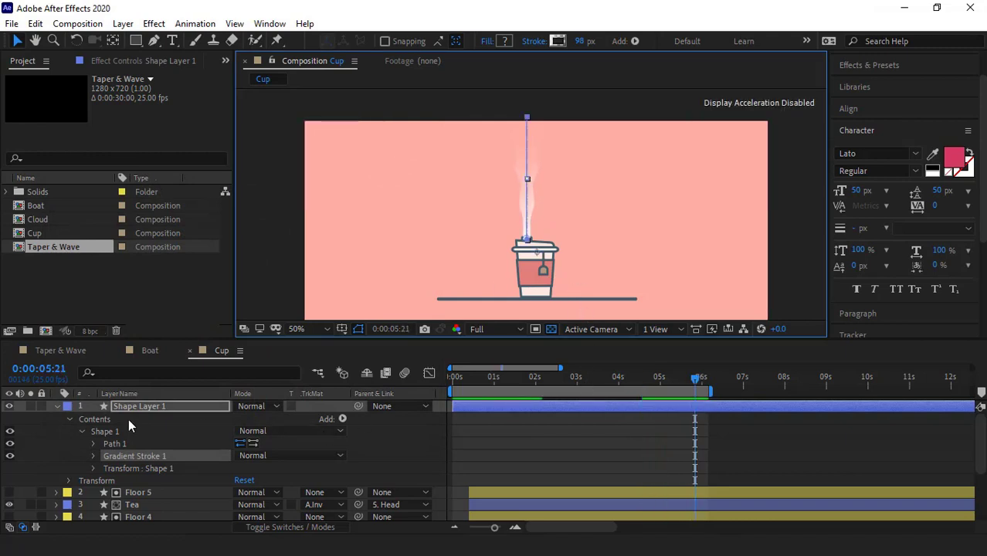
Collapse Shape Layer 1, move it directly below the Cup layer, and preview the animation.
{"action": "left_click", "coordinate": [57, 406]}
{"action": "left_click_drag", "start_coordinate": [150, 411], "coordinate": [168, 504]}
{"action": "key", "text": "F2"}
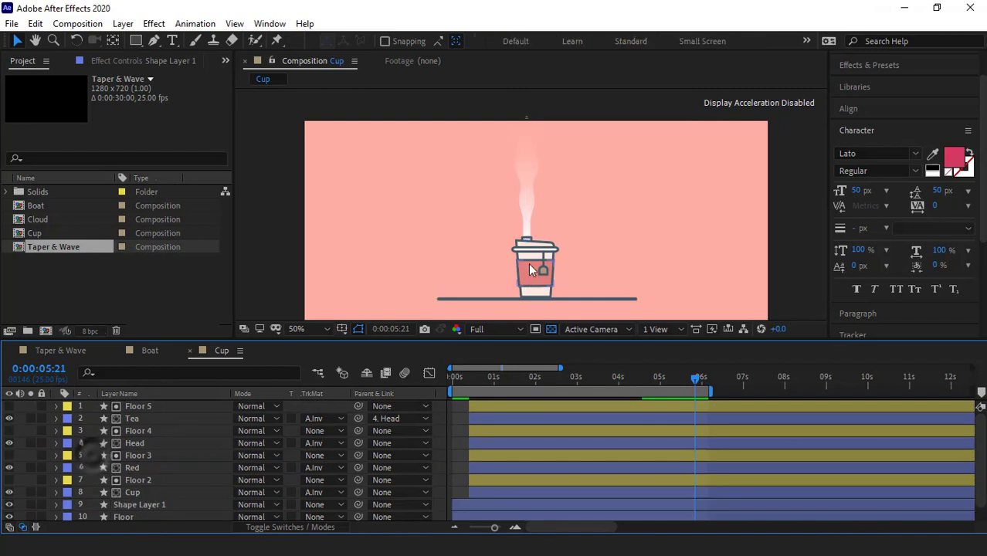
{"action": "key", "text": "space"}
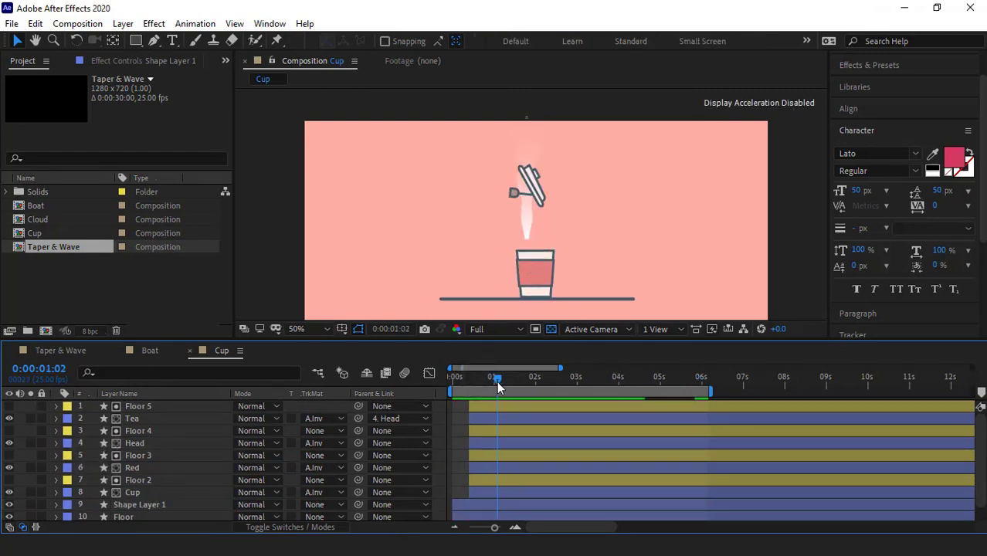
Set the in point of Shape Layer 1 to 0:00:01:05, when the lid lands on the cup.
{"action": "left_click", "coordinate": [178, 504]}
{"action": "scroll", "coordinate": [541, 210], "scroll_direction": "up", "scroll_amount": 2}
{"action": "scroll", "coordinate": [519, 472], "scroll_direction": "down", "scroll_amount": 1}
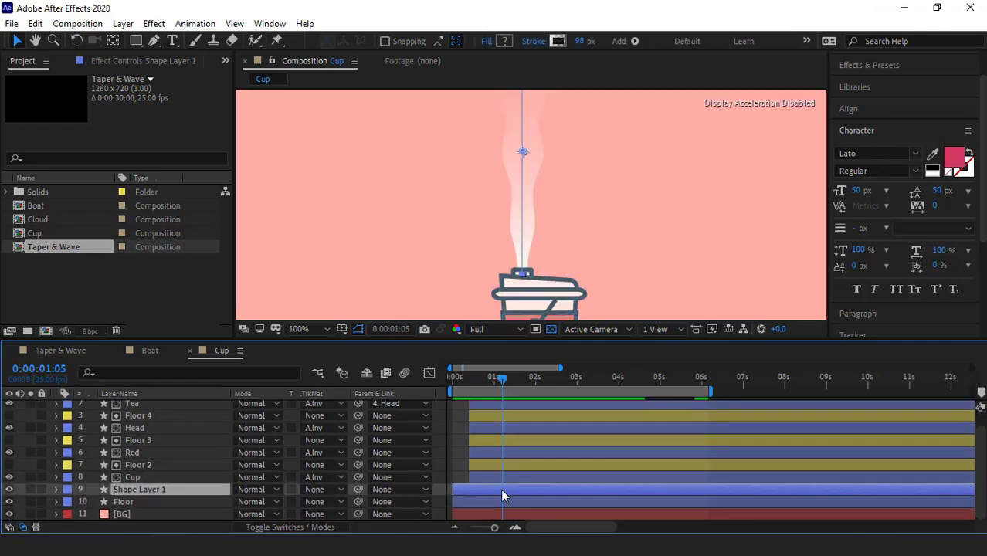
{"action": "left_click_drag", "start_coordinate": [476, 487], "coordinate": [517, 485]}
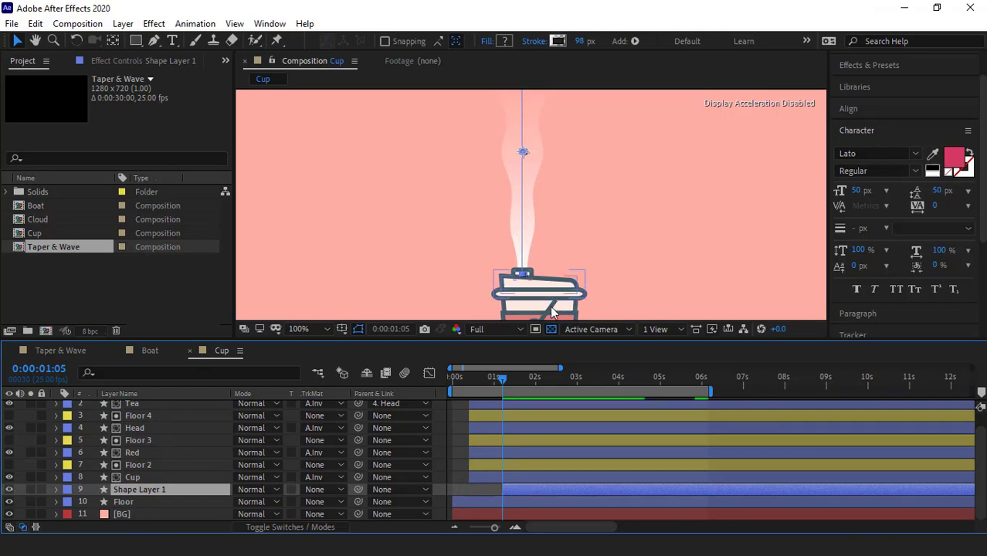
Set Gradient Stroke 1's End Point to -26.0, -35.0 at 0:00:01:05 and start keyframing it there.
{"action": "left_click", "coordinate": [55, 490]}
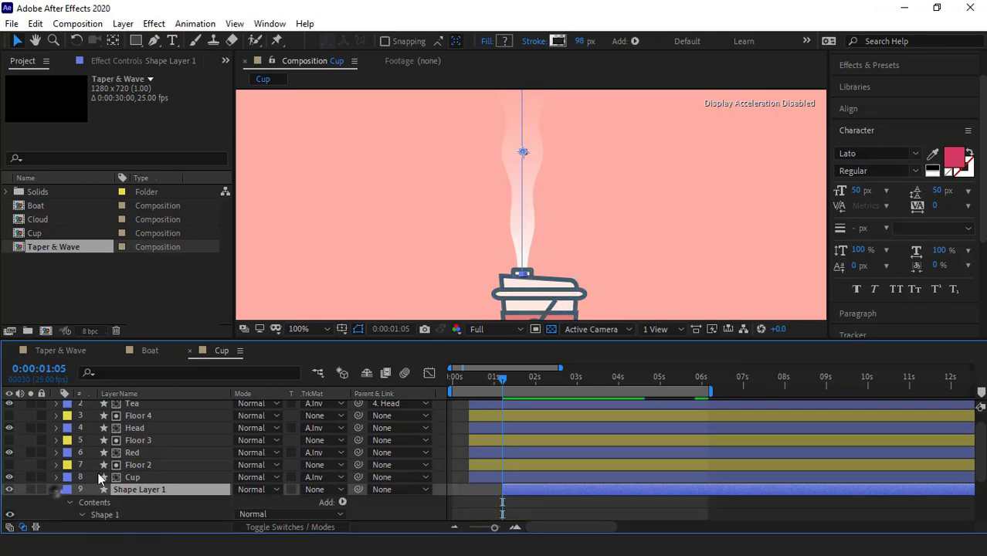
{"action": "scroll", "coordinate": [108, 472], "scroll_direction": "down", "scroll_amount": 3}
{"action": "left_click", "coordinate": [93, 466]}
{"action": "scroll", "coordinate": [83, 471], "scroll_direction": "down", "scroll_amount": 2}
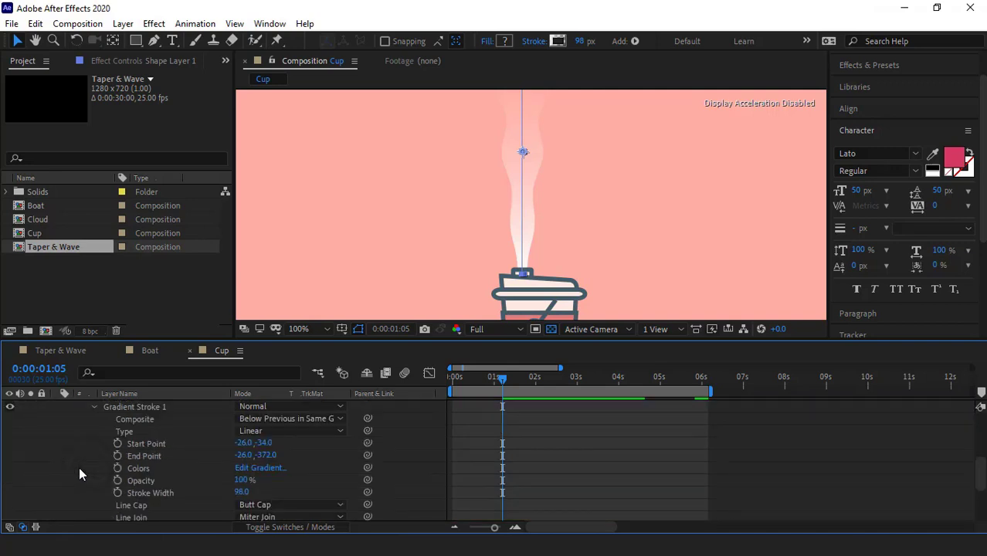
{"action": "scroll", "coordinate": [78, 469], "scroll_direction": "down", "scroll_amount": 2}
{"action": "scroll", "coordinate": [69, 477], "scroll_direction": "up", "scroll_amount": 2}
{"action": "key", "text": "comma"}
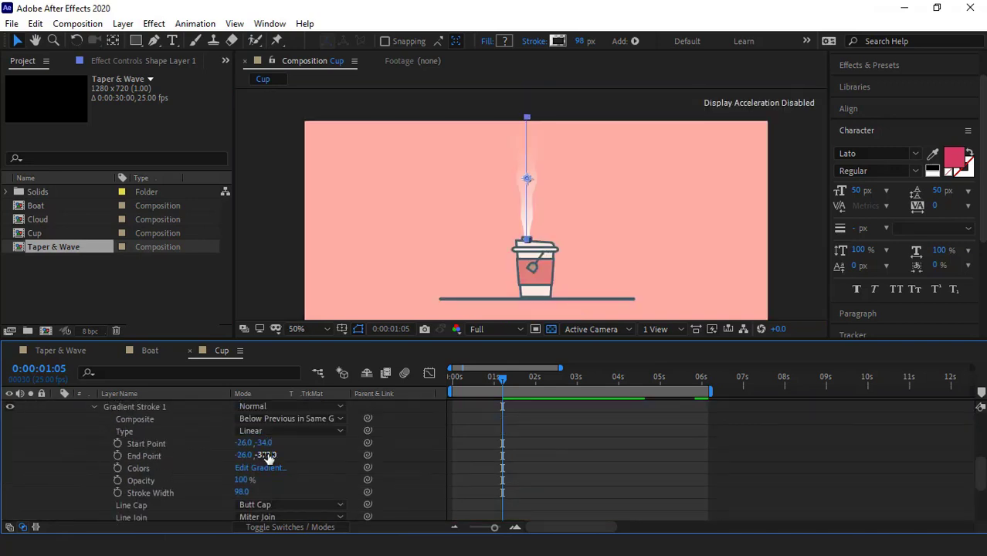
{"action": "left_click_drag", "start_coordinate": [268, 455], "coordinate": [408, 455]}
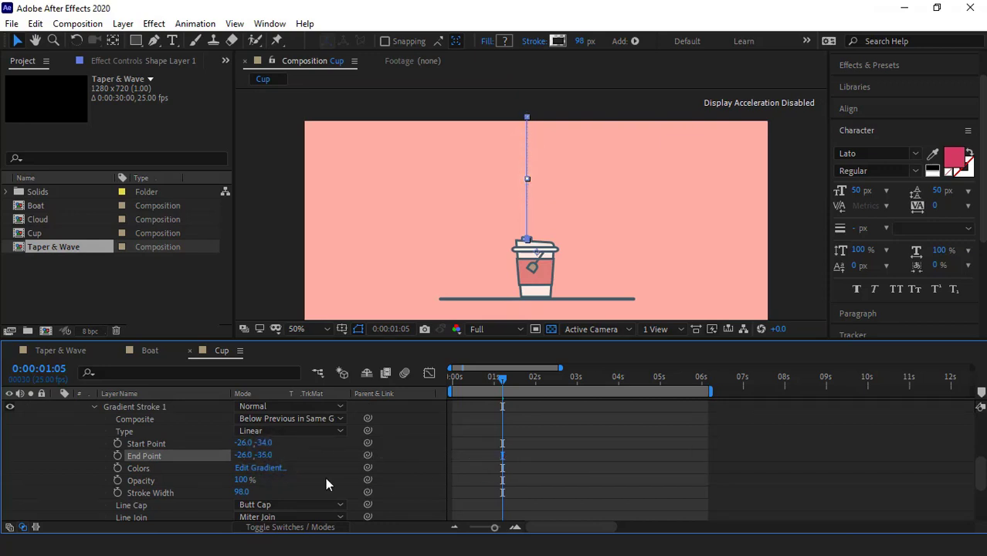
{"action": "left_click", "coordinate": [117, 456]}
Keyframe the gradient's End Point at -26.0, -422.0 at 0:00:02:00.
{"action": "key", "text": "shift+Page_Down"}
{"action": "key", "text": "shift+Page_Down"}
{"action": "left_click_drag", "start_coordinate": [262, 456], "coordinate": [194, 448]}
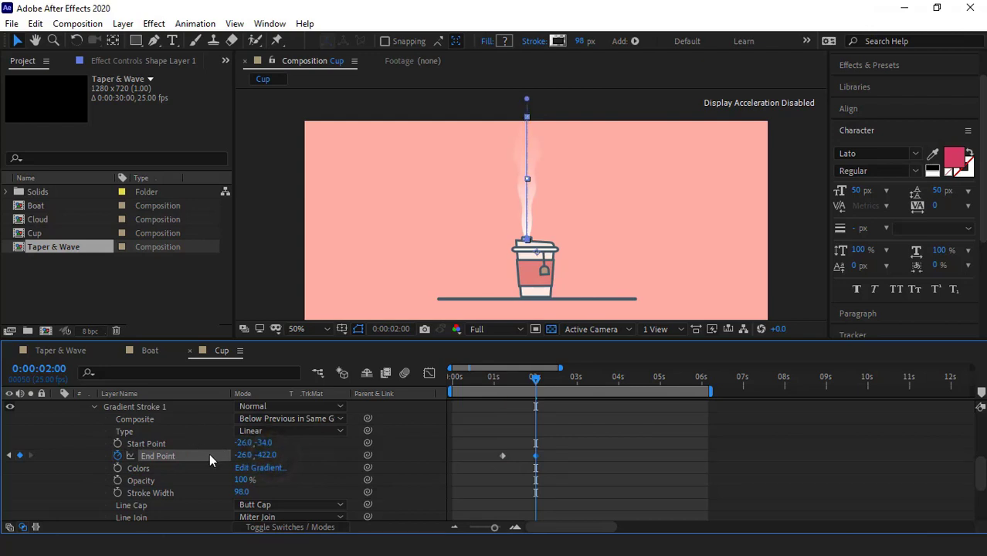
{"action": "left_click", "coordinate": [558, 438]}
Preview the smoke's reveal from about 0:00:01:01.
{"action": "left_click", "coordinate": [495, 379]}
{"action": "key", "text": "space"}
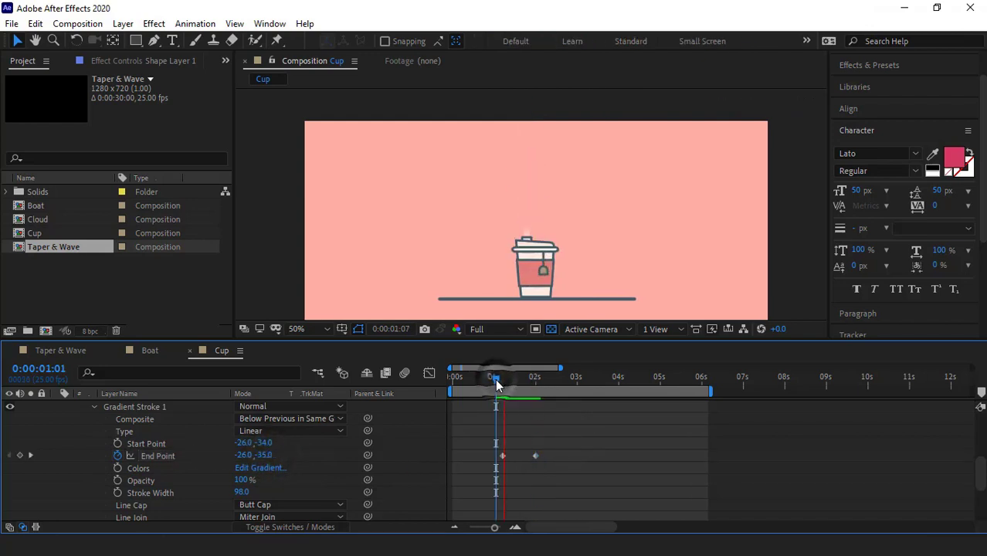
{"action": "key", "text": "space"}
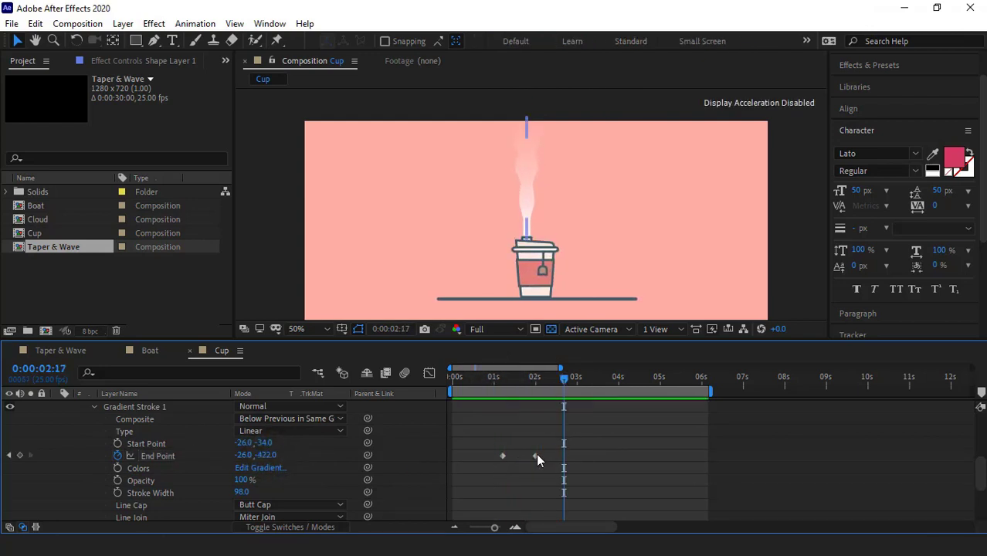
Slow the smoke's reveal by moving the second End Point keyframe to 0:00:02:17, and preview the result.
{"action": "left_click_drag", "start_coordinate": [535, 456], "coordinate": [564, 456]}
{"action": "left_click", "coordinate": [492, 378]}
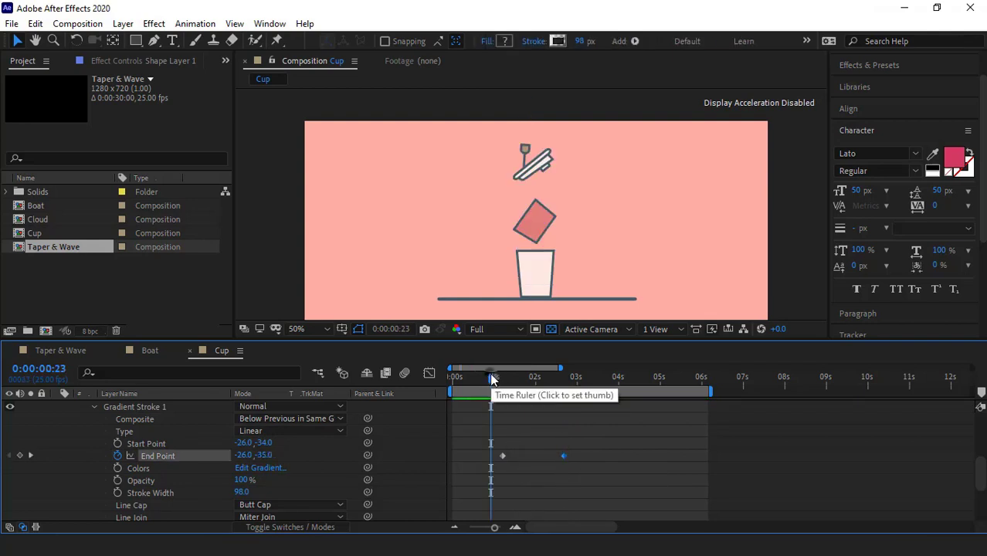
{"action": "key", "text": "space"}
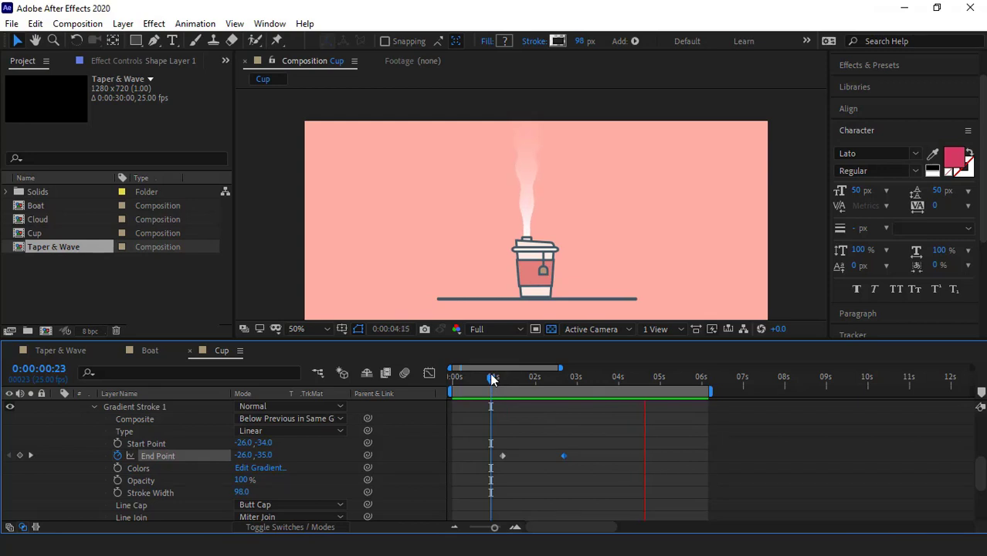
{"action": "key", "text": "space"}
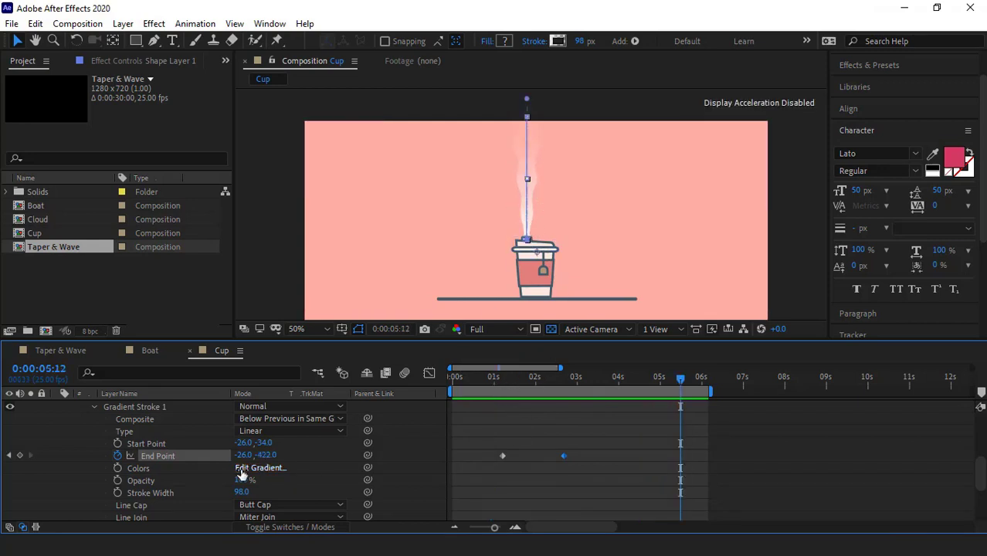
Set the start opacity stop of the smoke's stroke gradient to 50%.
{"action": "left_click", "coordinate": [270, 471]}
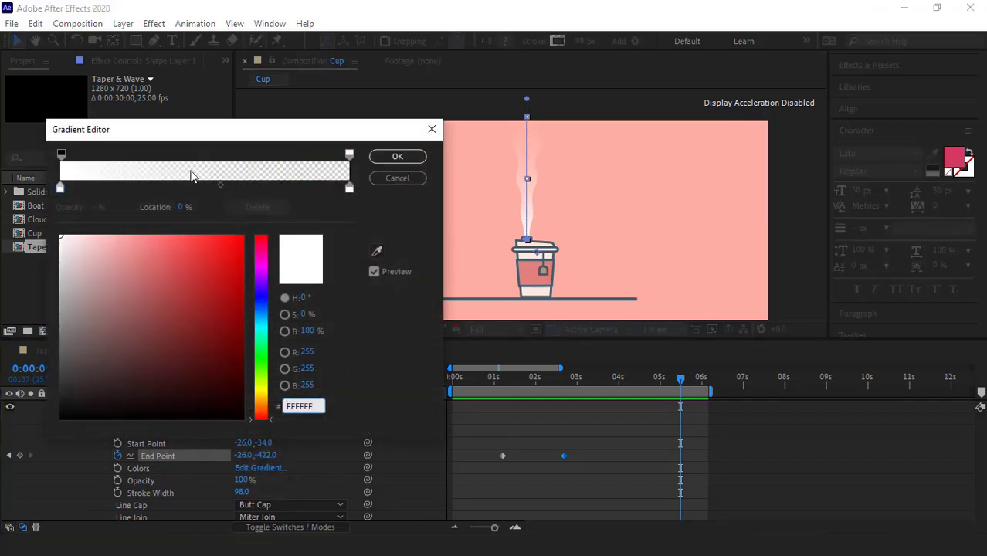
{"action": "left_click", "coordinate": [62, 155]}
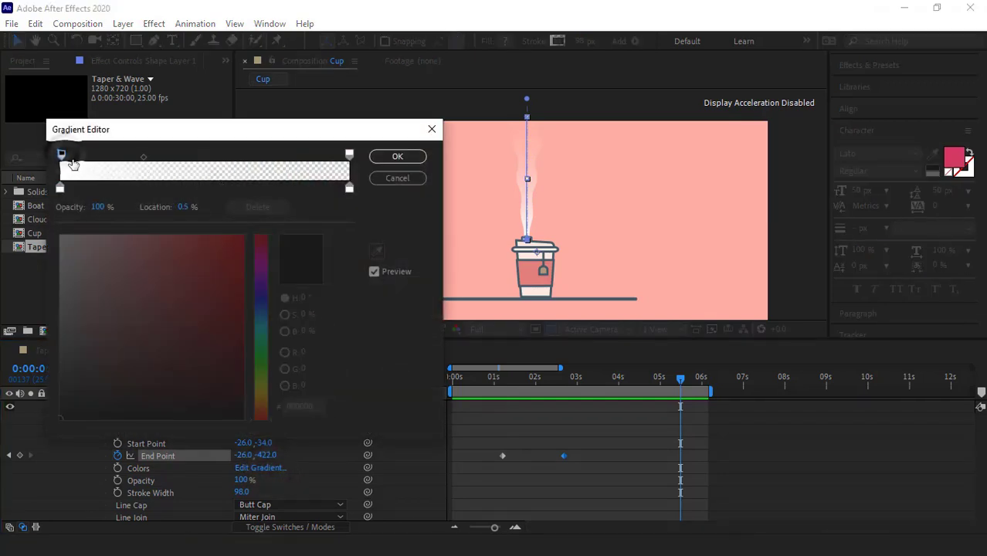
{"action": "left_click", "coordinate": [101, 207]}
{"action": "type", "text": "0"}
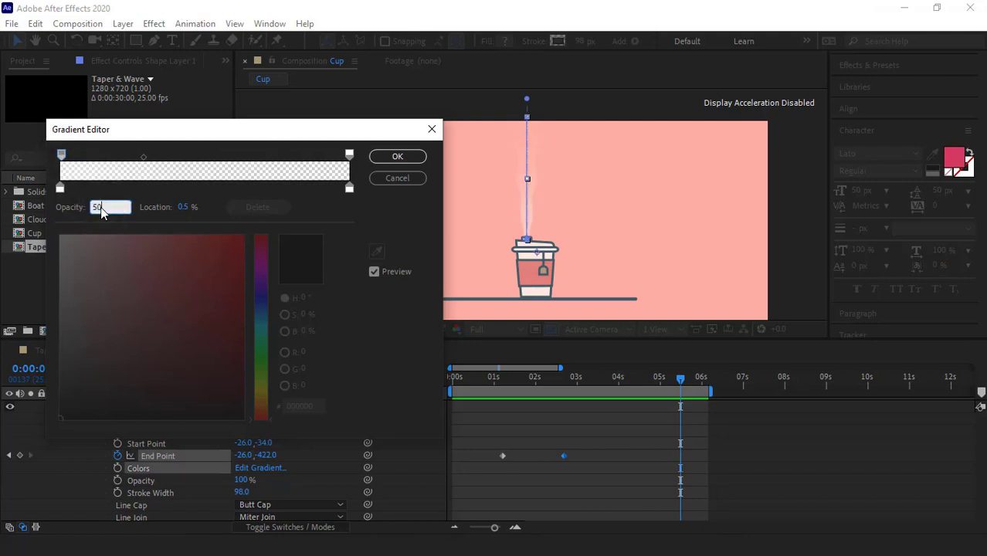
{"action": "key", "text": "Return"}
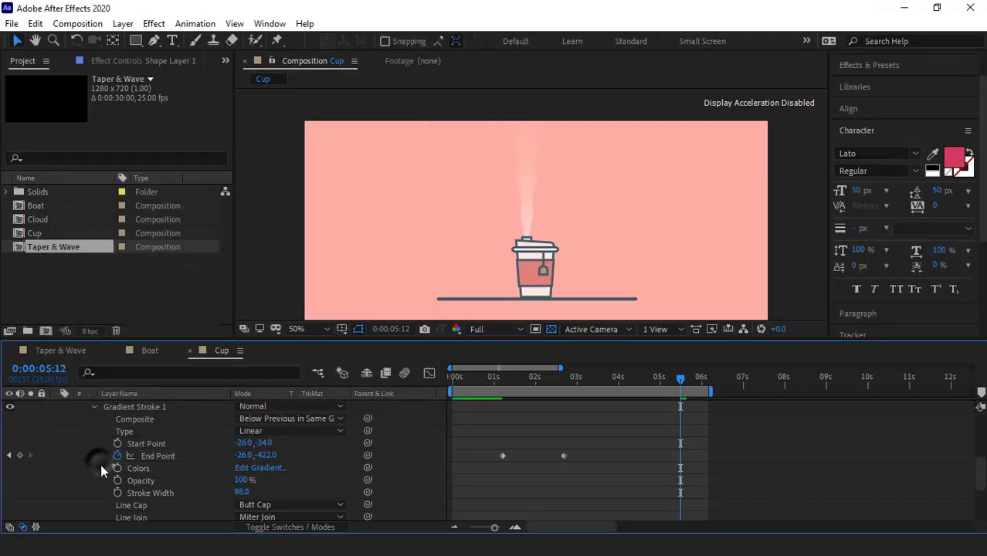
Preview the more transparent smoke in the Cup composition and collapse Shape Layer 1's properties.
{"action": "key", "text": "space"}
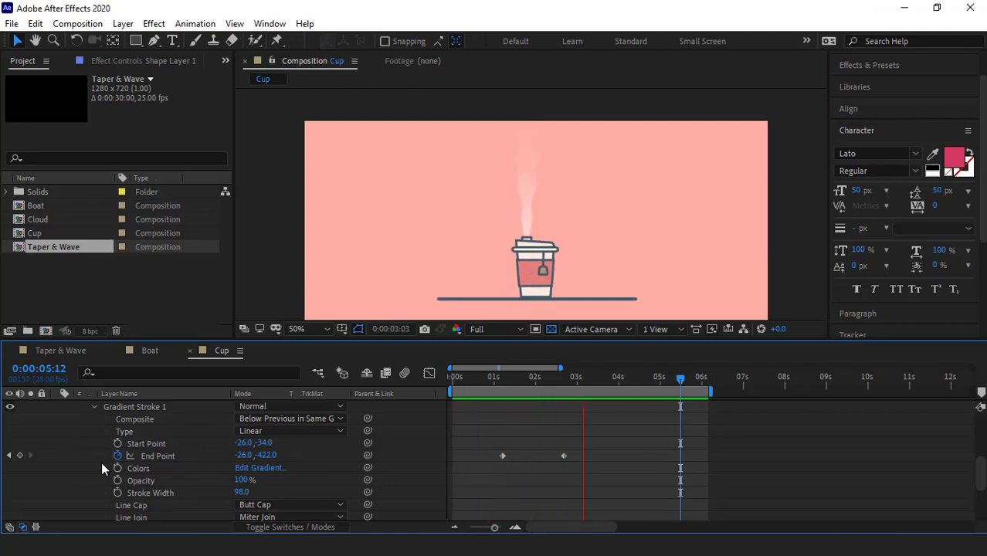
{"action": "key", "text": "space"}
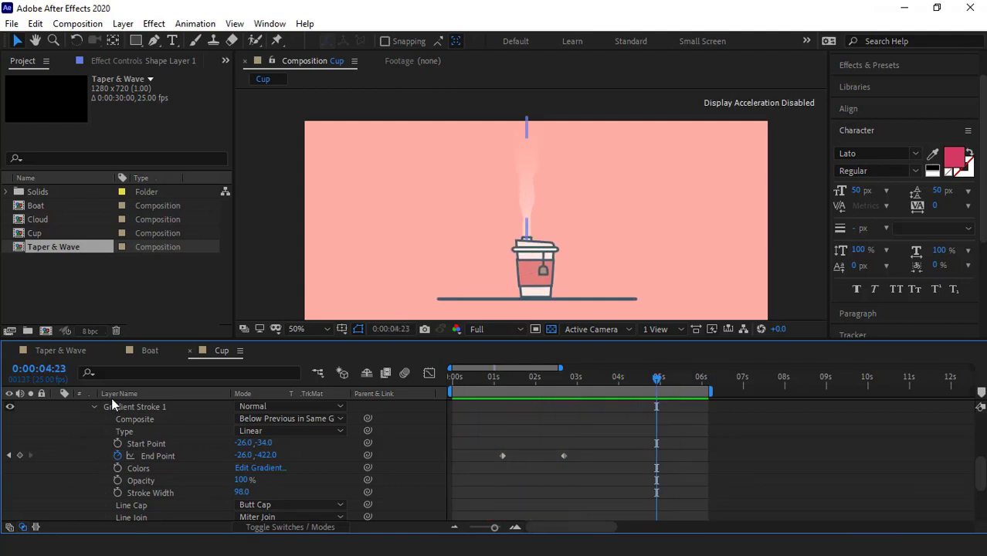
{"action": "scroll", "coordinate": [62, 451], "scroll_direction": "up", "scroll_amount": 5}
{"action": "left_click", "coordinate": [57, 506]}
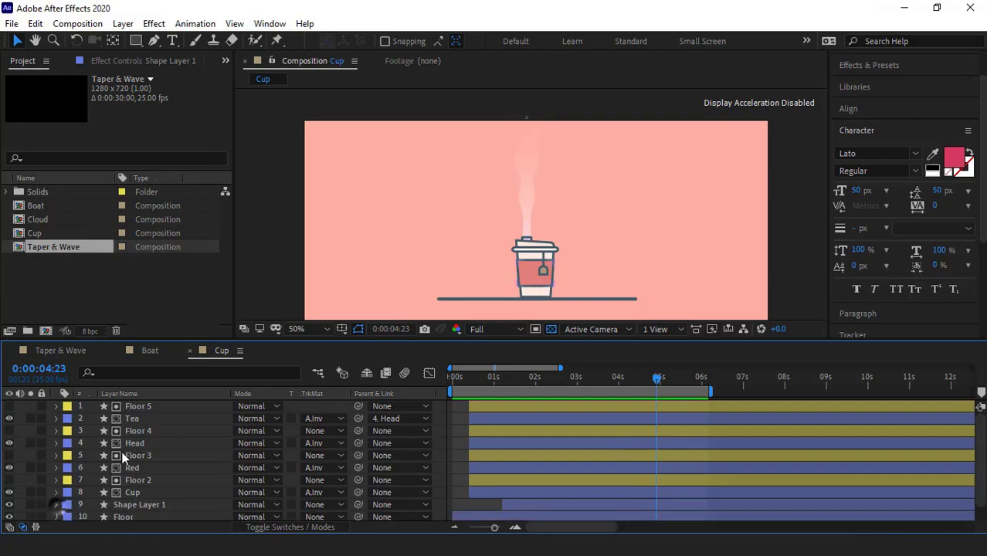